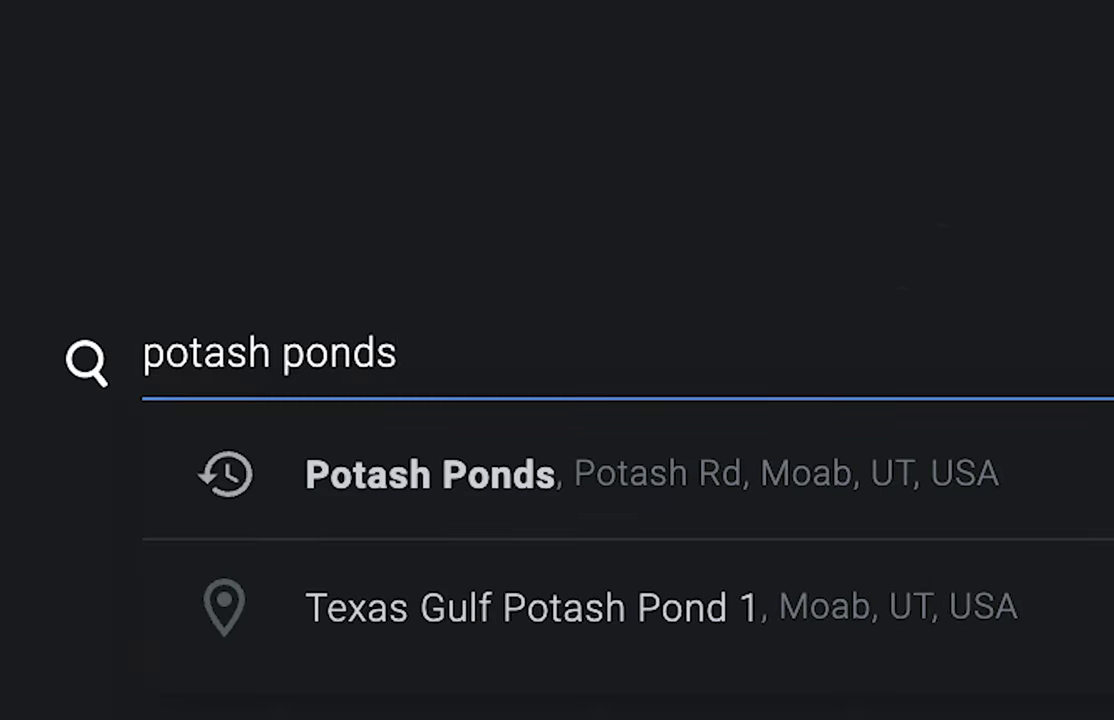
Choose Potash Ponds and widen the orbit radius to create the orbit animation
click(602, 452)
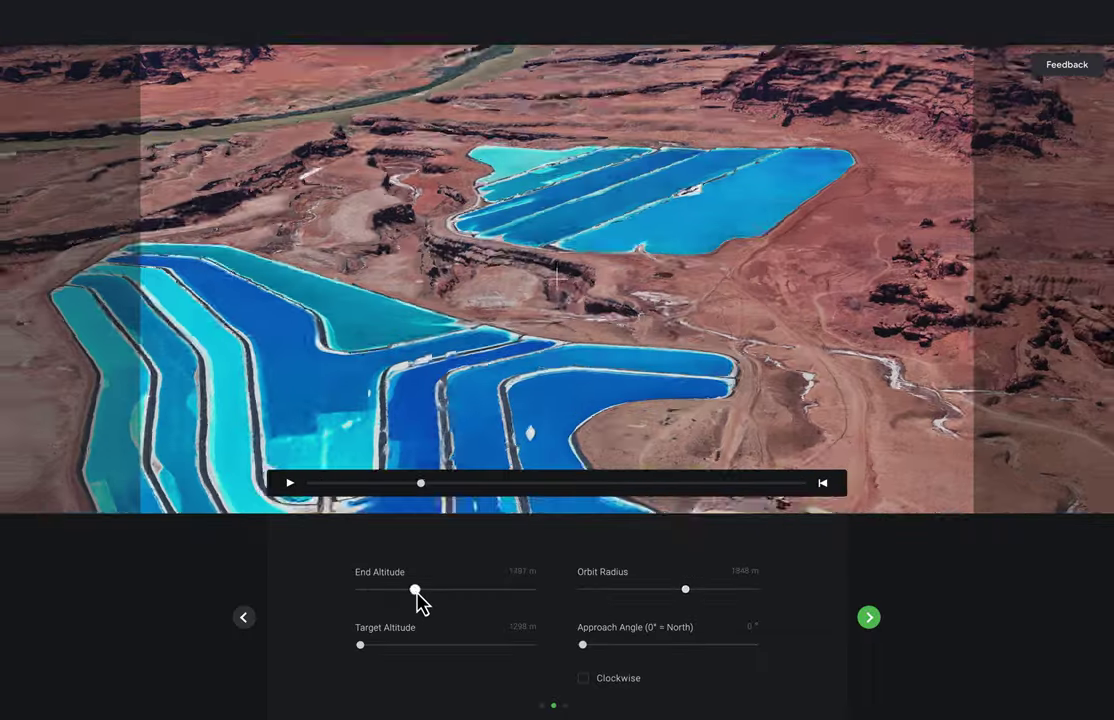
drag(685, 590, 751, 590)
click(862, 620)
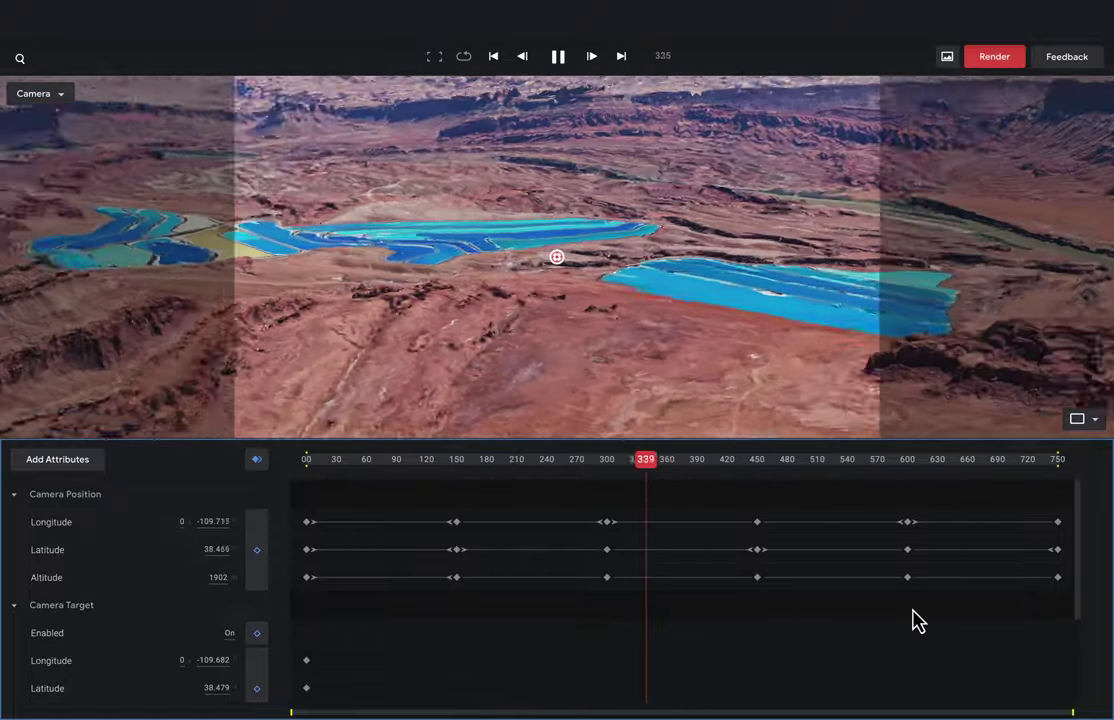
Set the render output width to 3840 and submit the video for cloud rendering
click(994, 56)
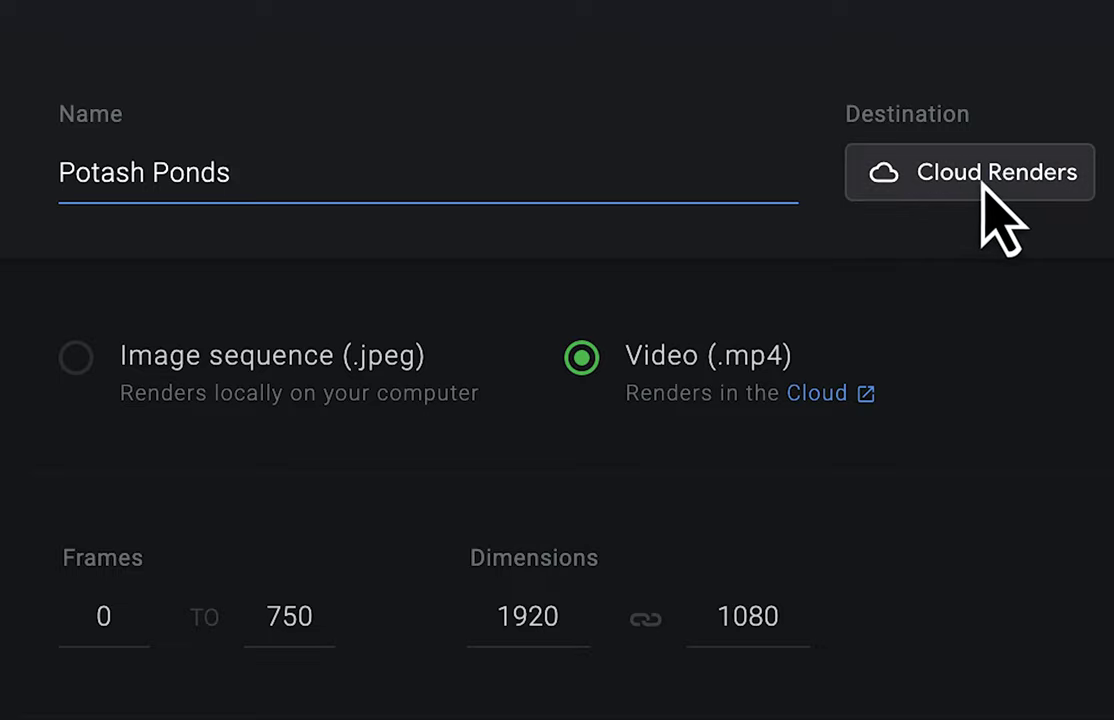
double_click(528, 616)
text(3840)
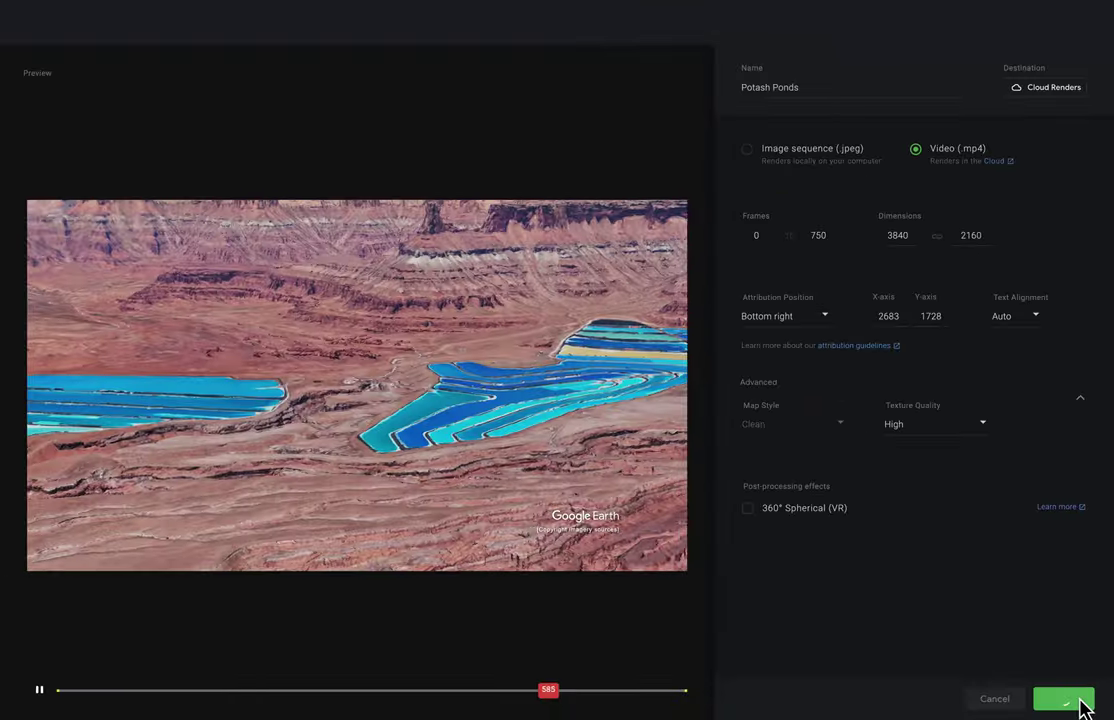
click(1069, 703)
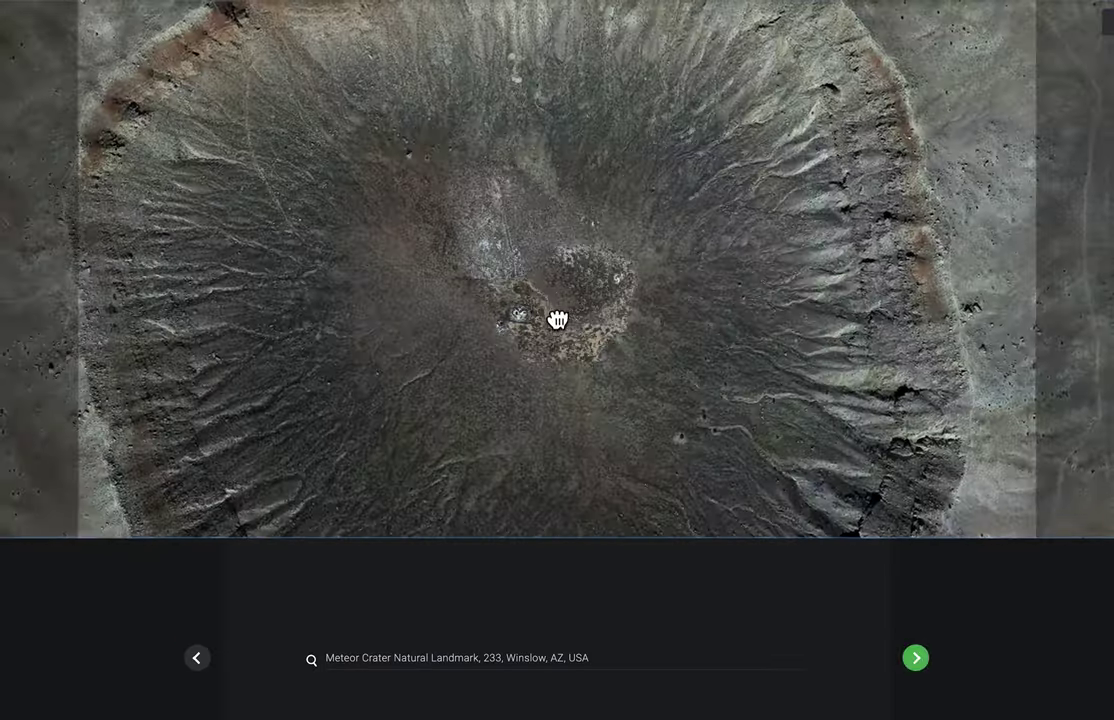
Tilt the Meteor Crater view obliquely, then search 'airp', choose Airplane Boneyard and tilt it too
drag(558, 320, 610, 245)
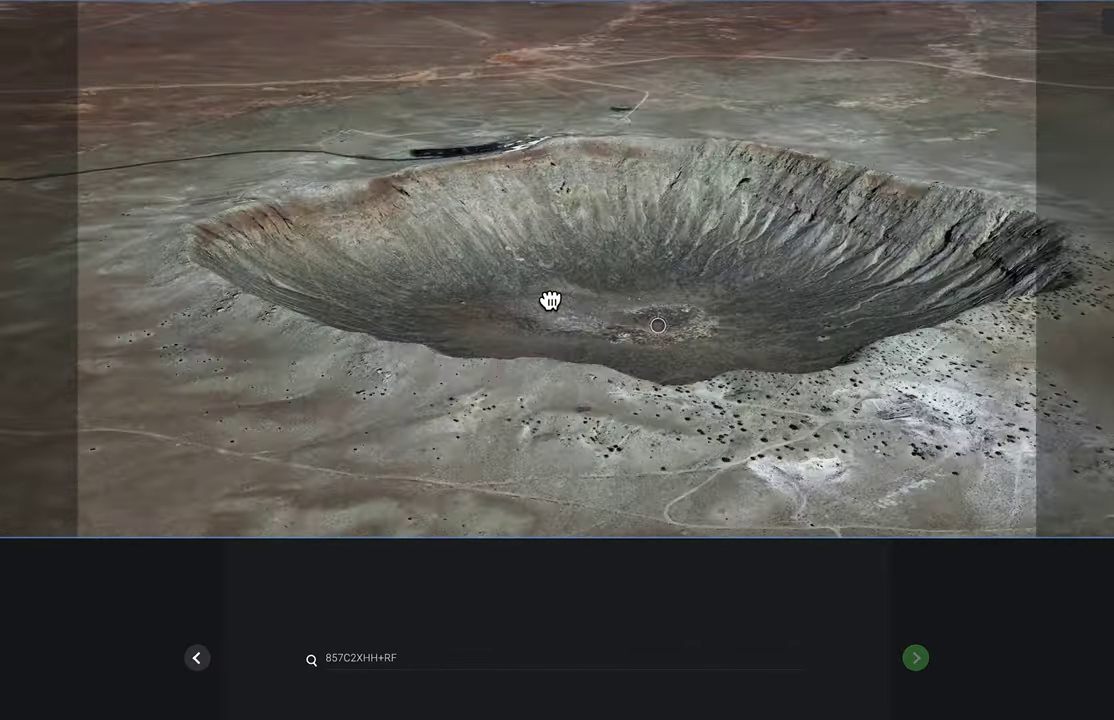
click(560, 658)
text(airp)
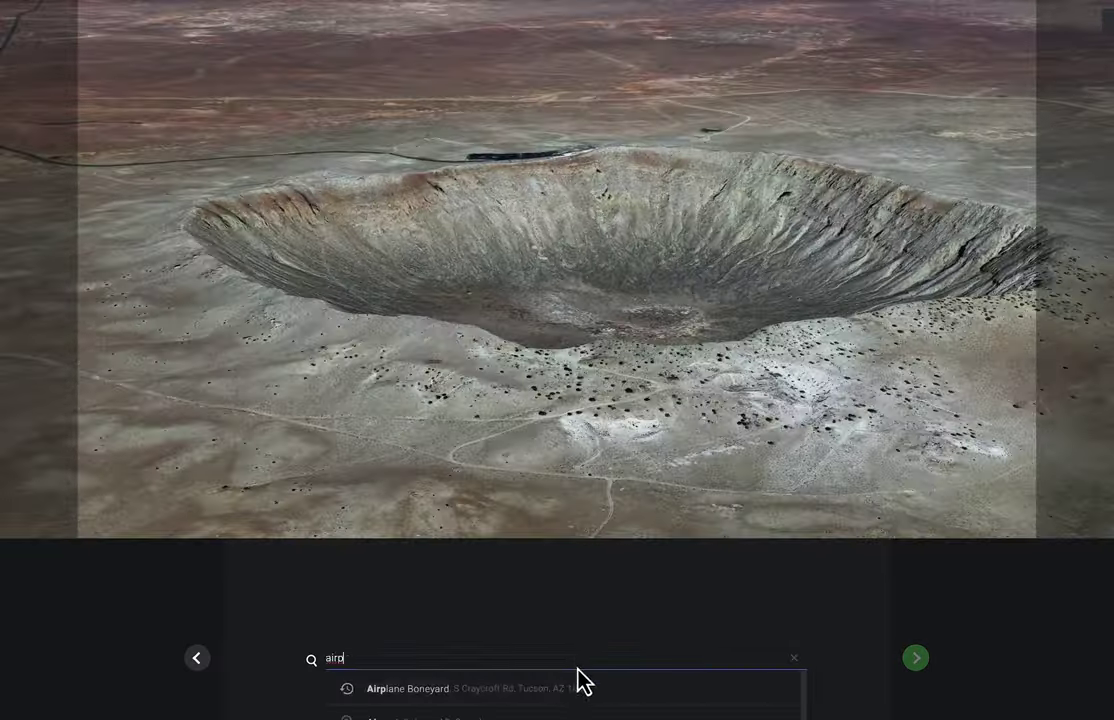
click(578, 686)
drag(628, 392, 618, 273)
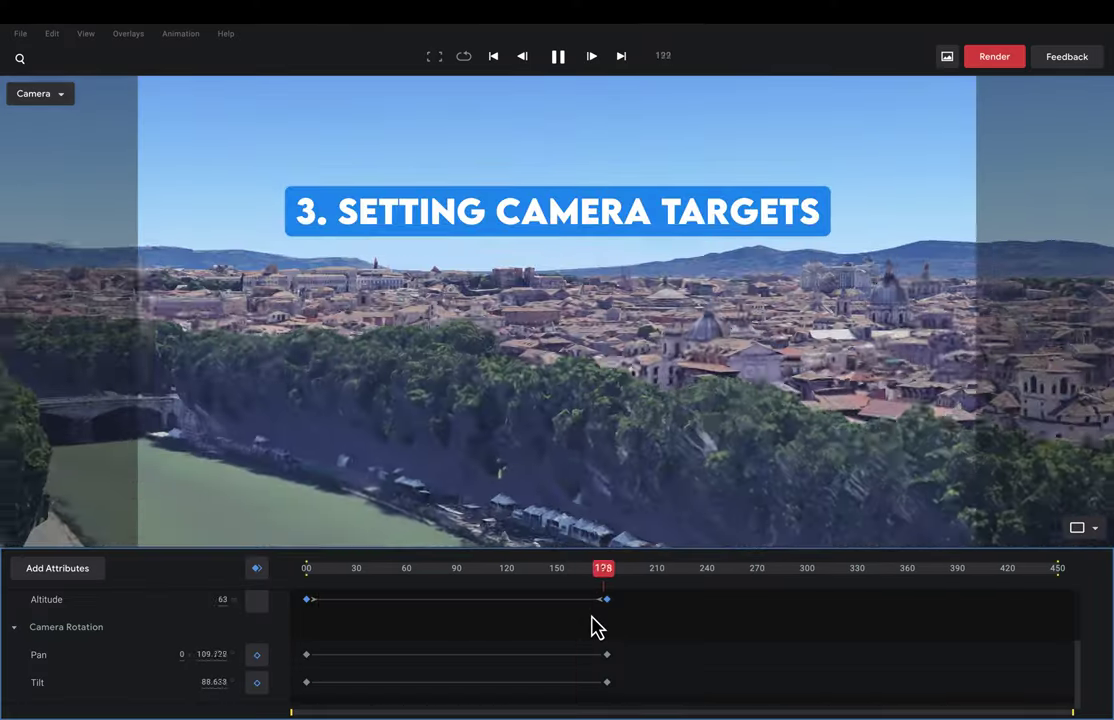
Review the Rome animation, orbit around St Peter's, and set the dome as the camera target
click(651, 572)
drag(651, 575, 376, 600)
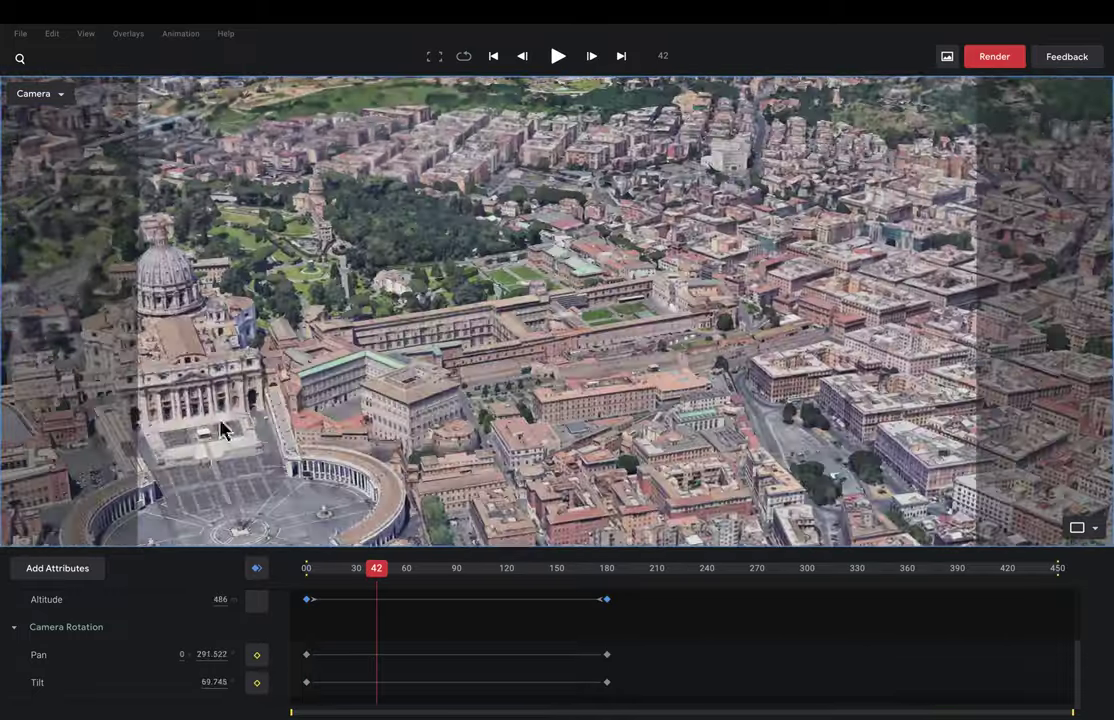
drag(224, 427, 600, 345)
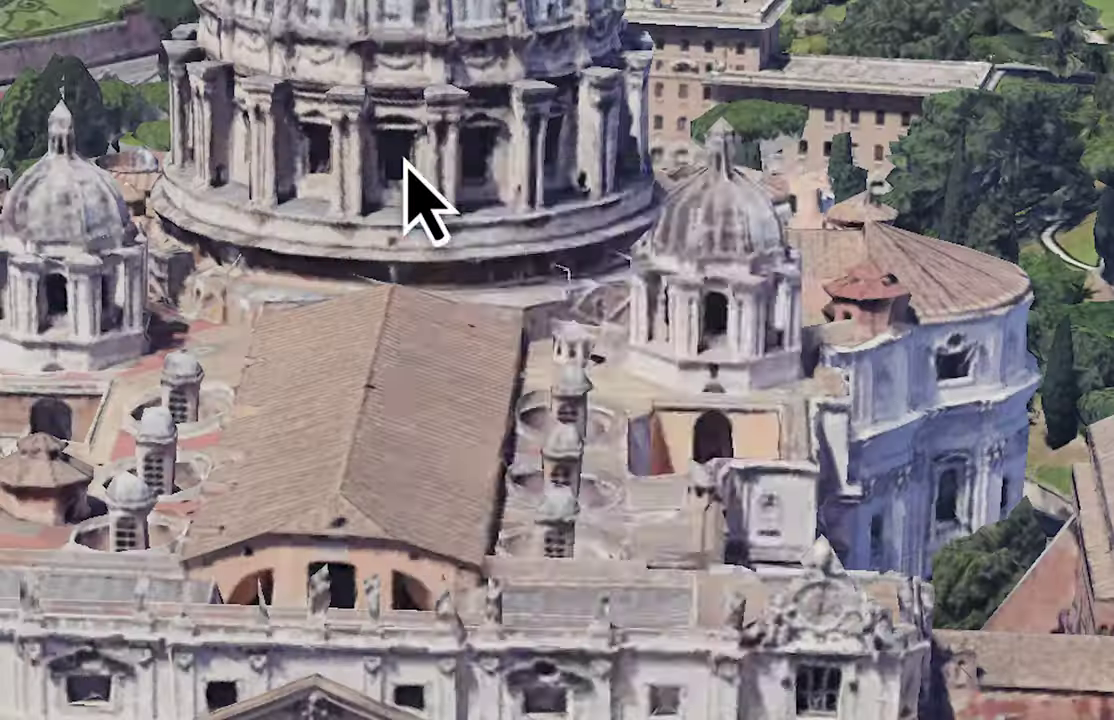
right_click(404, 162)
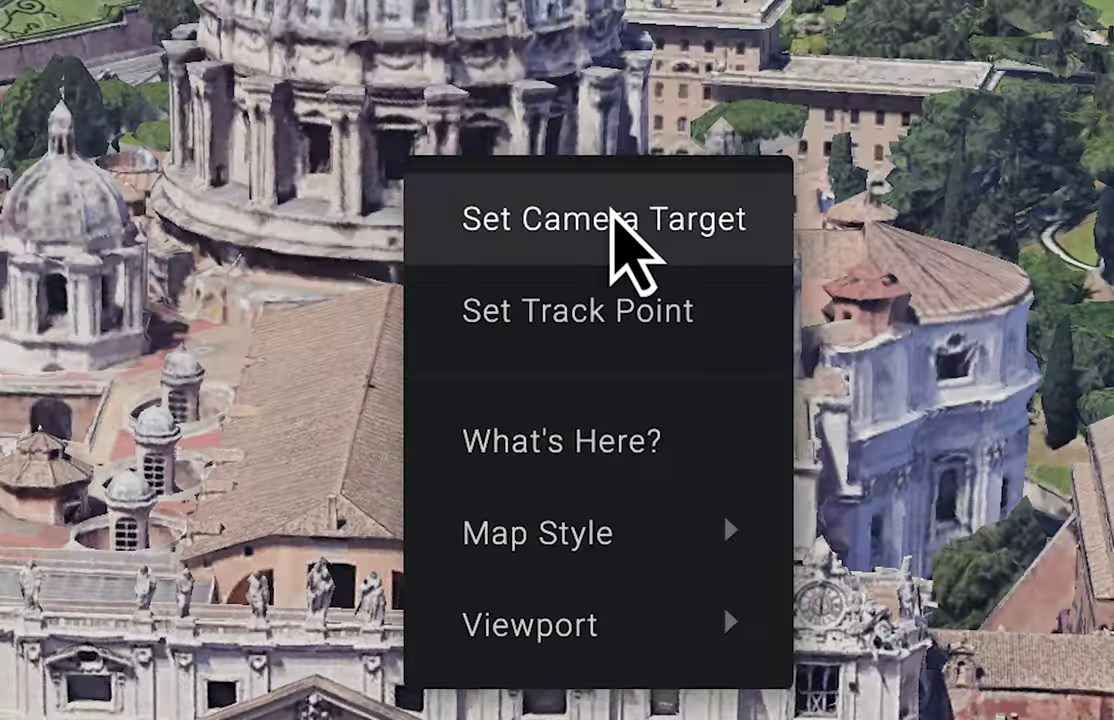
click(622, 236)
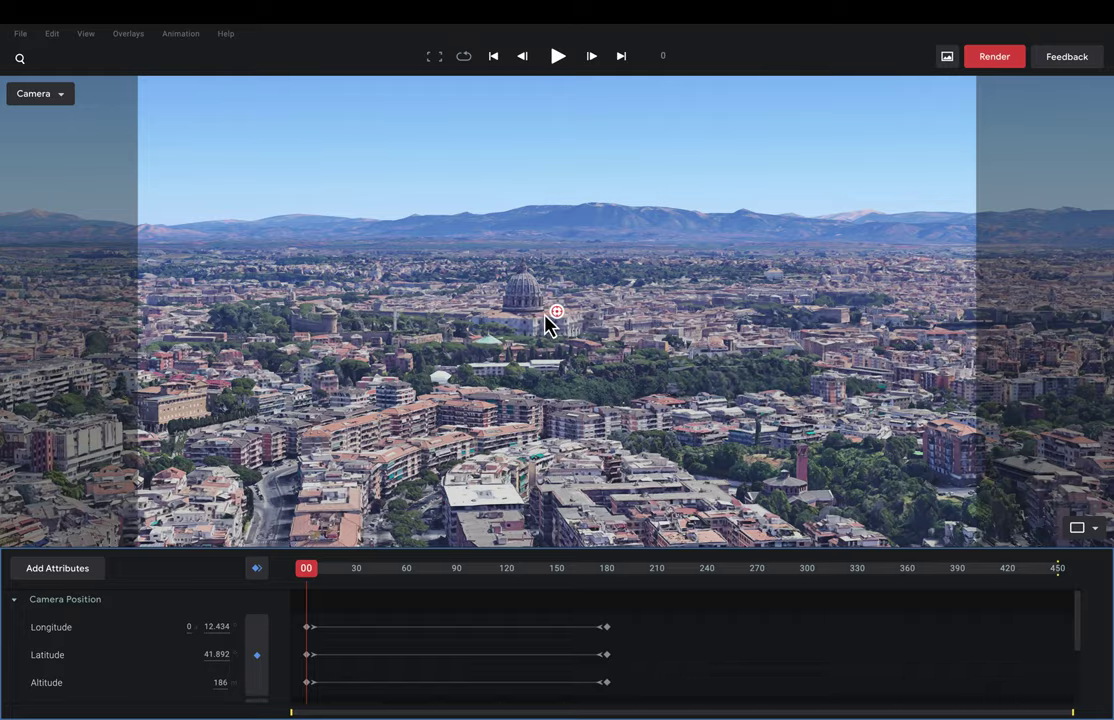
Play the flight to the dome, then pull back out to space from frame 239
key(space)
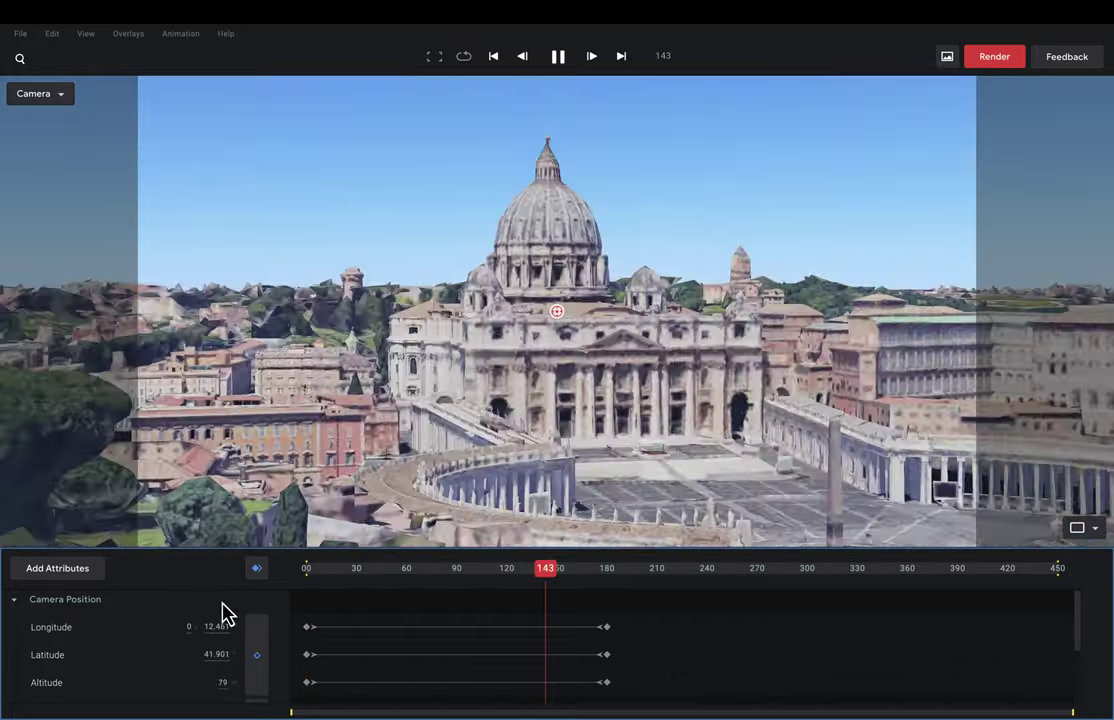
click(608, 600)
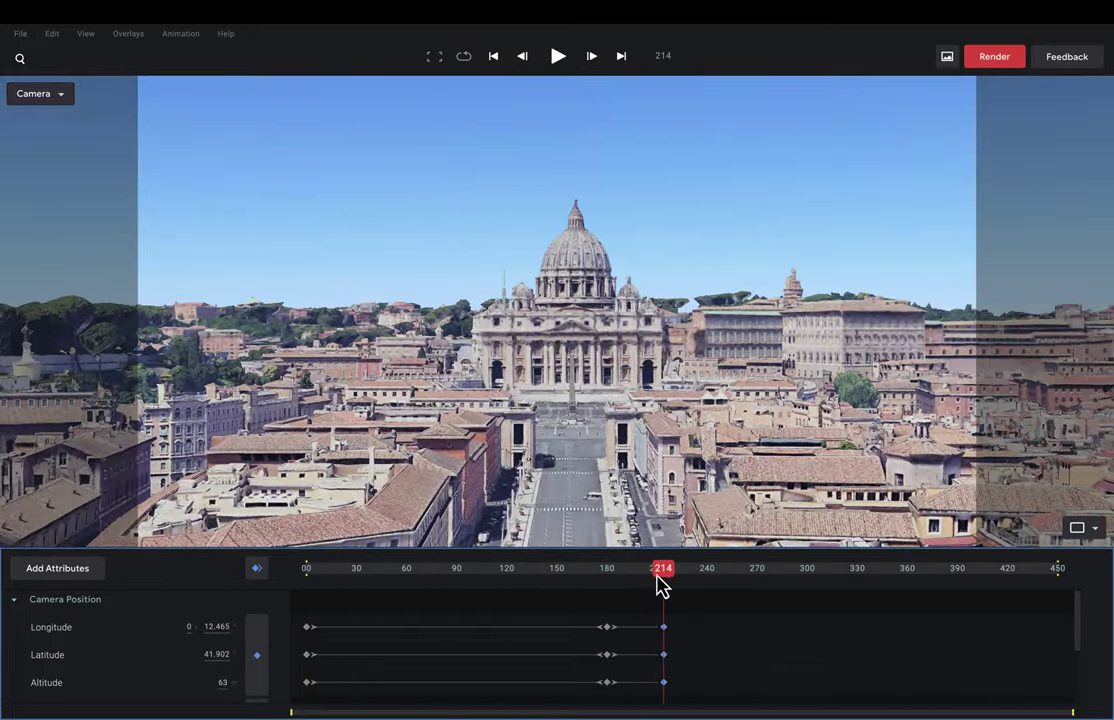
drag(660, 580, 705, 570)
scroll(444, 408, down, 10)
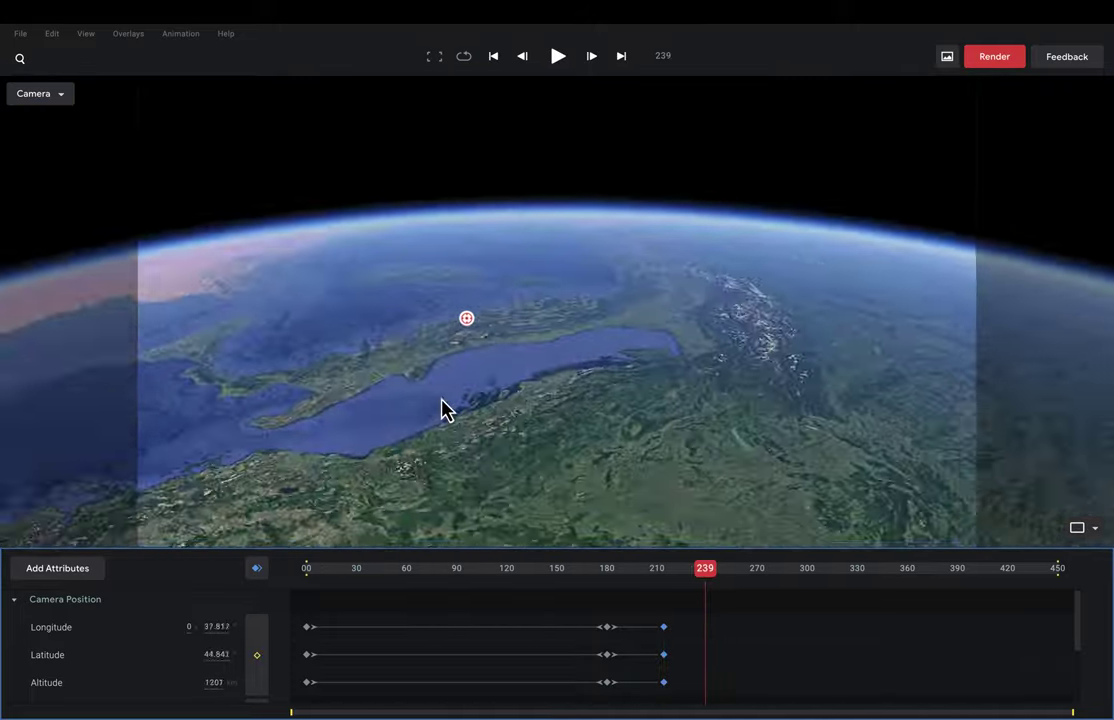
scroll(444, 408, down, 10)
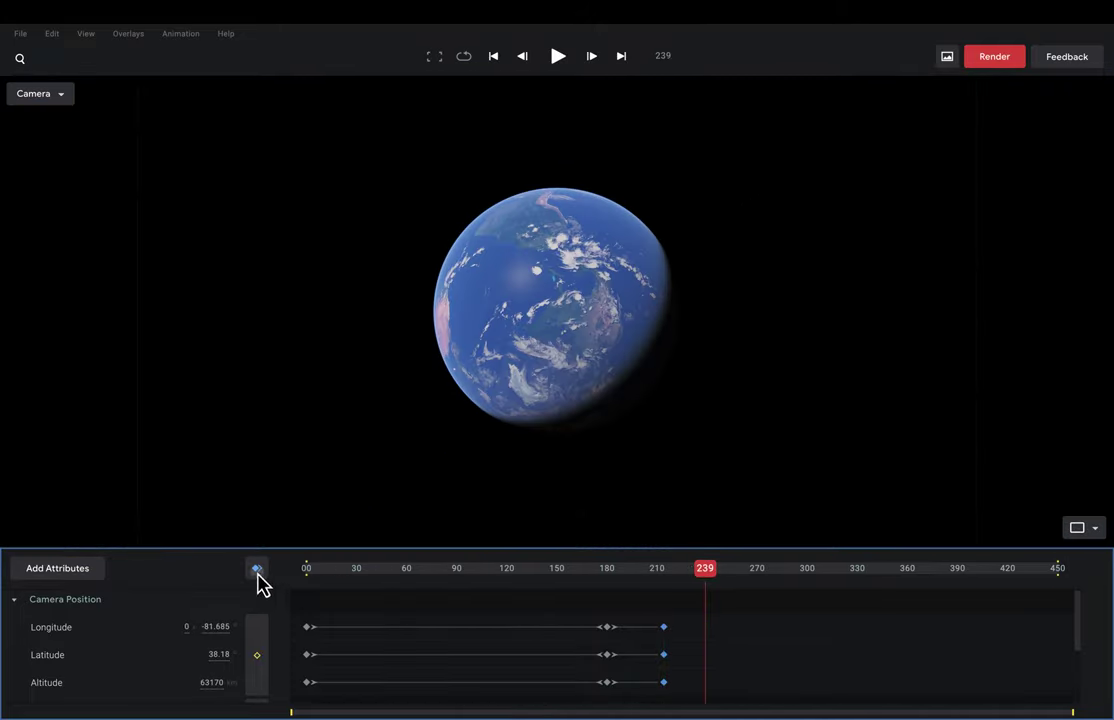
drag(725, 585, 666, 610)
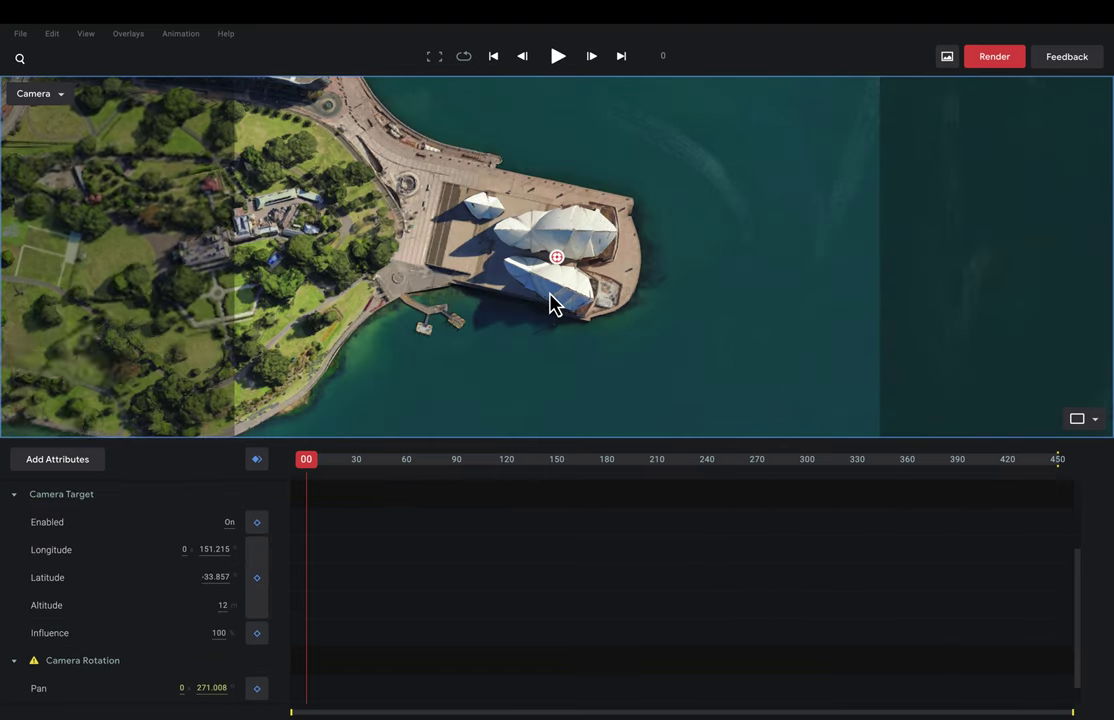
Orbit to an oblique Opera House skyline view, keyframe the camera later in time, and play it back
drag(553, 303, 537, 265)
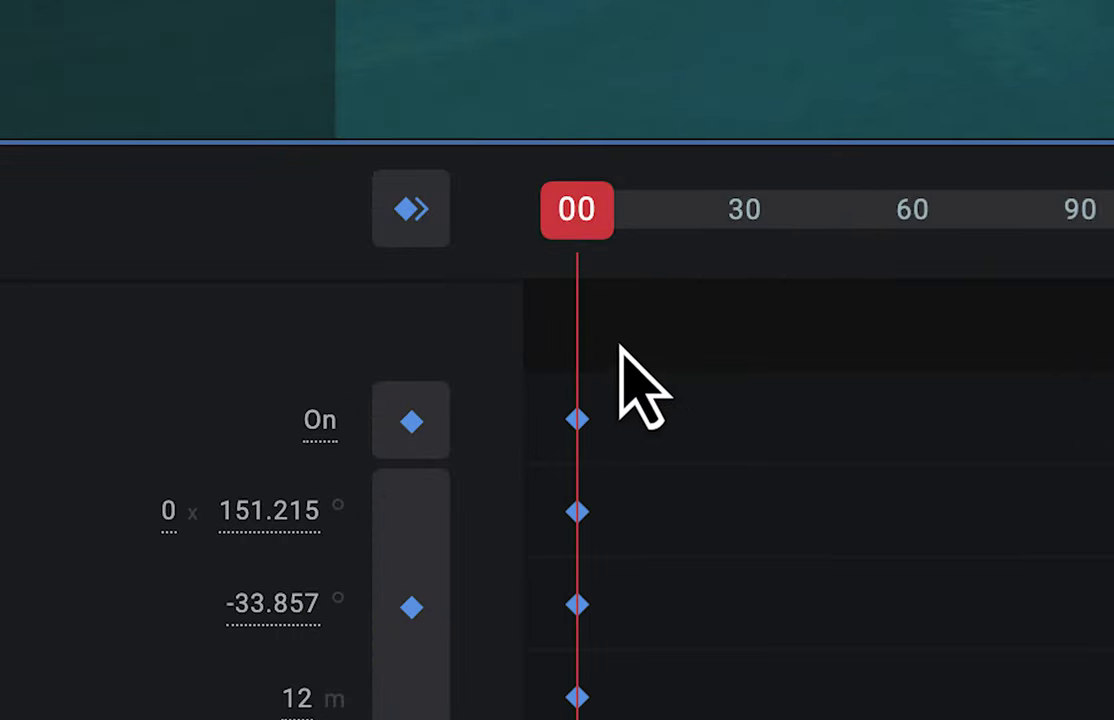
drag(583, 222, 553, 215)
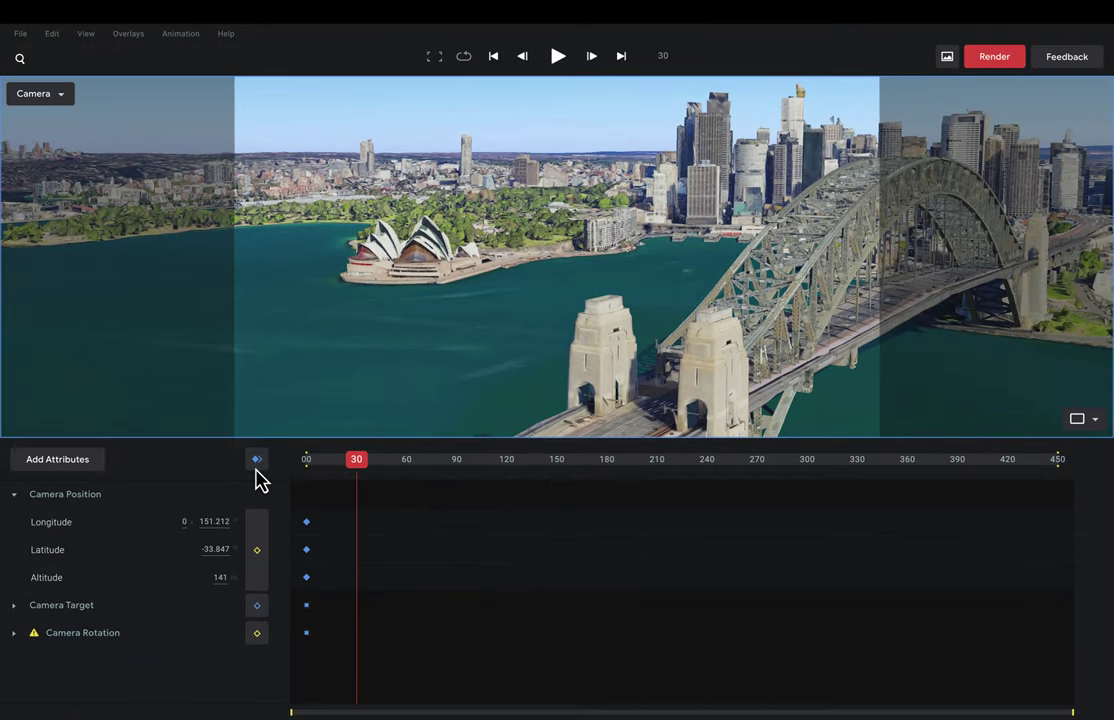
click(257, 462)
key(space)
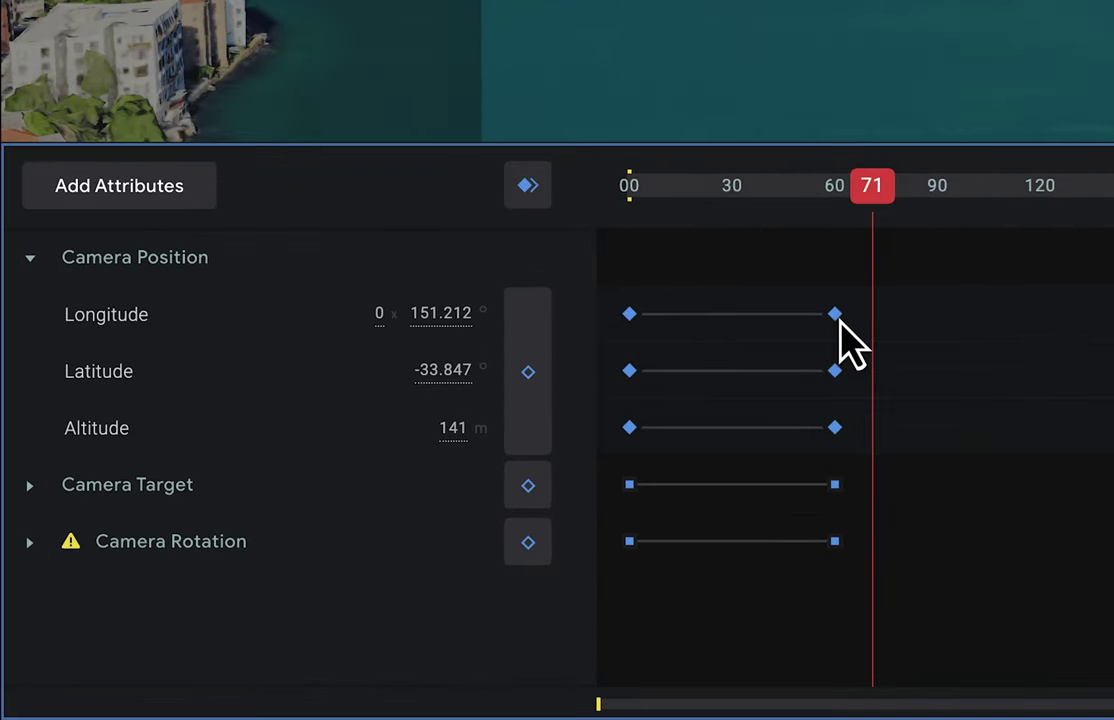
Check a keyframe's easing options, then select every Sydney camera keyframe for easing
right_click(408, 523)
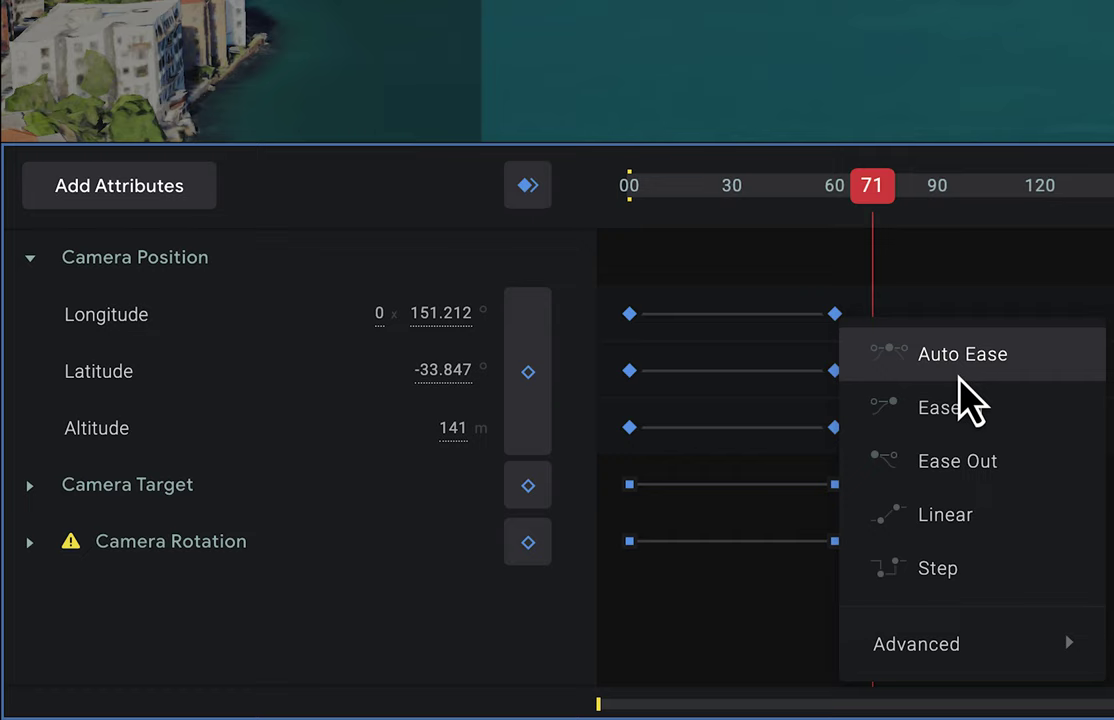
key(Escape)
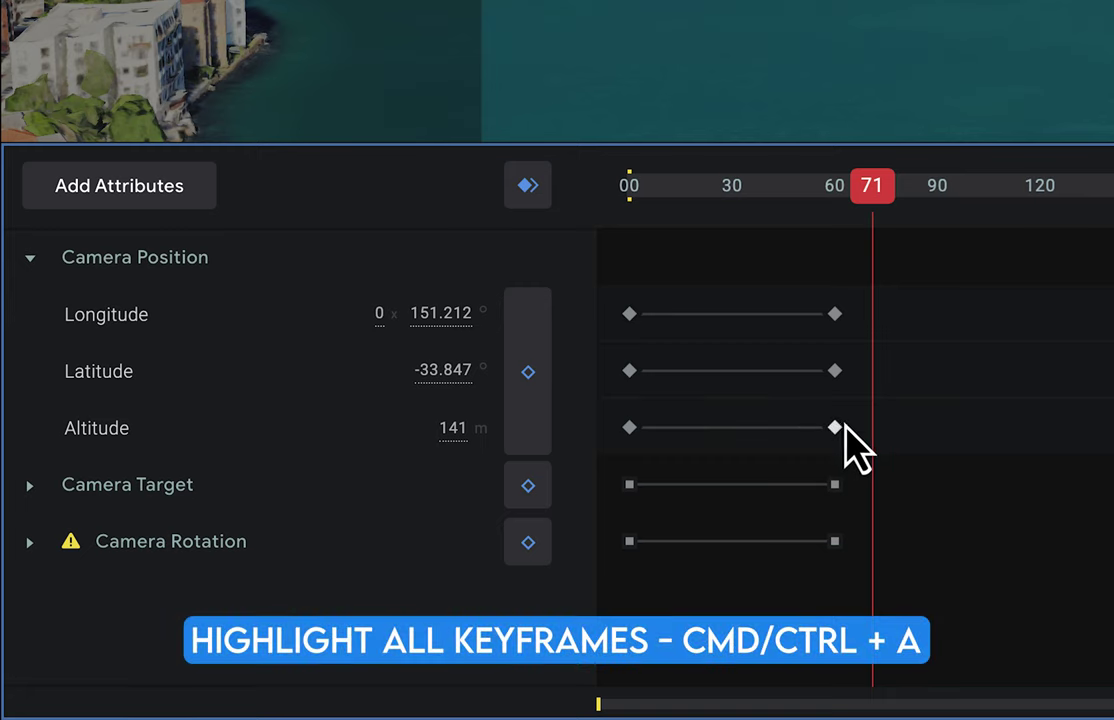
key(ctrl+a)
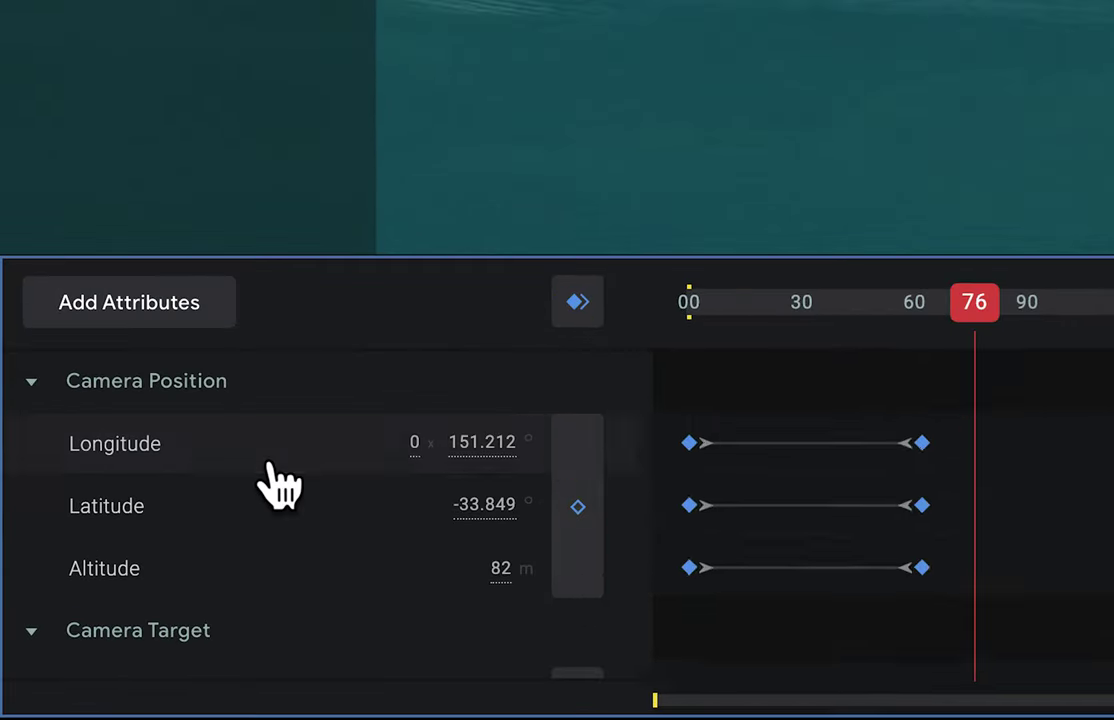
Show the Longitude and Latitude curves in the value graph and drag the final ease handle left
click(120, 603)
click(117, 653)
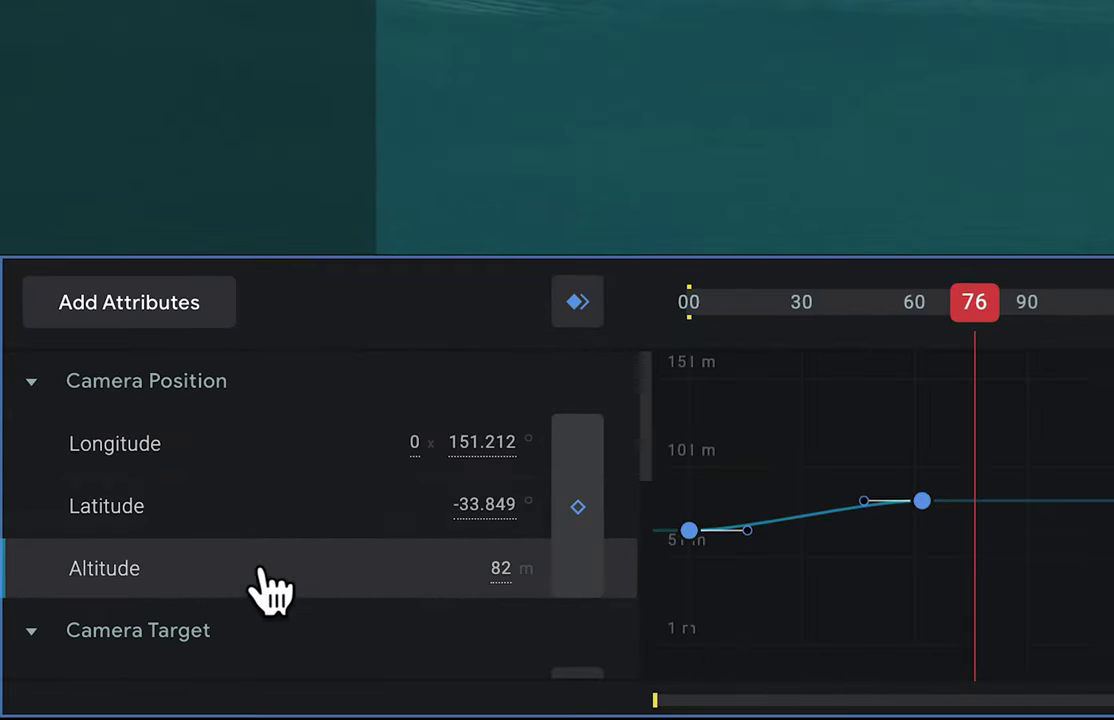
click(220, 452)
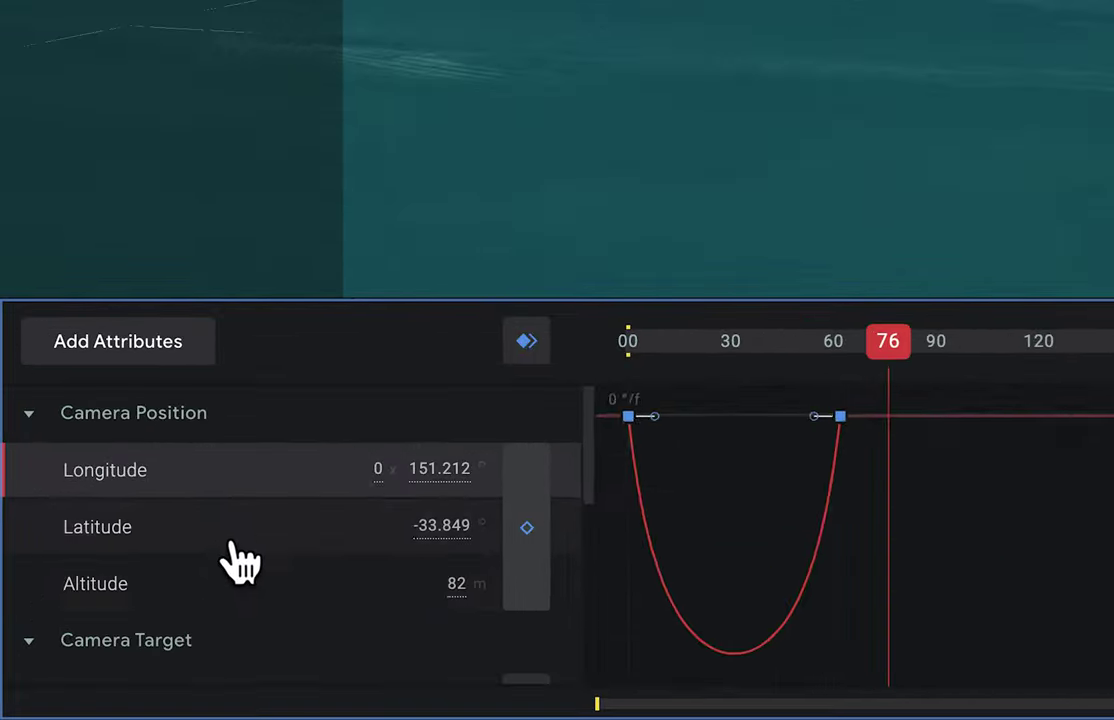
click(111, 630)
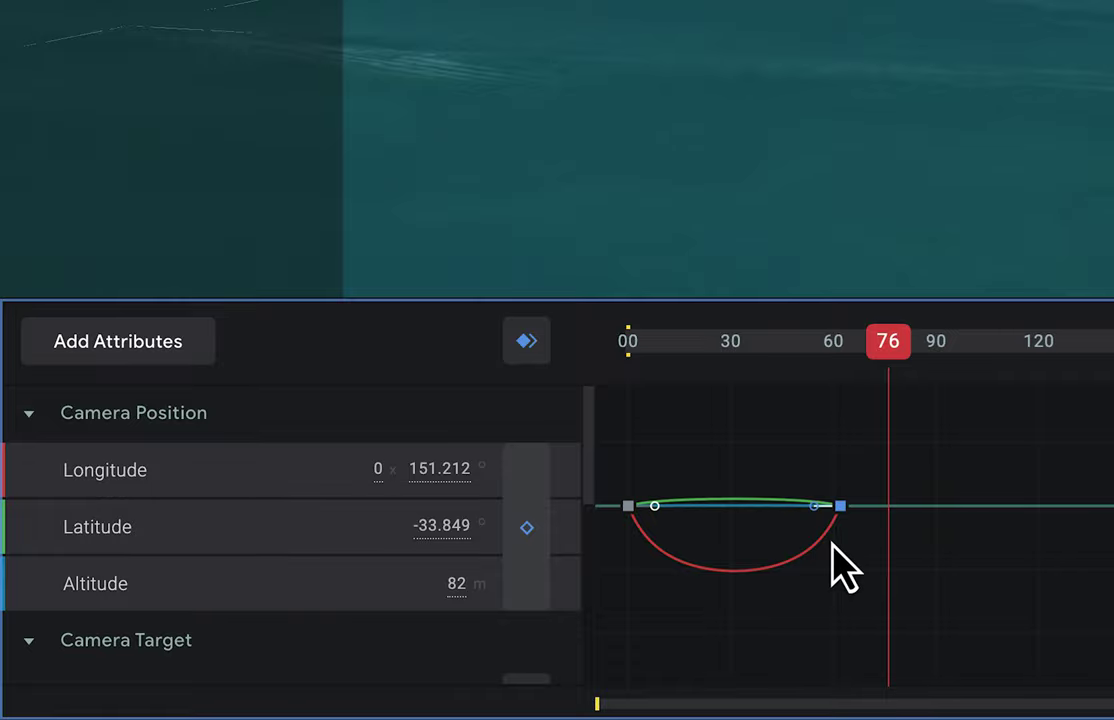
drag(814, 506, 735, 507)
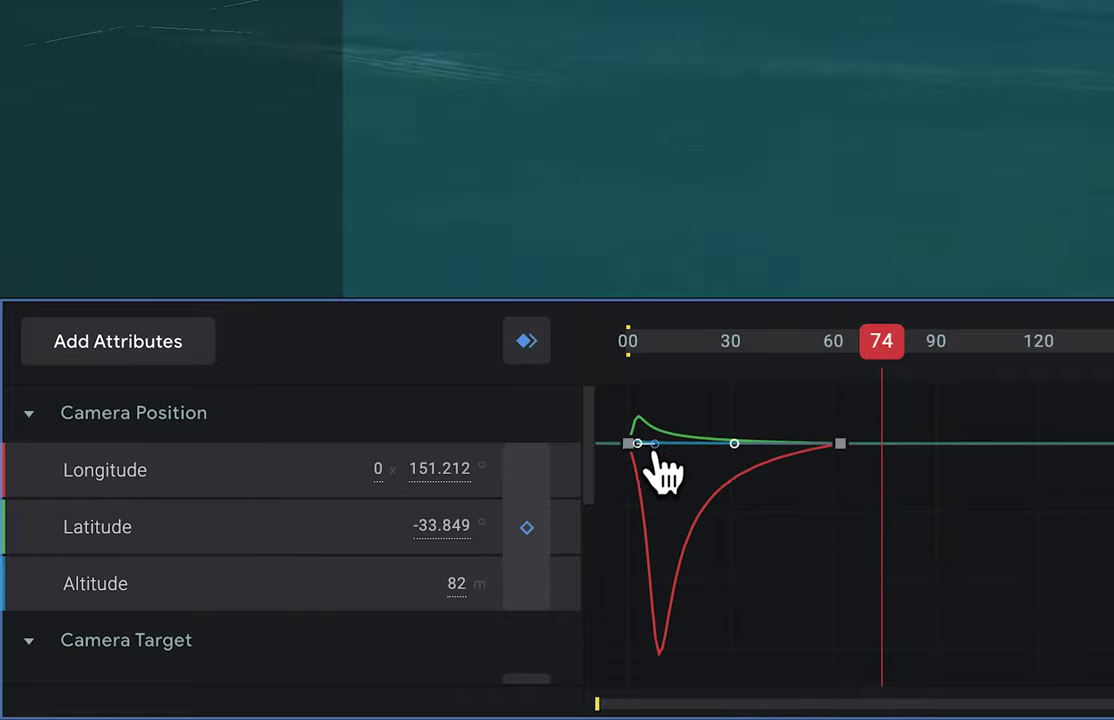
Play the reshaped camera move from the start and return to the keyframe editor
click(636, 341)
key(space)
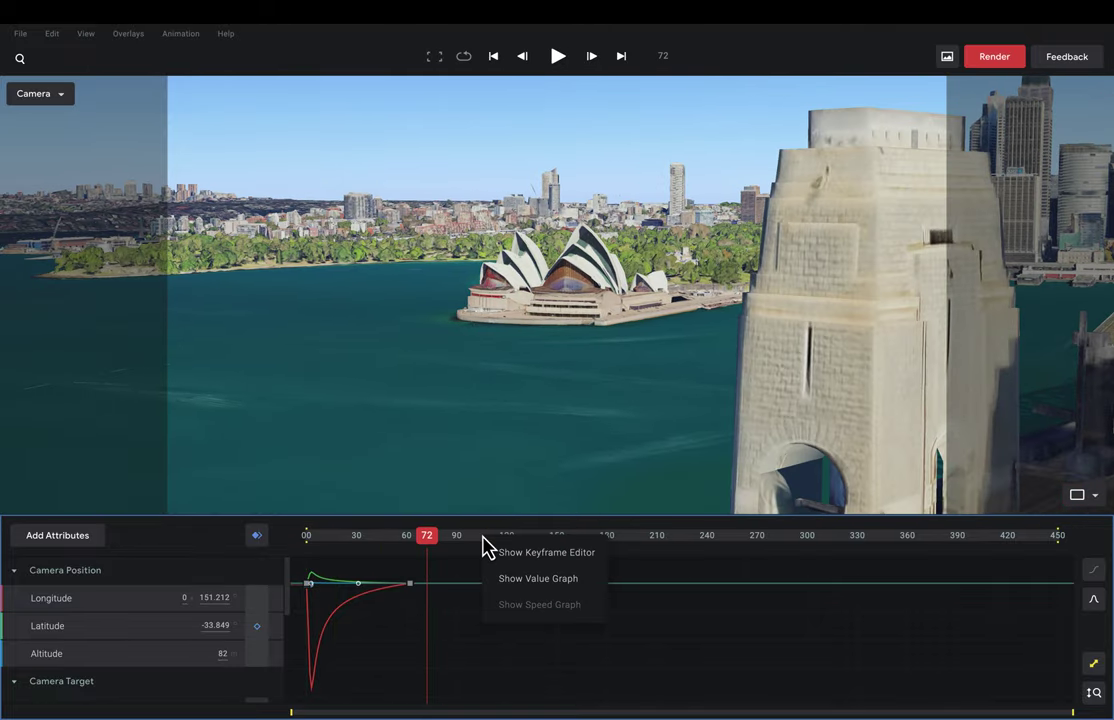
click(546, 553)
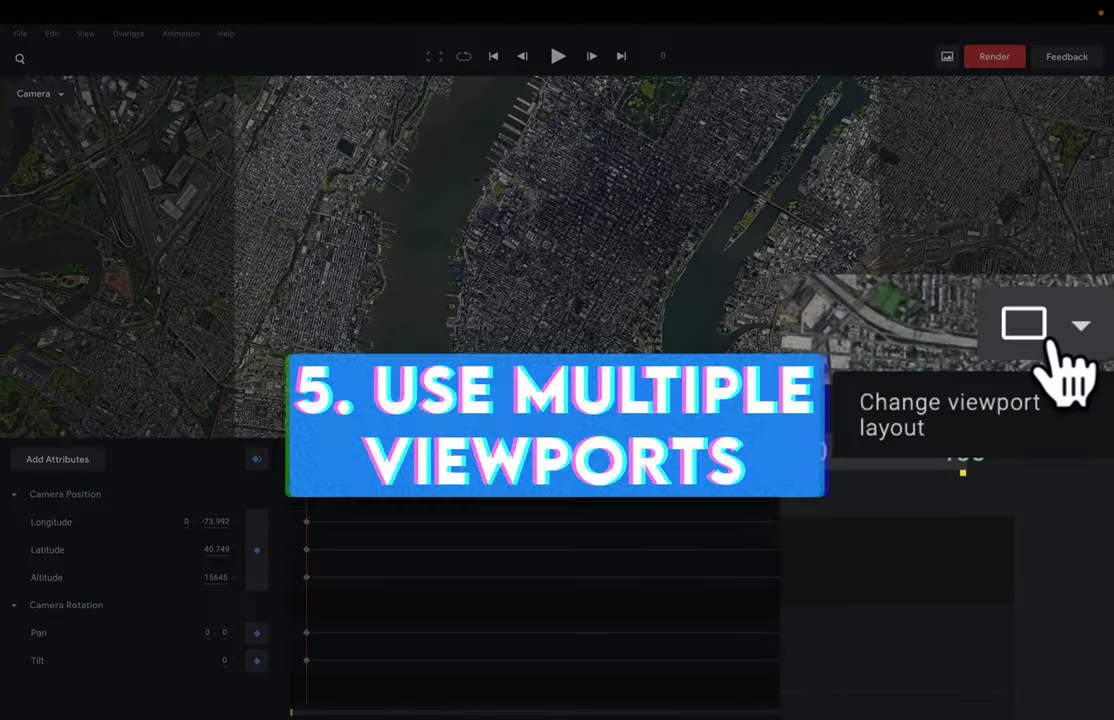
Switch to a two-viewport layout with the left viewport showing the East view
click(1050, 342)
click(1085, 505)
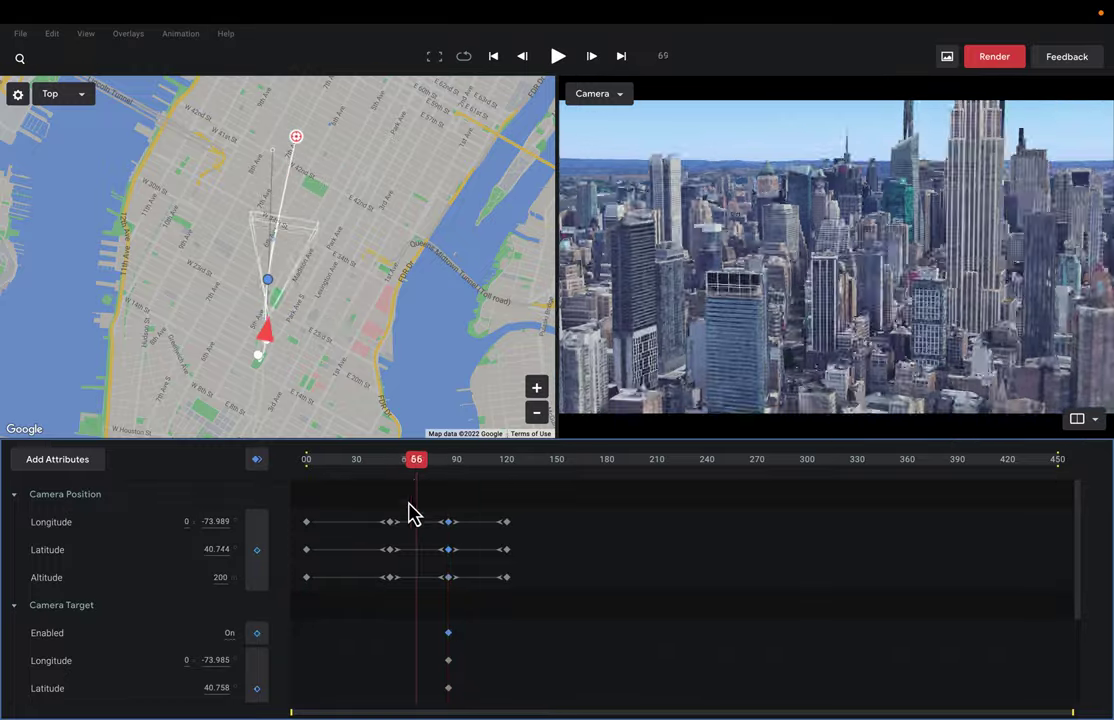
click(81, 98)
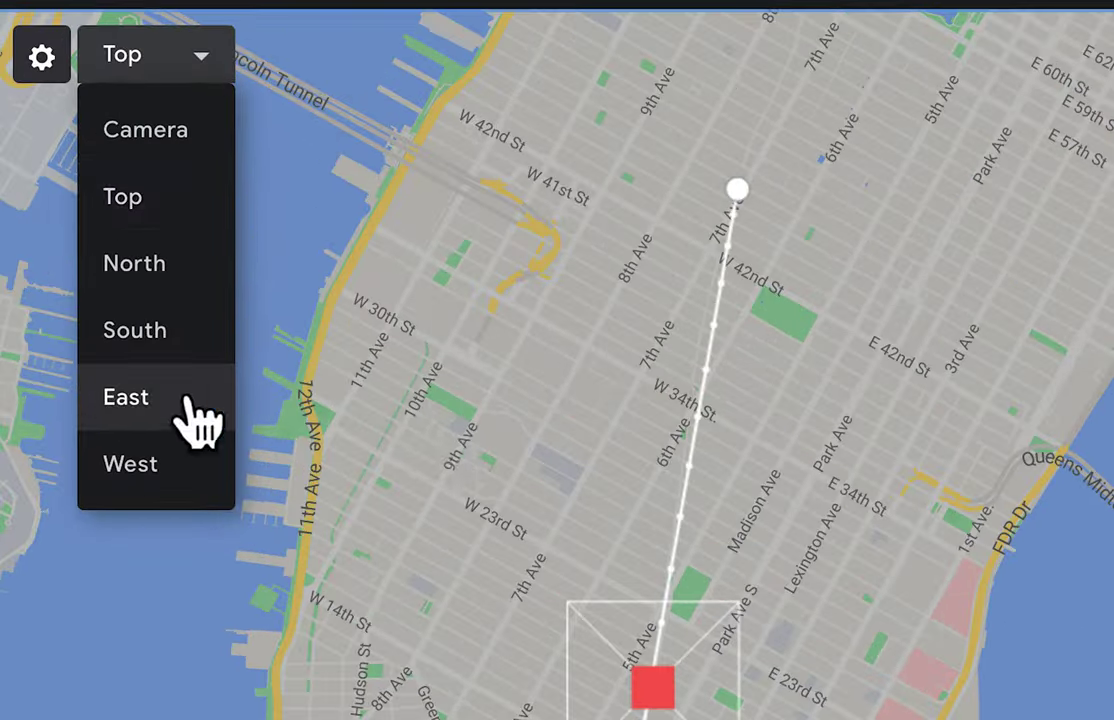
click(186, 400)
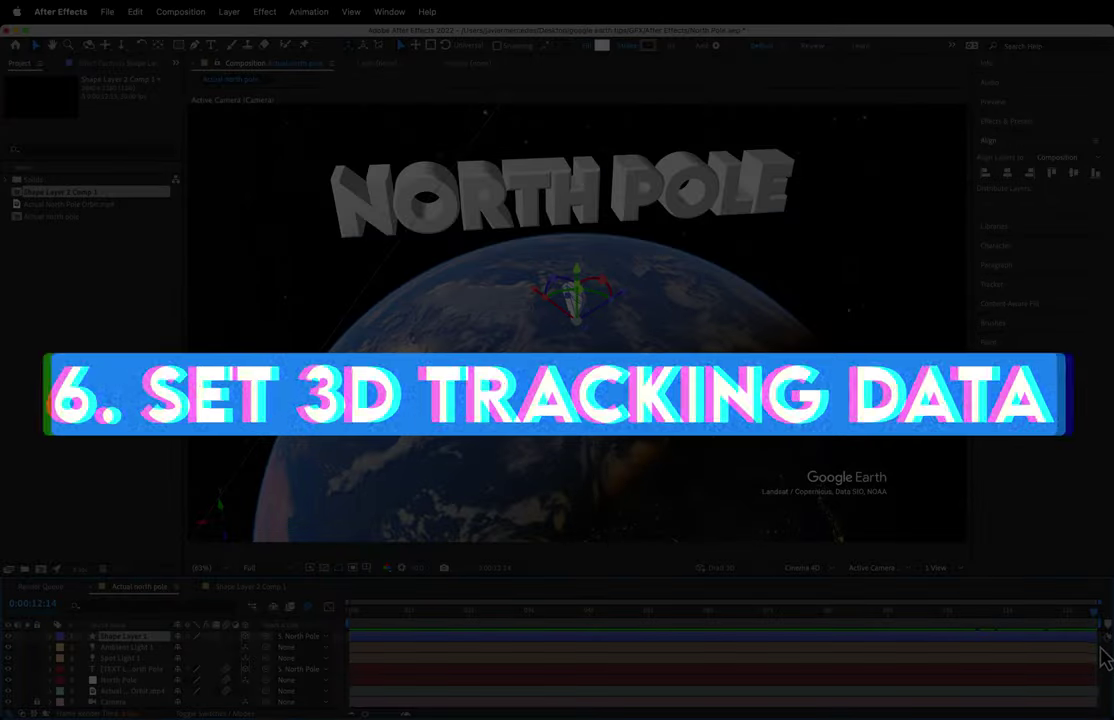
drag(940, 663, 530, 703)
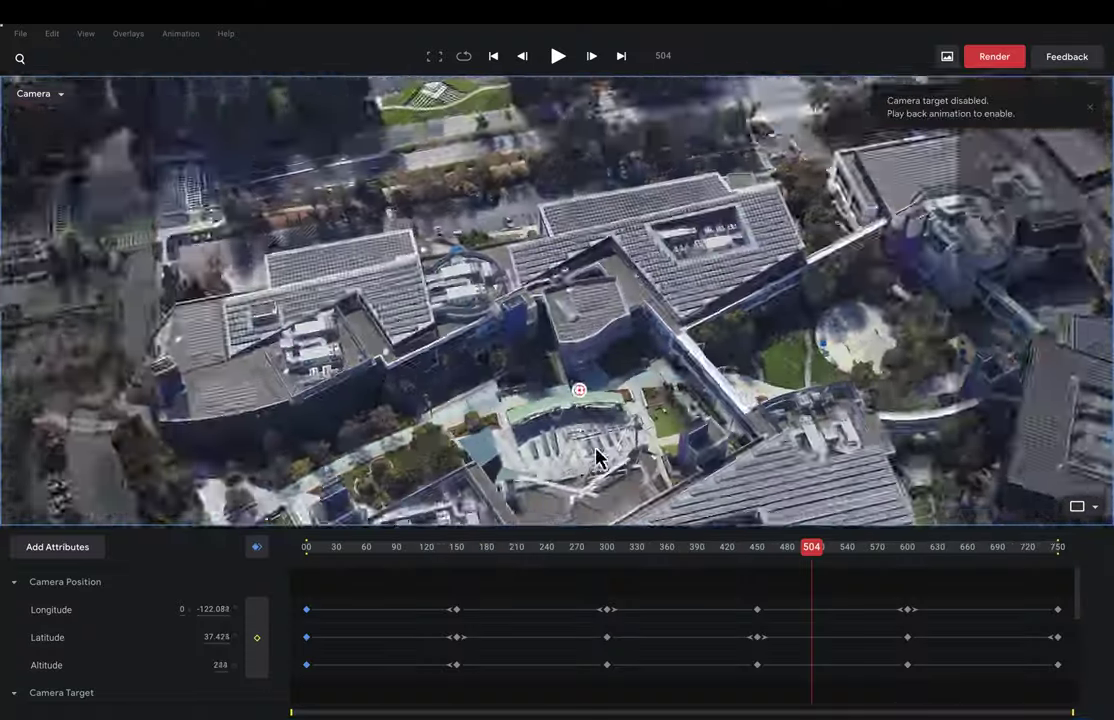
Place a track point named 'Hit That Like Button' on the courtyard structure and make it local origin
scroll(597, 456, up, 5)
right_click(542, 344)
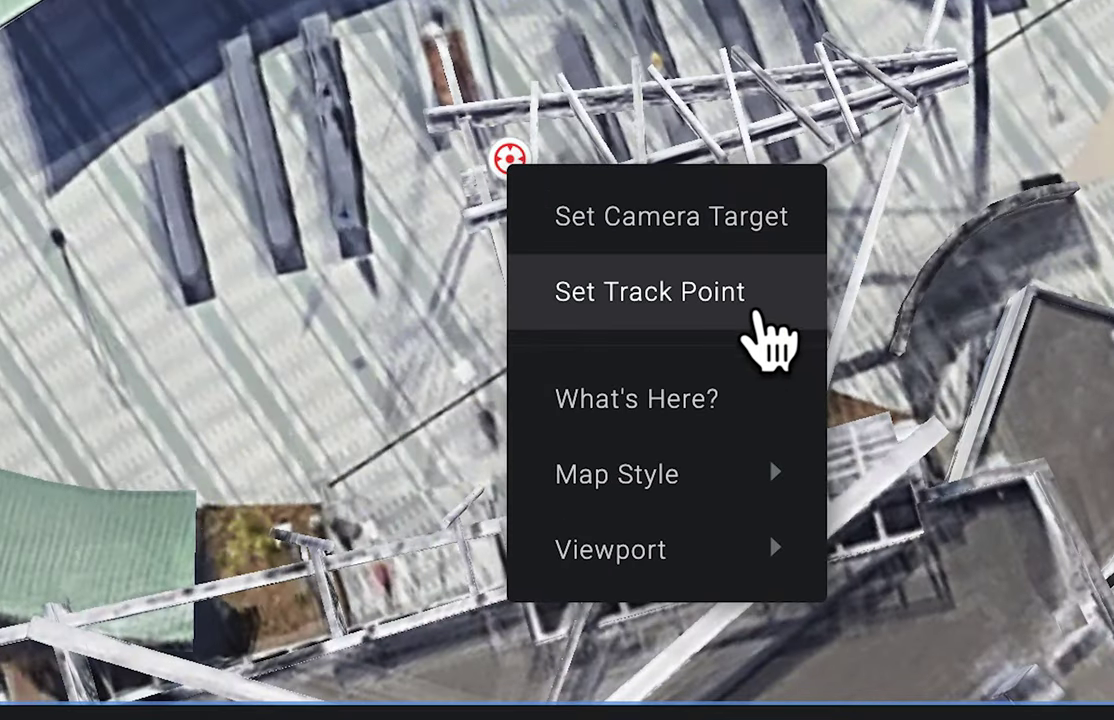
click(768, 333)
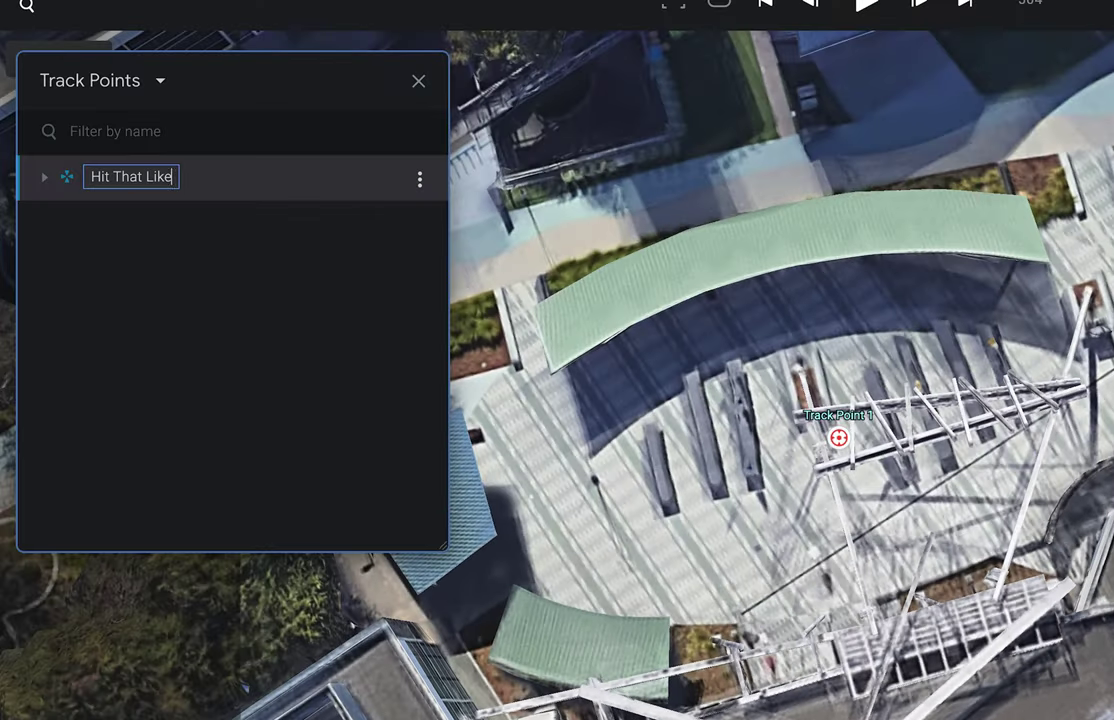
text(Hit That Like Button)
key(Return)
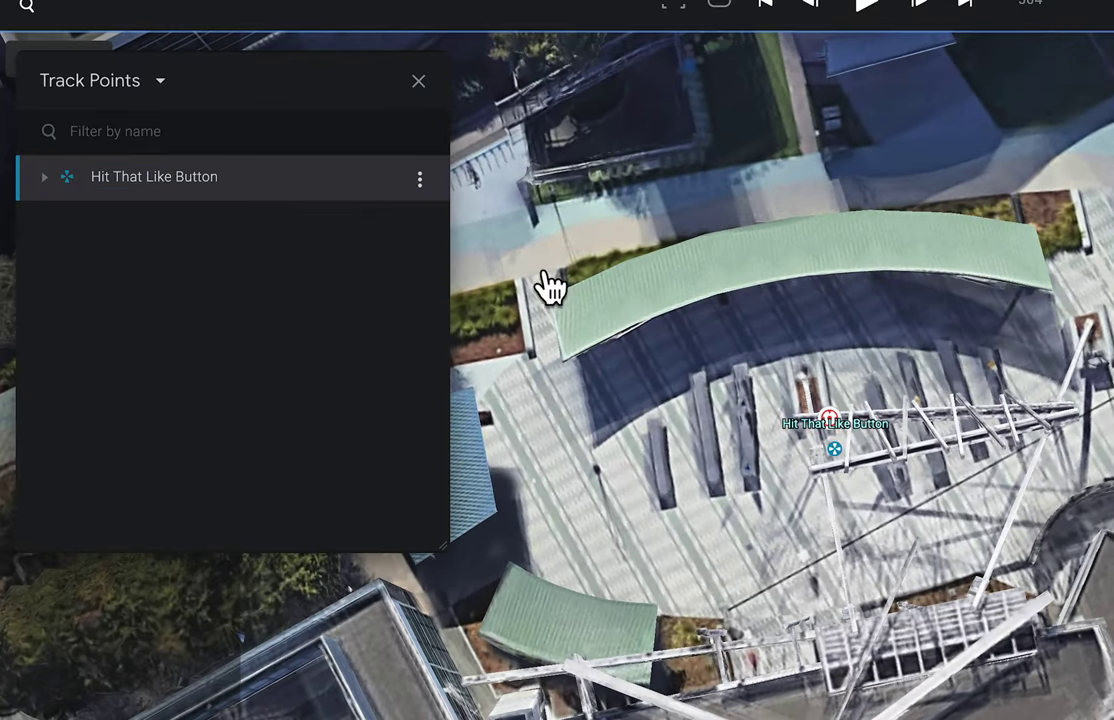
click(419, 179)
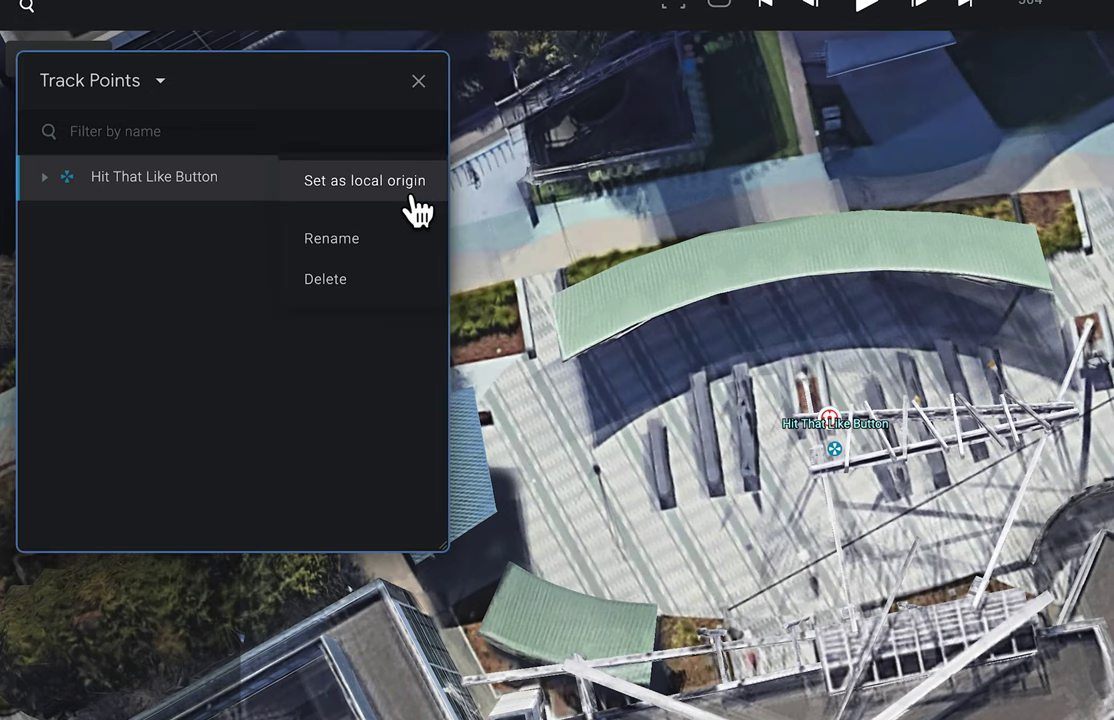
click(418, 205)
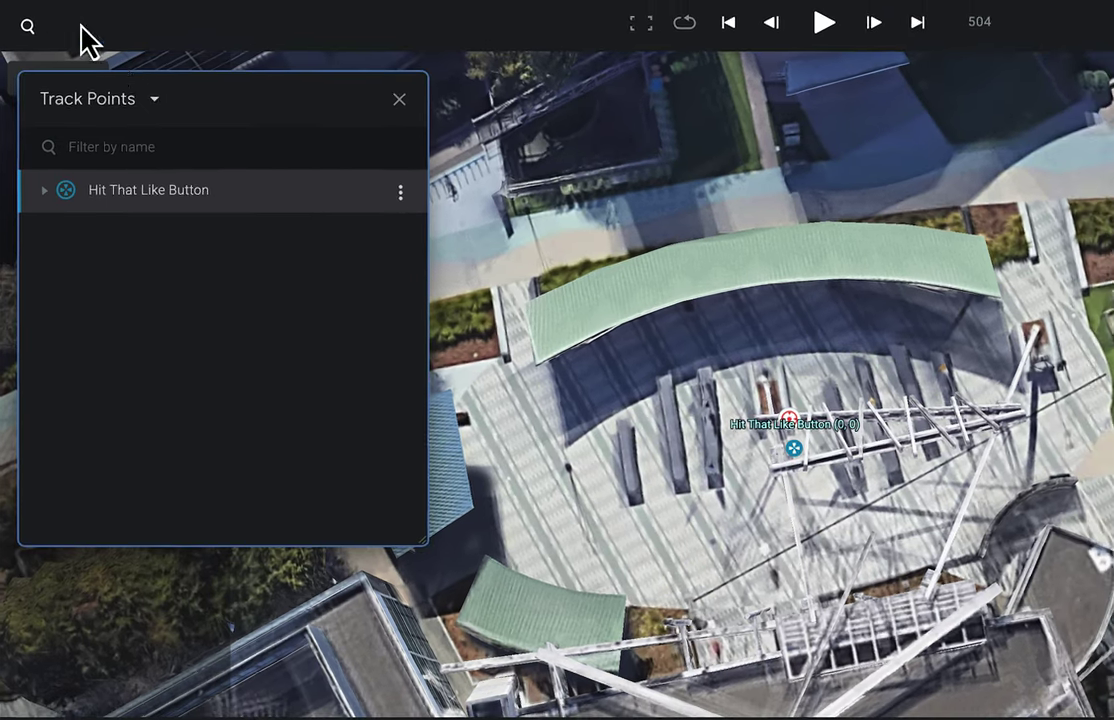
Export the 3D tracking data with Local coordinate space, then open render settings
click(30, 1)
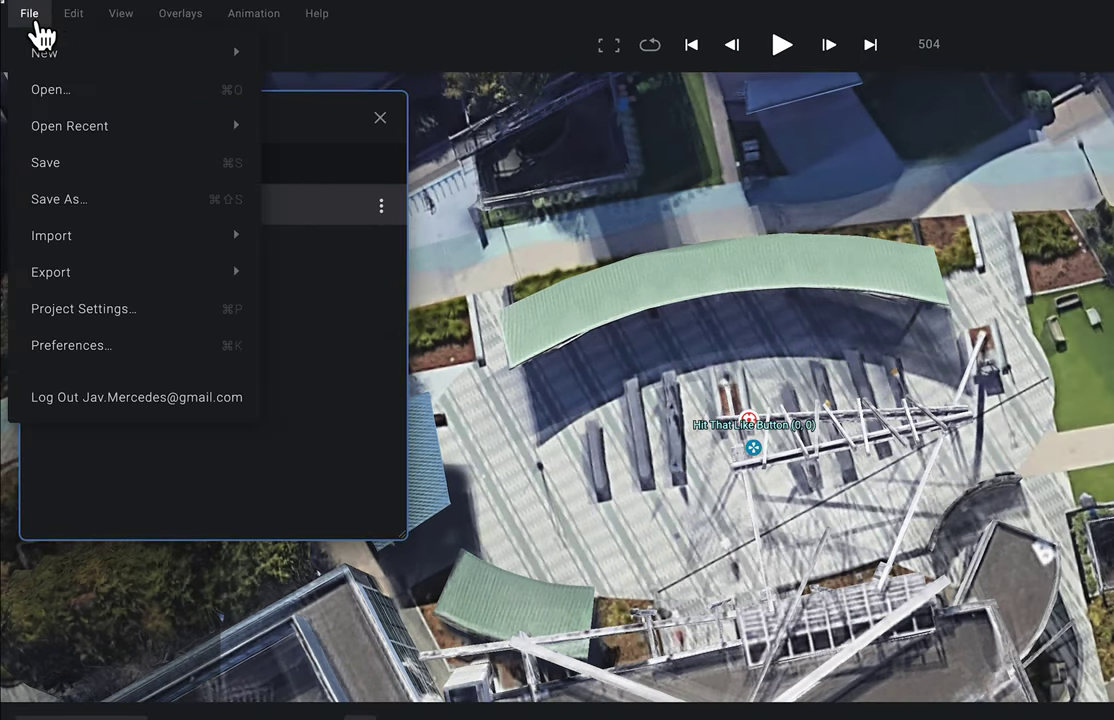
mouse_move(152, 283)
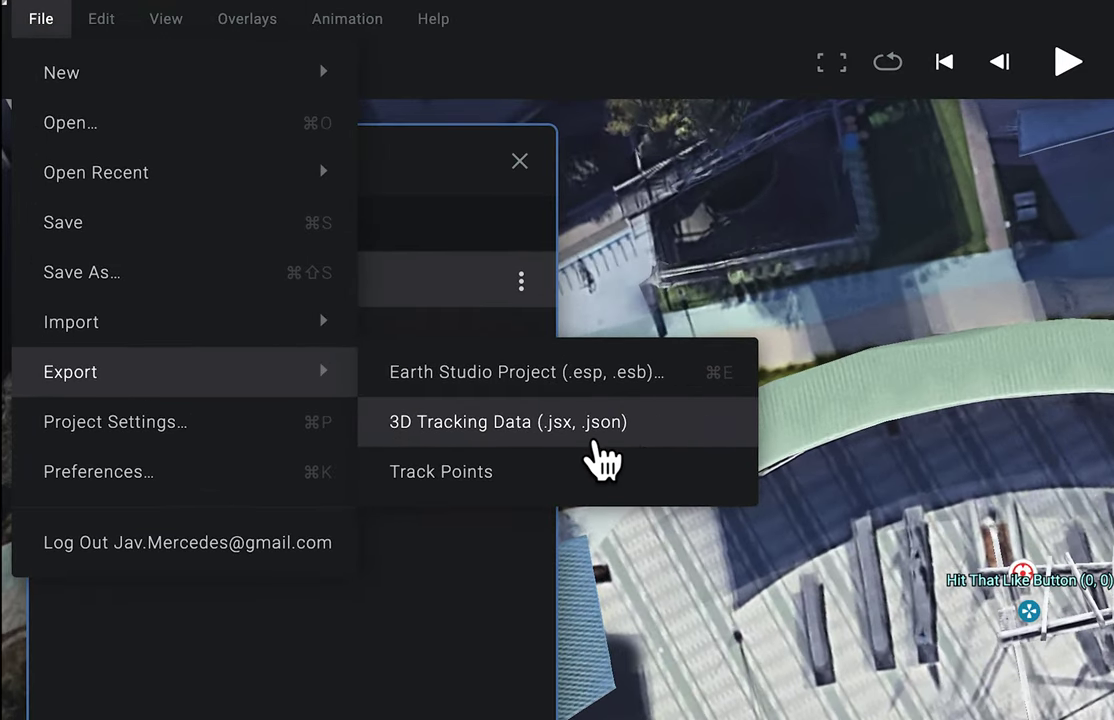
click(595, 443)
click(690, 410)
click(770, 516)
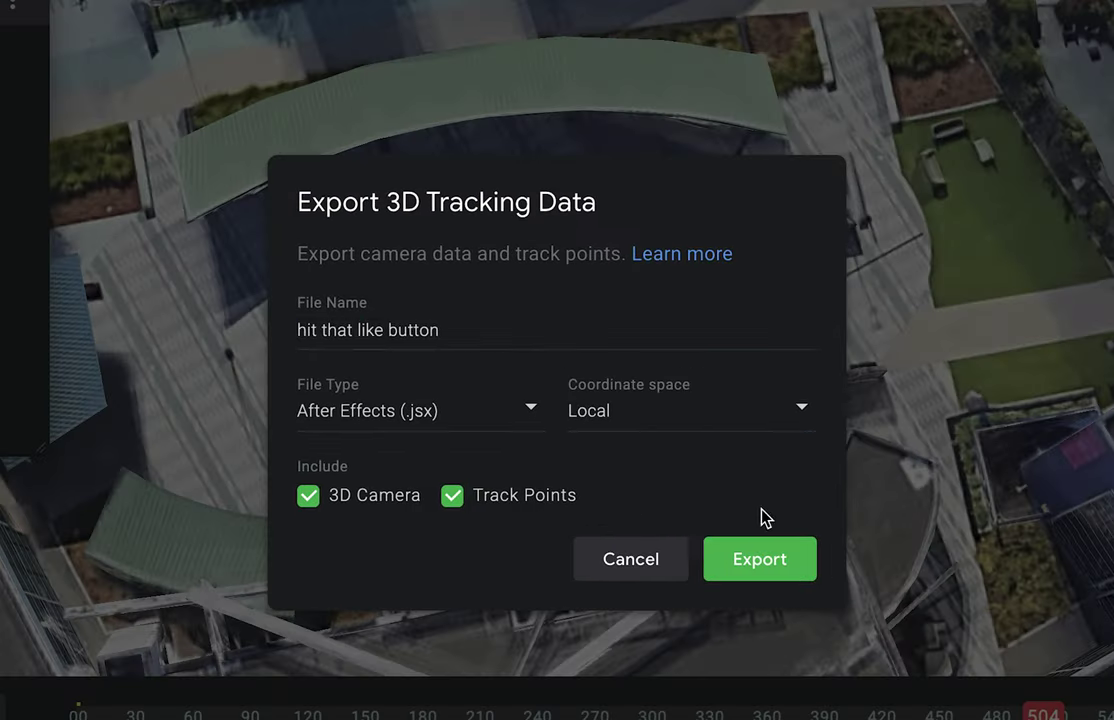
click(760, 559)
click(995, 56)
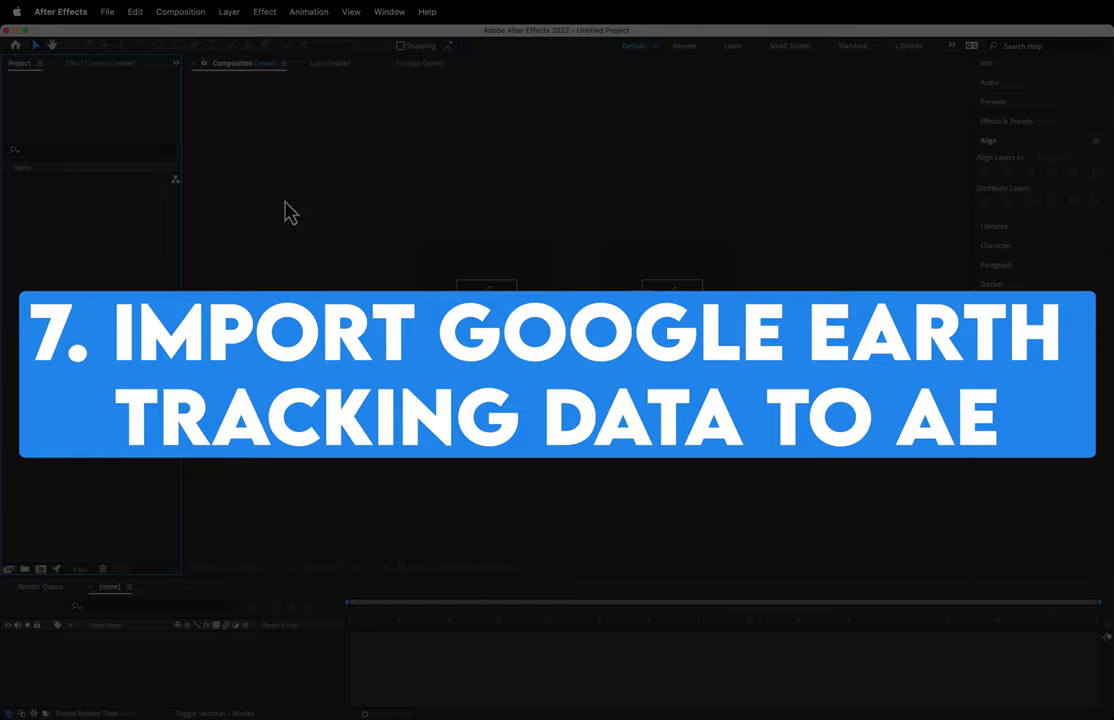
Run the hit that like button.jsx script in After Effects
click(107, 11)
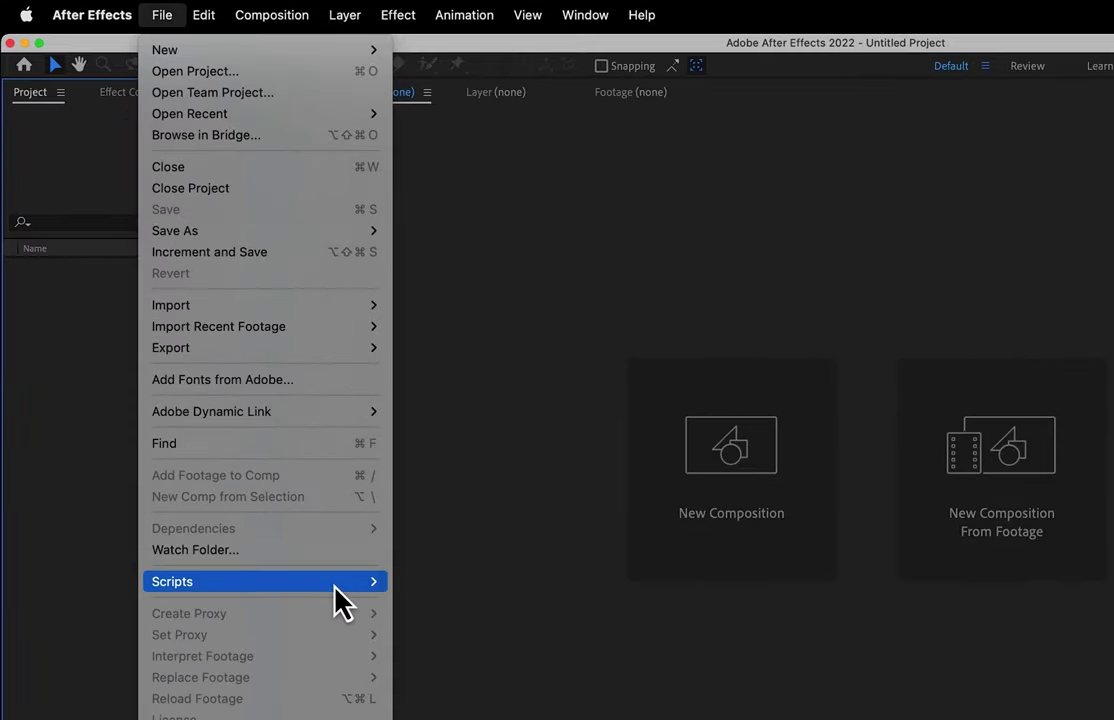
mouse_move(380, 584)
click(505, 585)
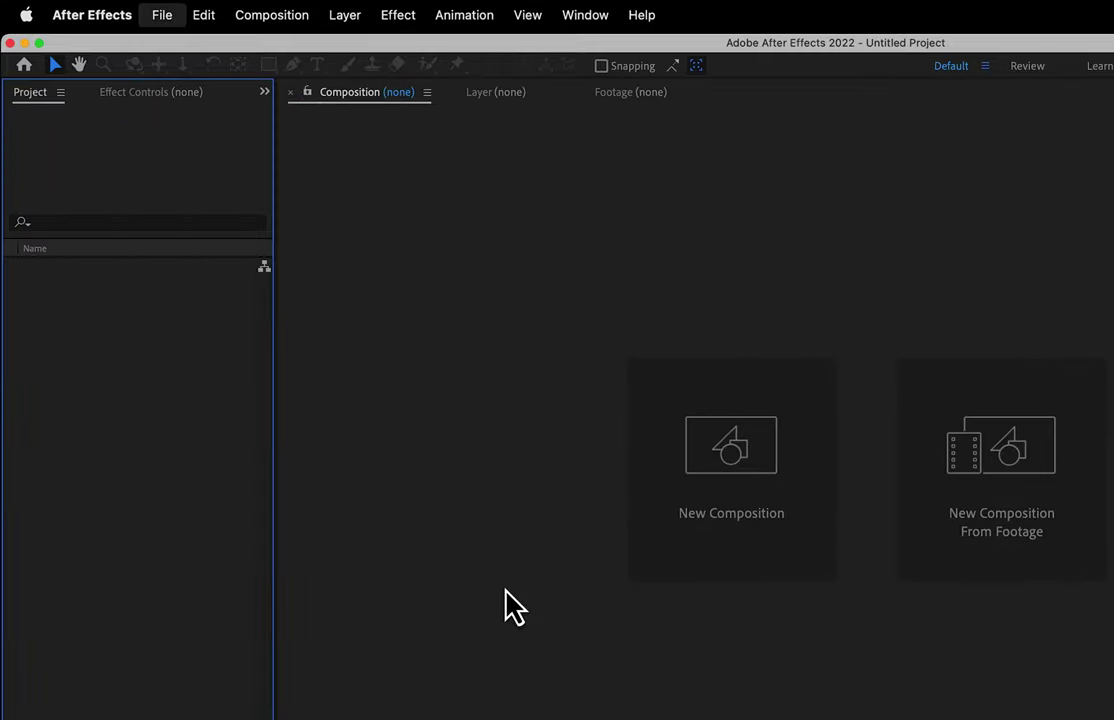
click(507, 203)
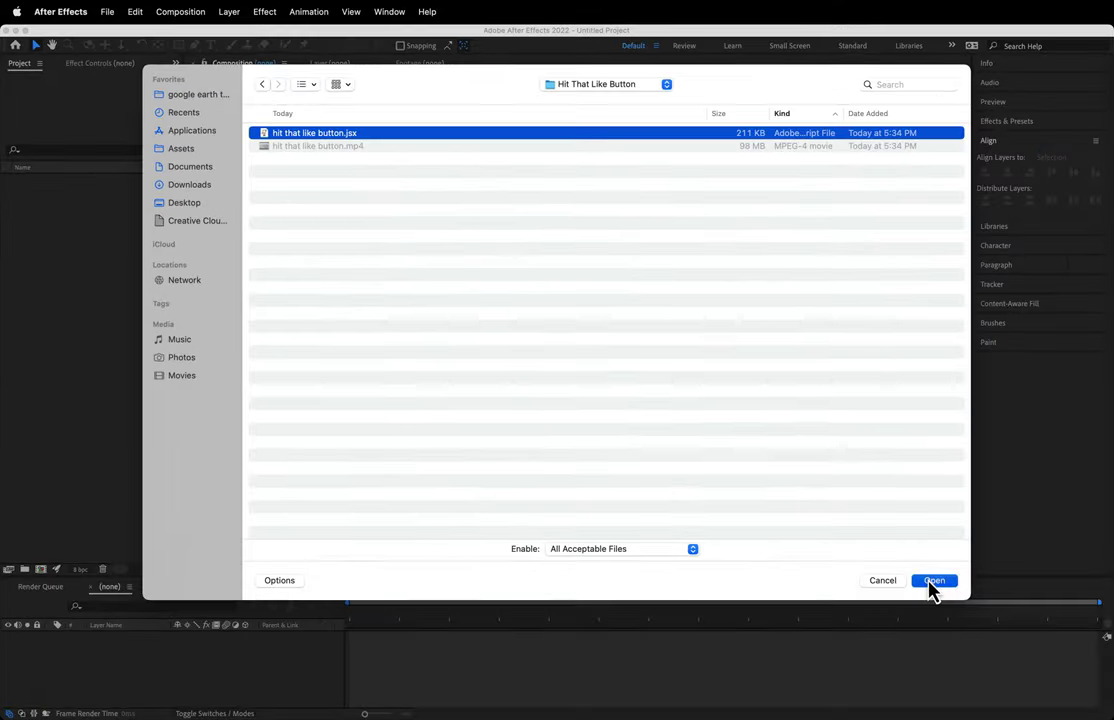
click(933, 582)
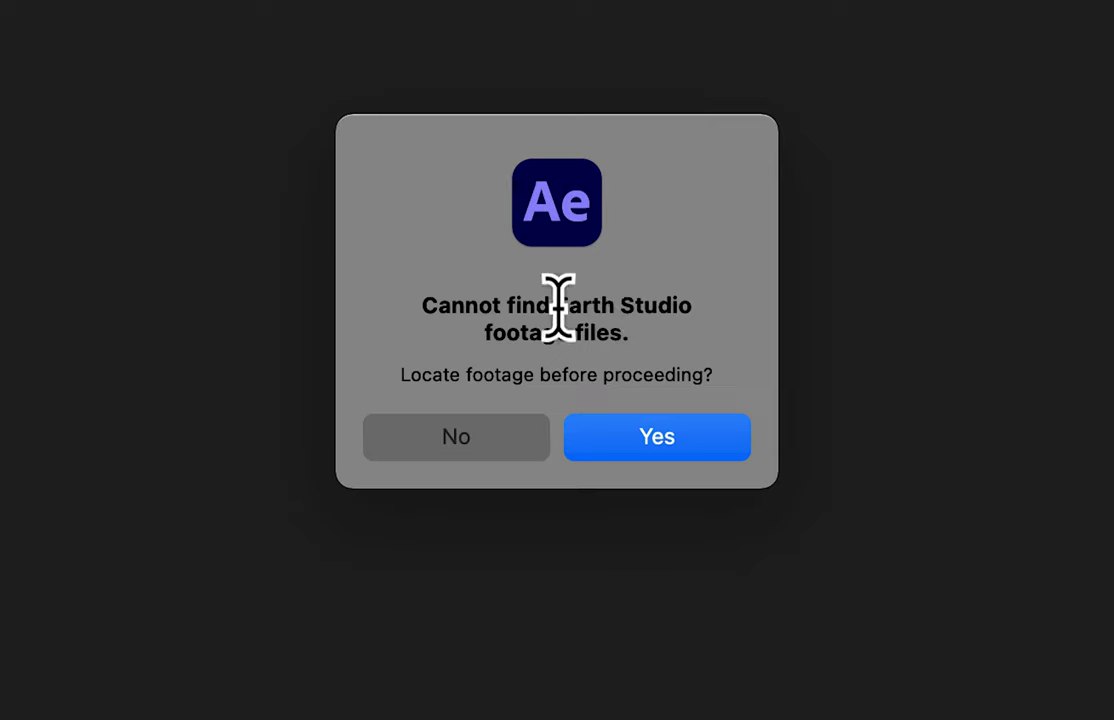
Link the missing footage to hit that like button.mp4 to build the composition
click(632, 328)
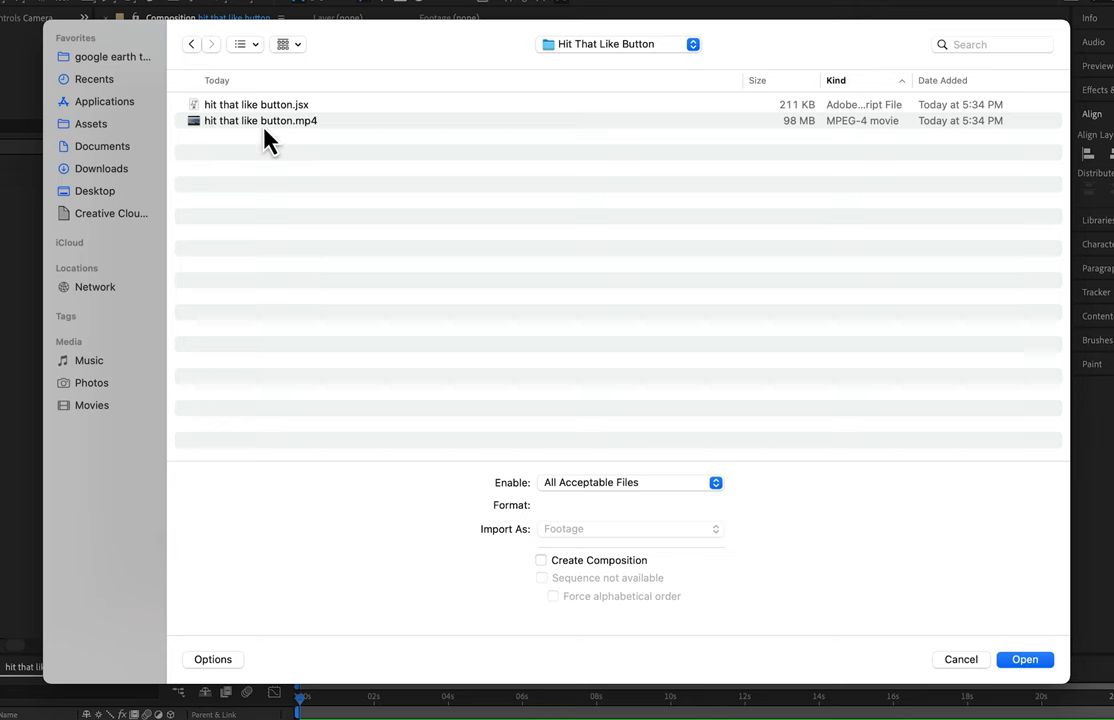
click(300, 121)
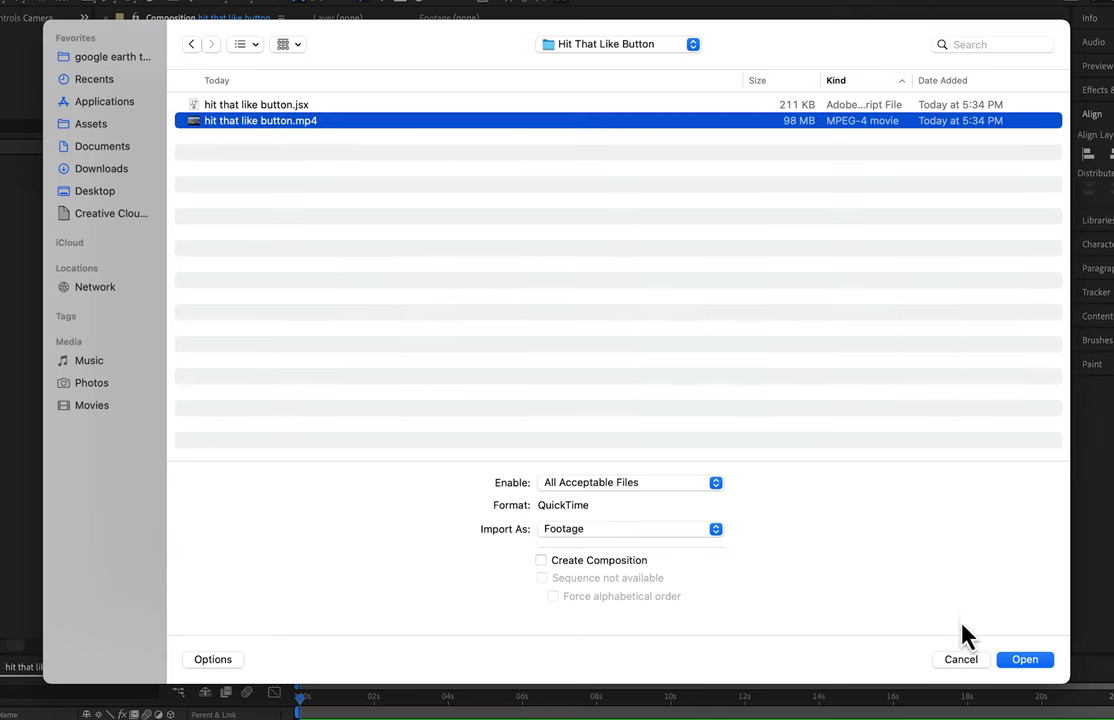
click(1030, 660)
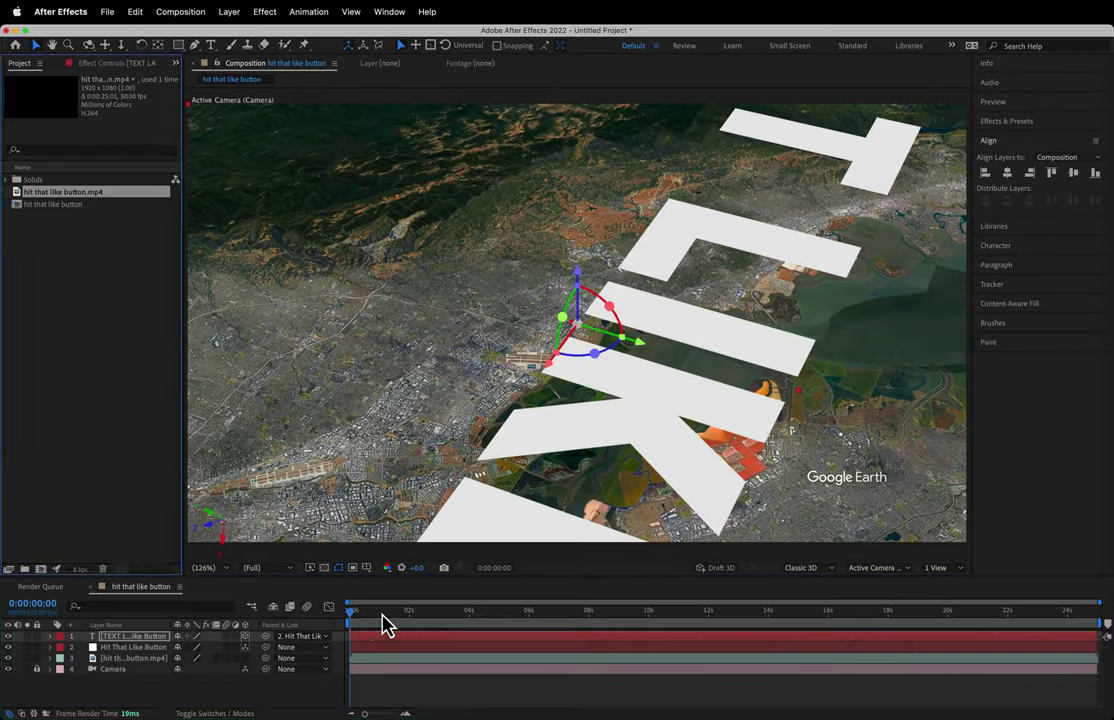
Scale the HIT THAT LIKE BUTTON text layer down to 10%
drag(385, 625, 678, 615)
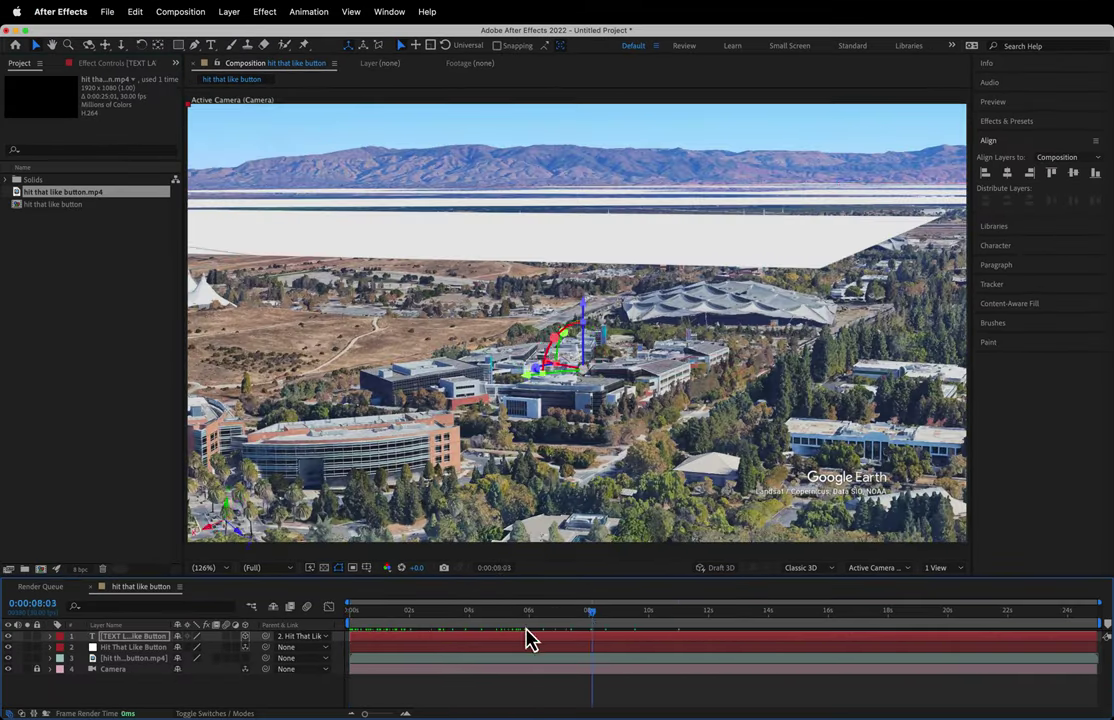
key(Home)
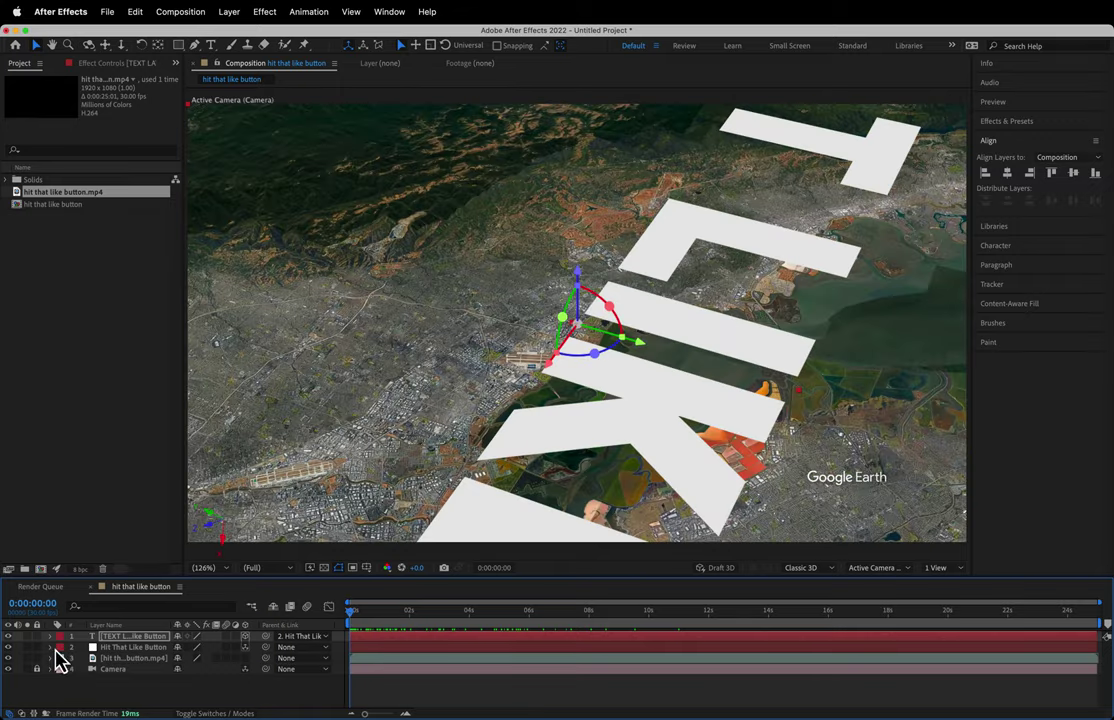
key(s)
drag(190, 647, 120, 668)
text(500)
key(Return)
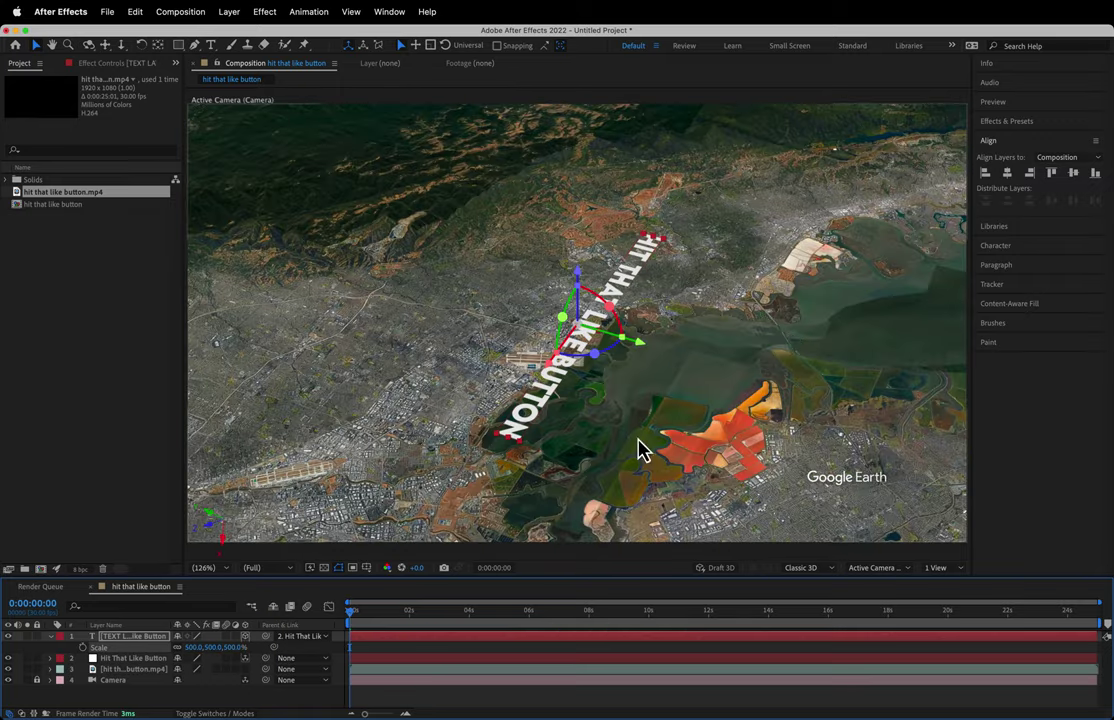
Stand the title text upright by setting its X Orientation to 90°
drag(606, 328, 545, 279)
click(51, 636)
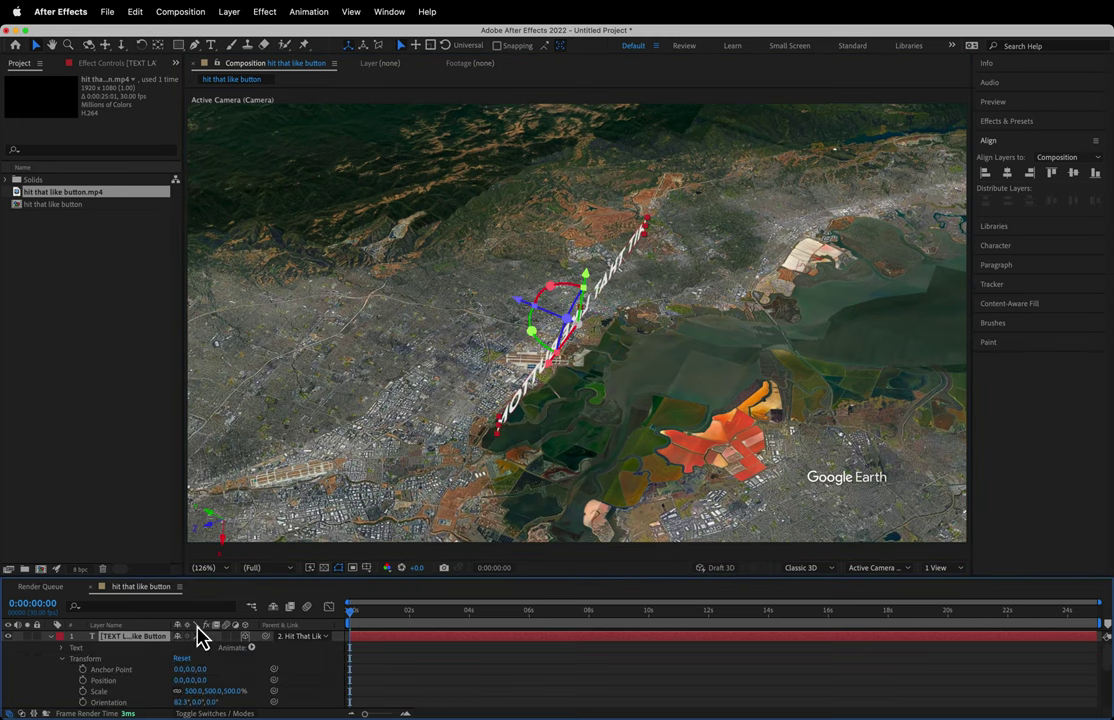
drag(281, 577, 281, 486)
text(90)
key(Return)
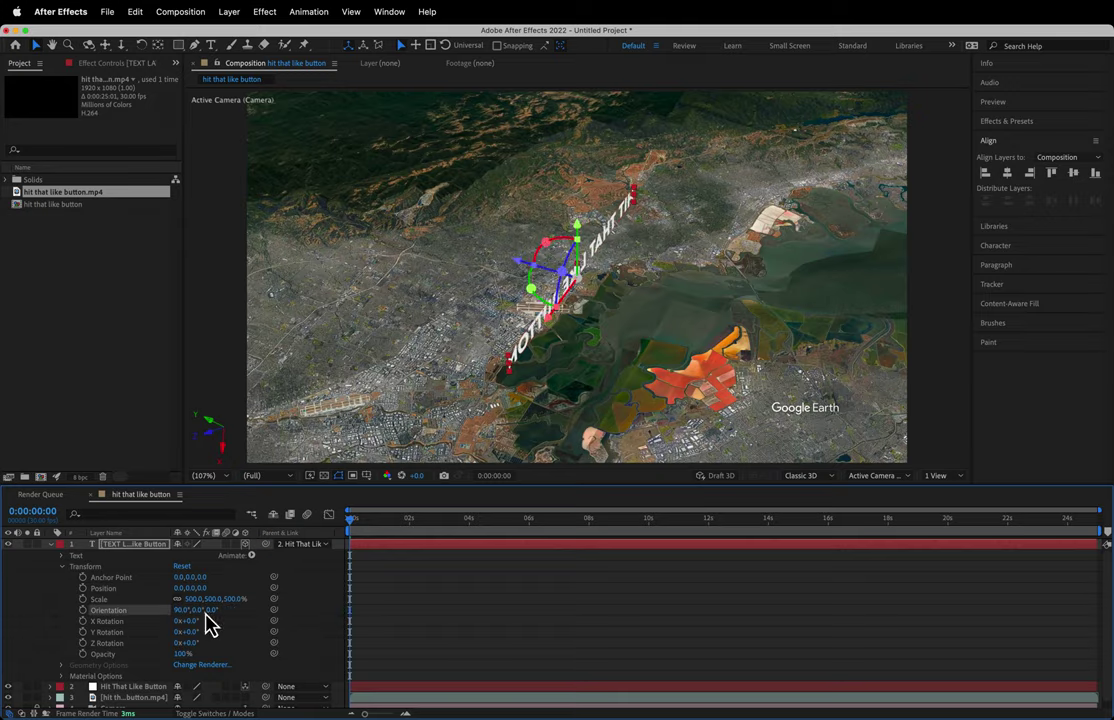
Raise the upright title slightly above the campus ground
drag(350, 518, 780, 518)
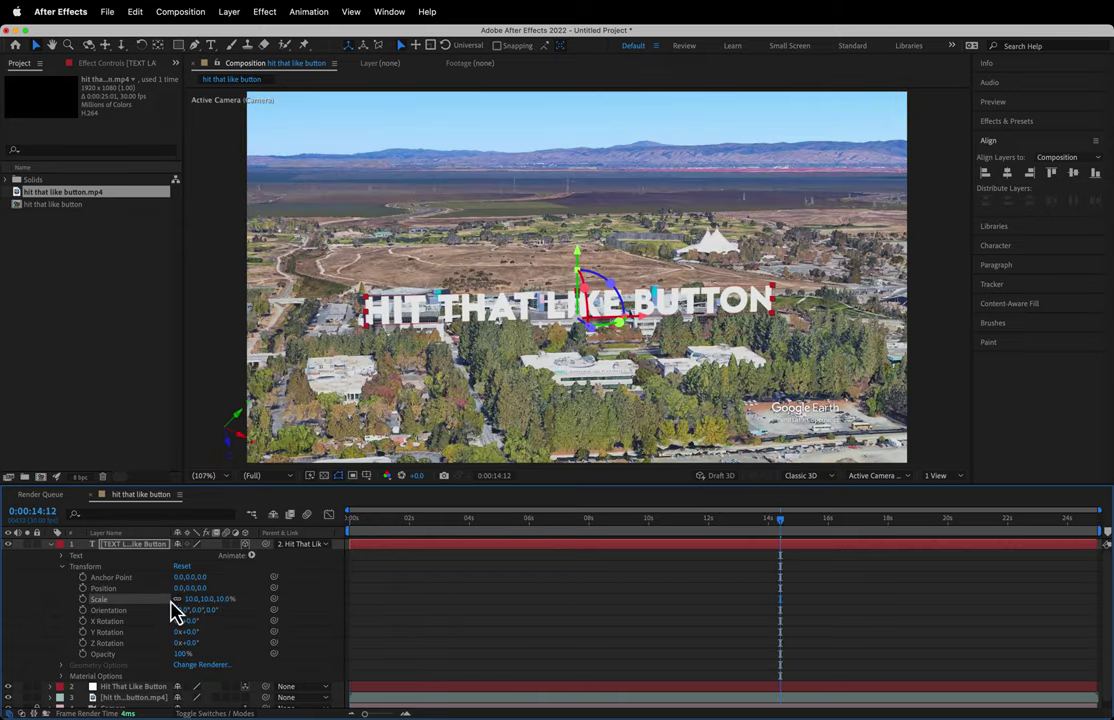
drag(577, 250, 577, 187)
drag(780, 518, 813, 577)
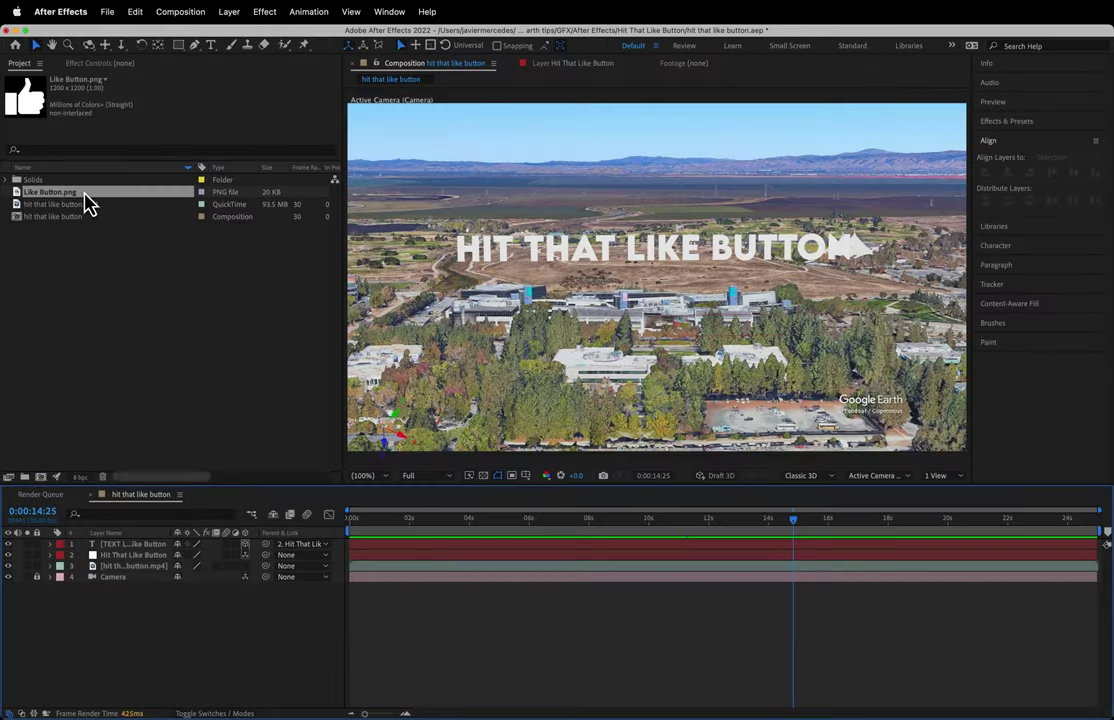
Add Like Button.png as the top layer, parent it to Hit That Like Button, and enable 3D
drag(85, 194, 96, 371)
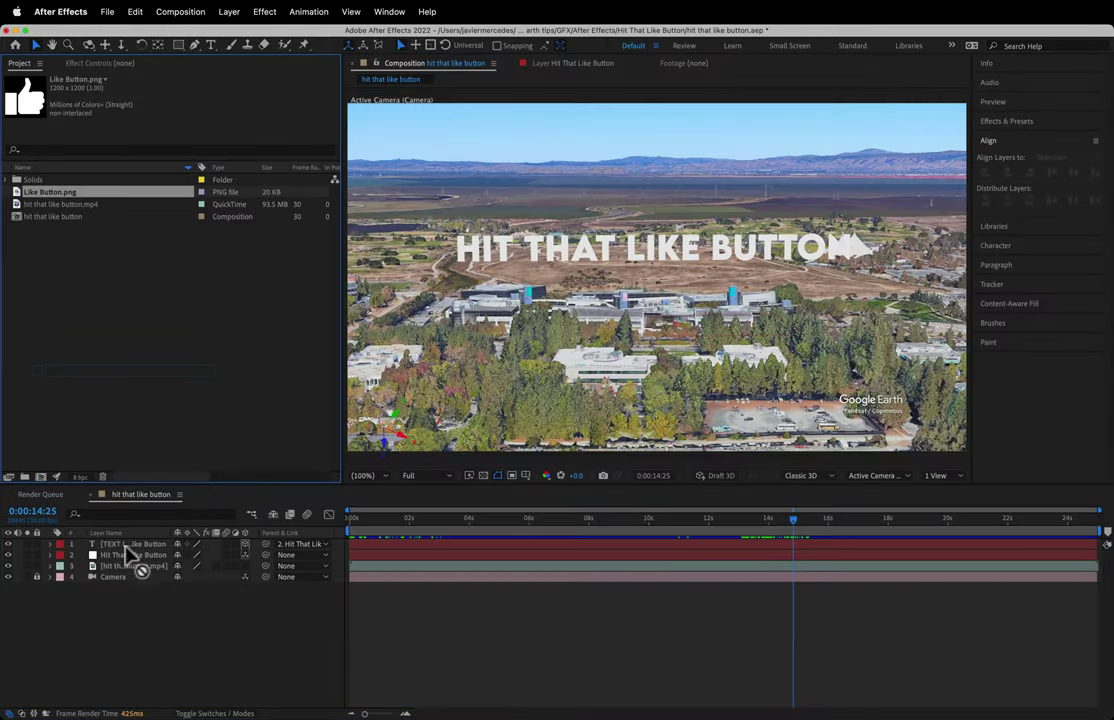
drag(130, 556, 129, 553)
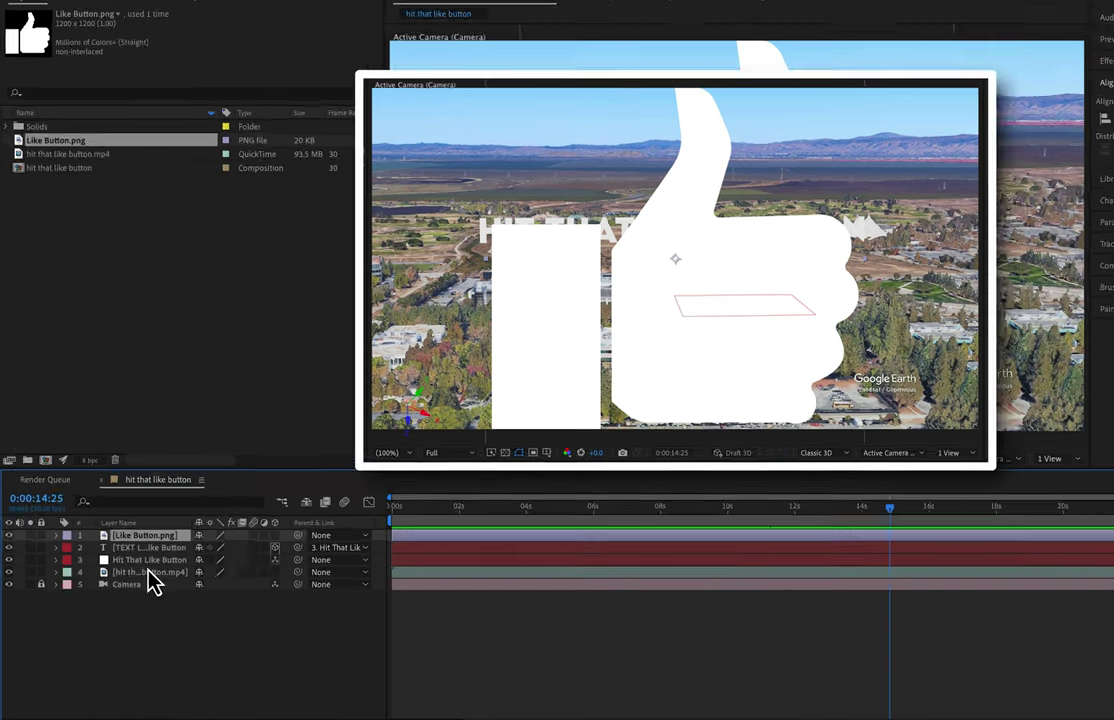
click(125, 566)
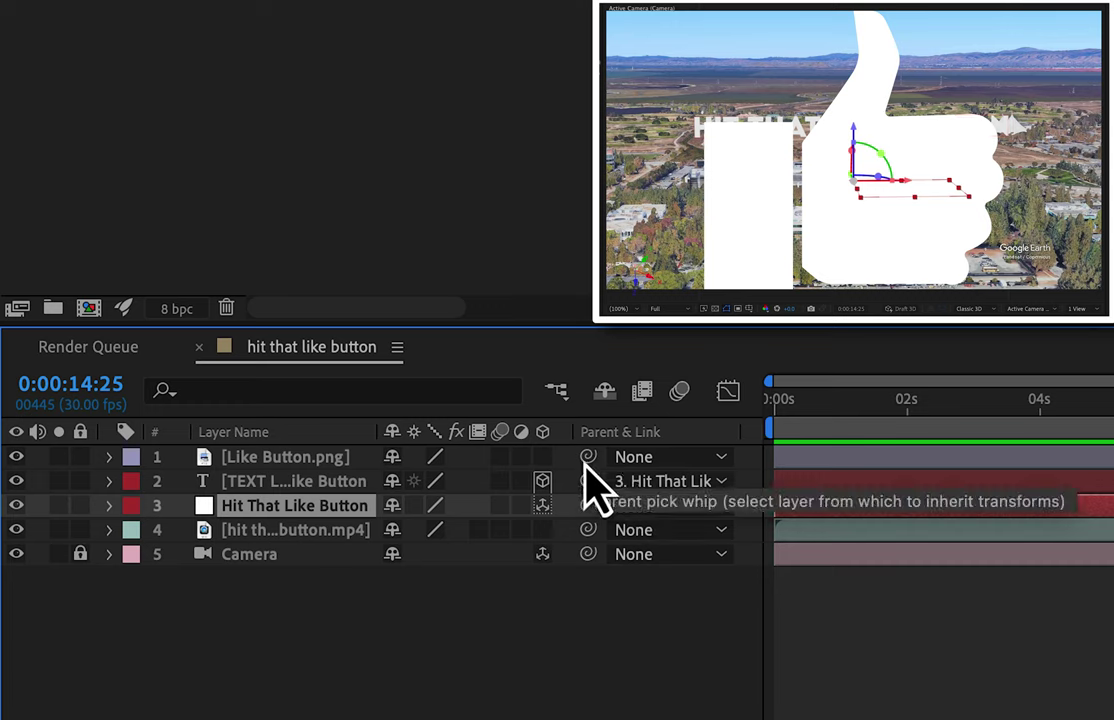
drag(585, 459, 322, 516)
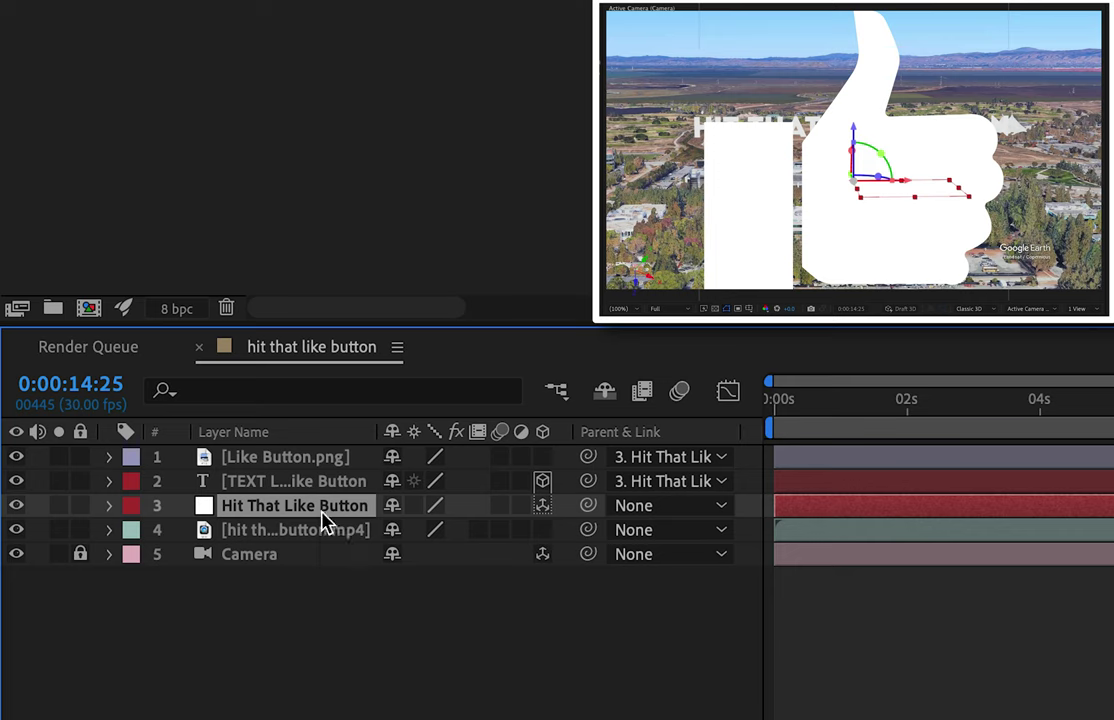
click(546, 470)
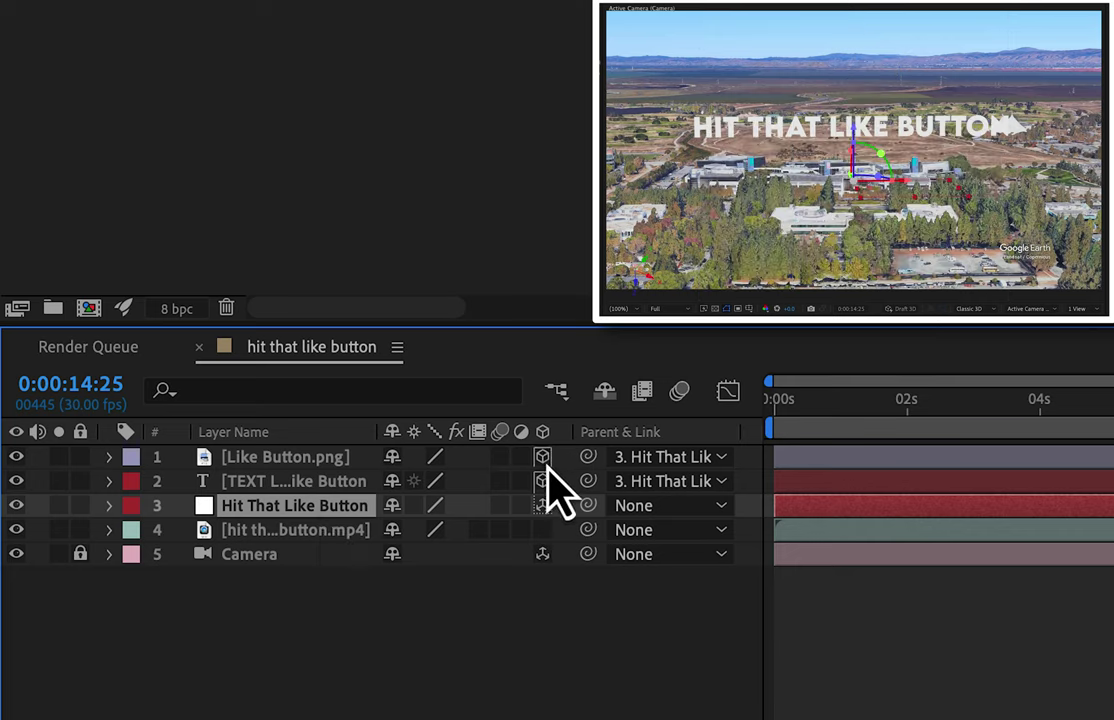
Set the thumbs-up layer's Position to 0,0,0 and its Scale to 8%
click(108, 456)
click(135, 482)
text(0)
key(Tab)
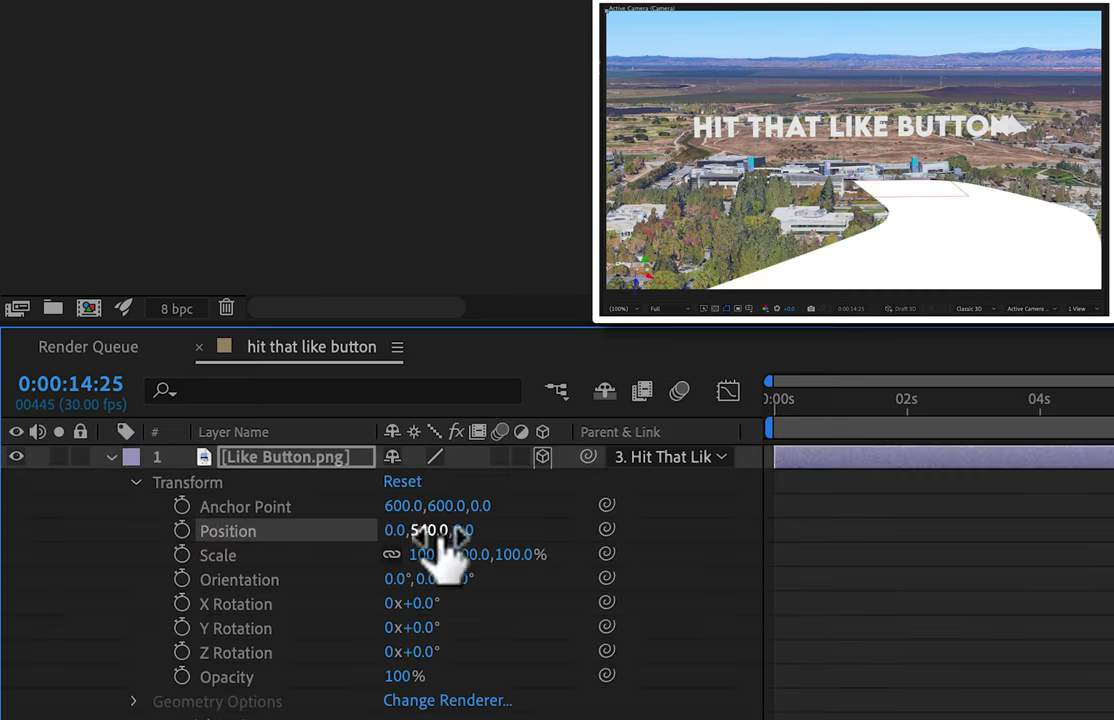
text(0)
key(Return)
drag(437, 565, 320, 572)
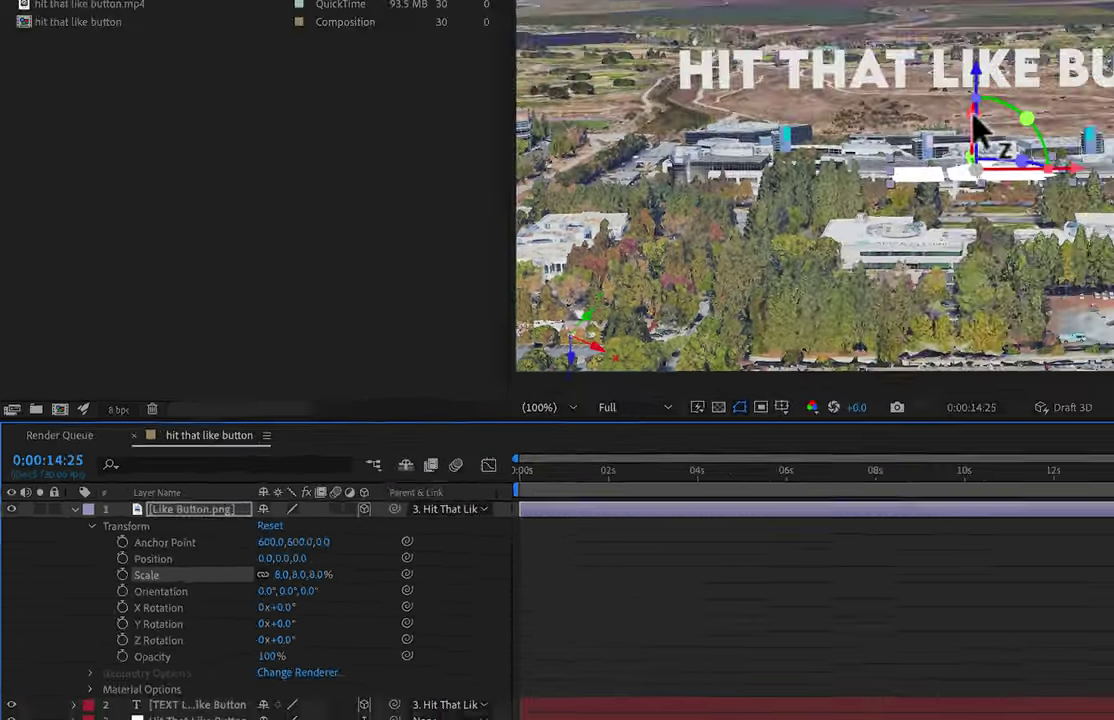
Stand the thumbs-up upright and raise it above the title text
key(w)
drag(656, 300, 664, 118)
drag(793, 518, 628, 566)
Keyframe a Y Rotation of over two turns ending at the clip's end, then preview it
click(83, 621)
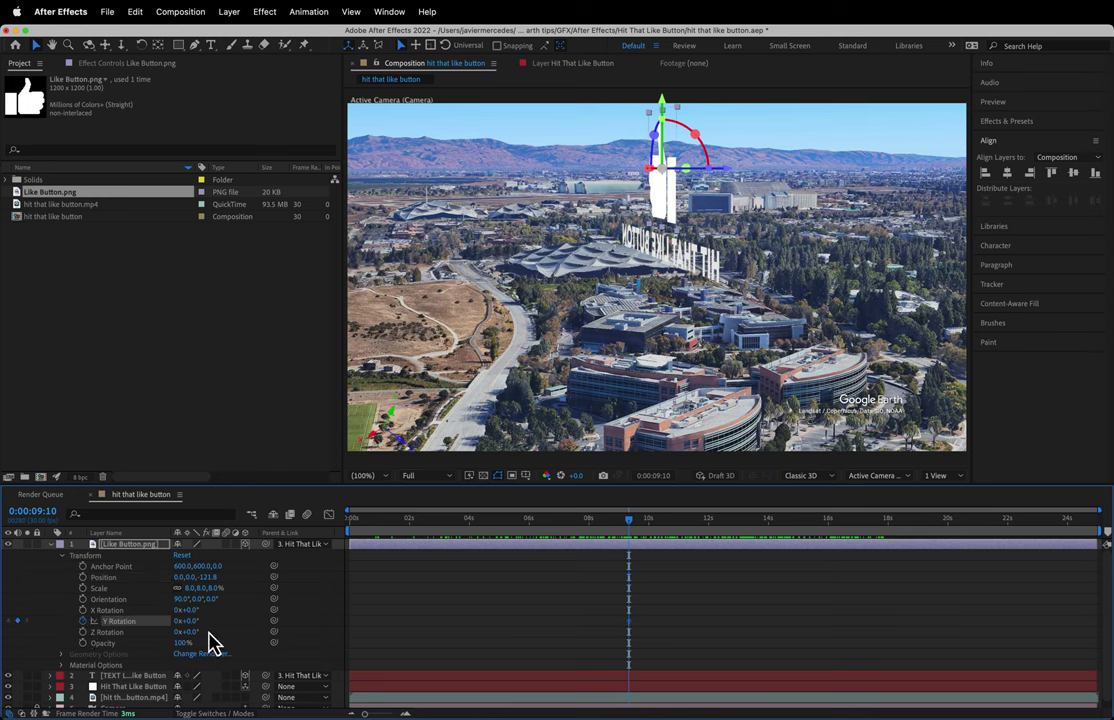
drag(186, 621, 257, 620)
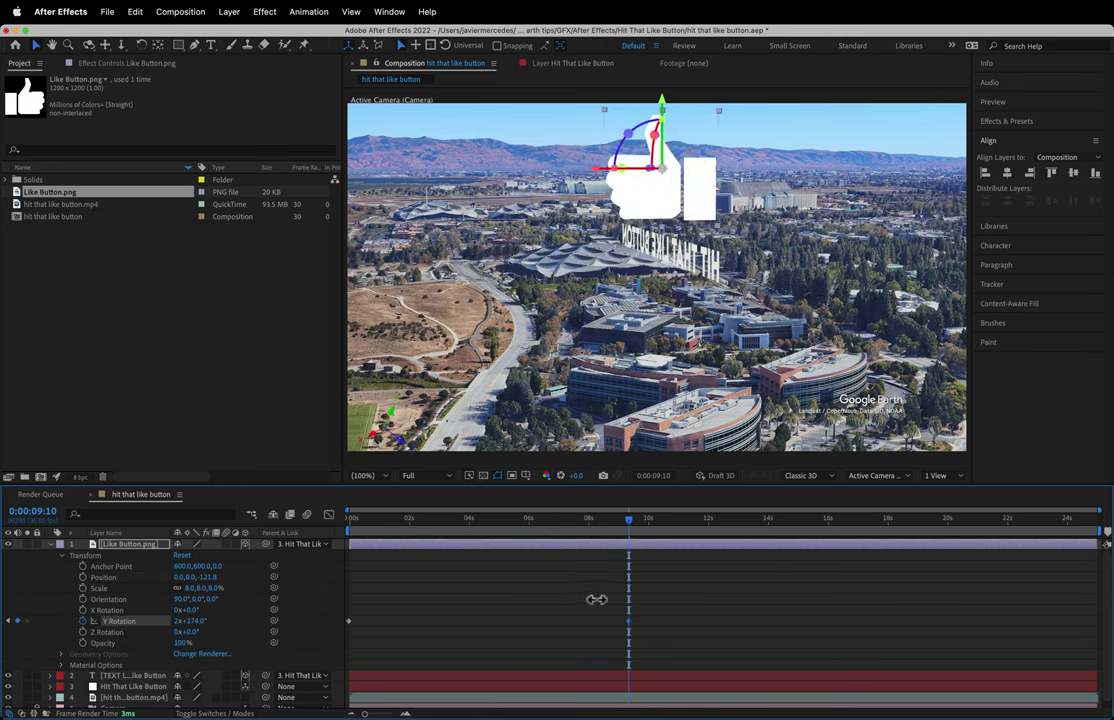
drag(628, 519, 672, 519)
drag(629, 621, 1093, 621)
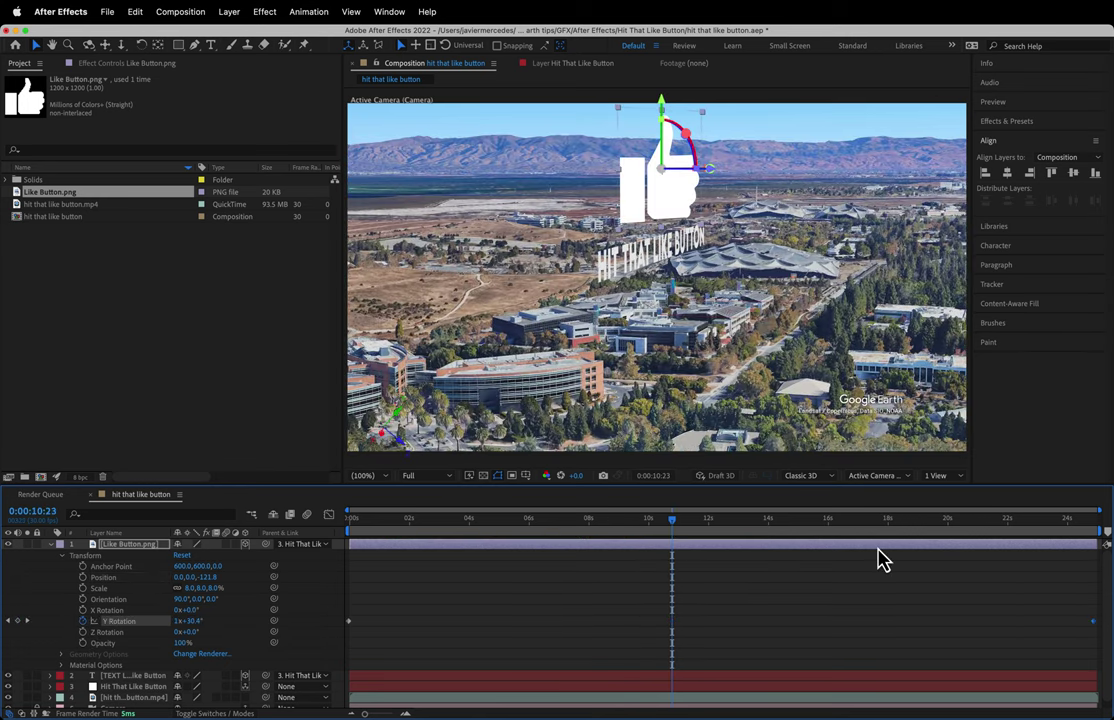
drag(672, 530, 331, 560)
key(space)
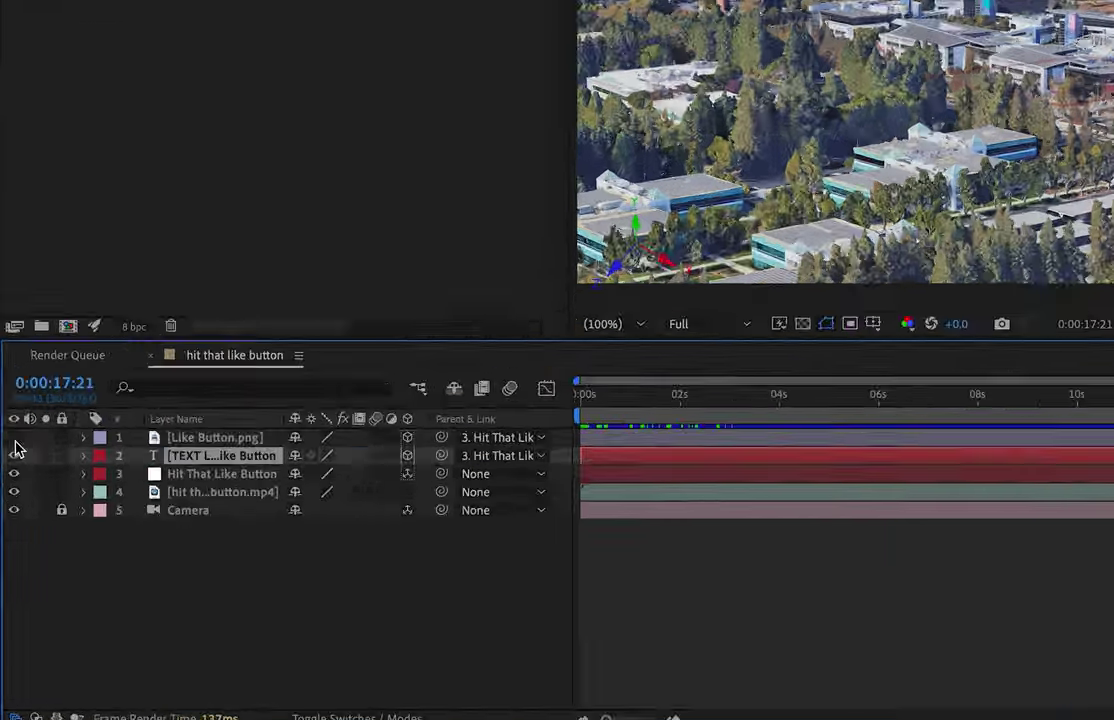
Switch the comp renderer to Cinema 4D and set the title's Extrusion Depth to 33
click(51, 554)
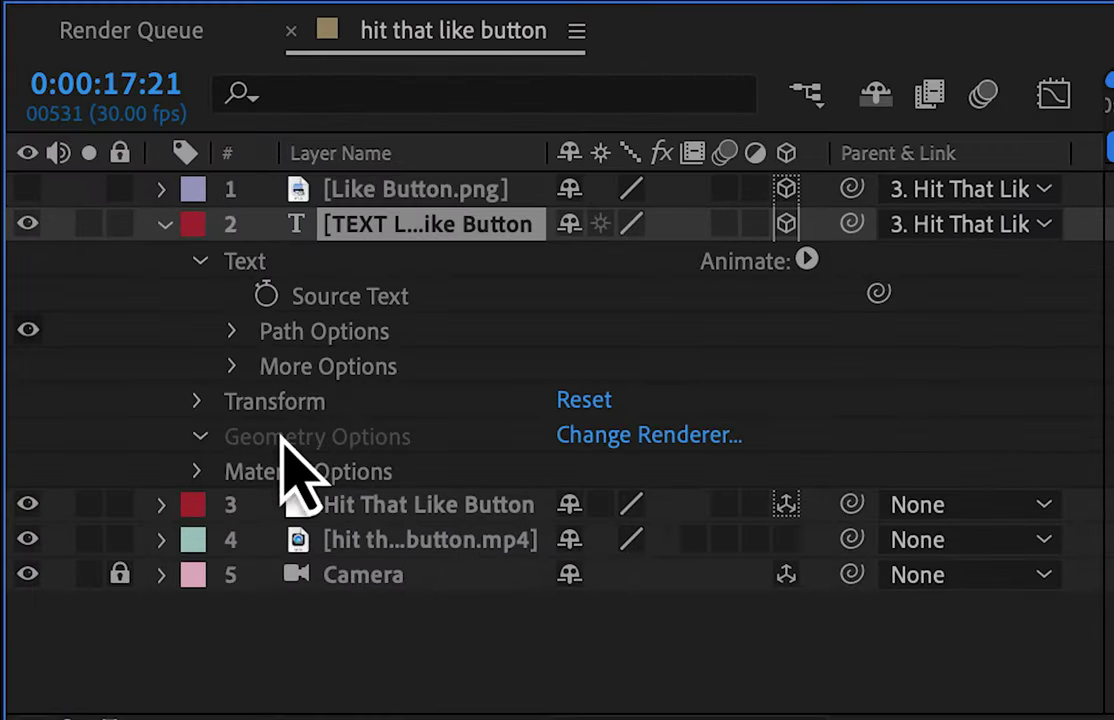
click(686, 438)
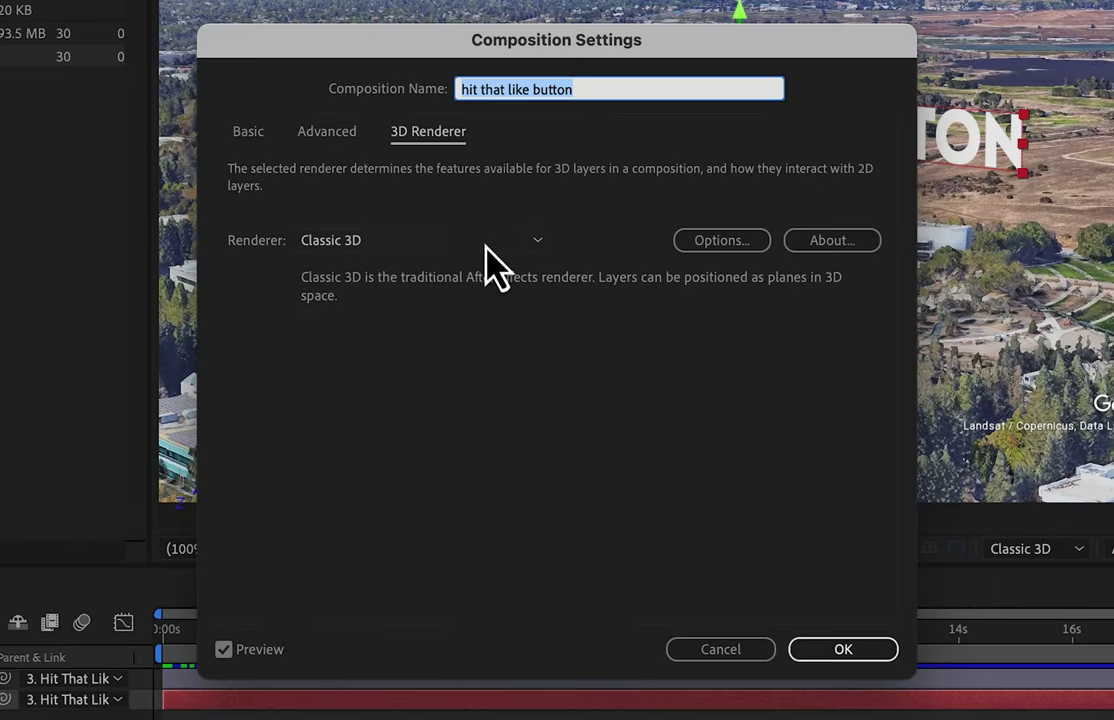
click(490, 242)
click(486, 292)
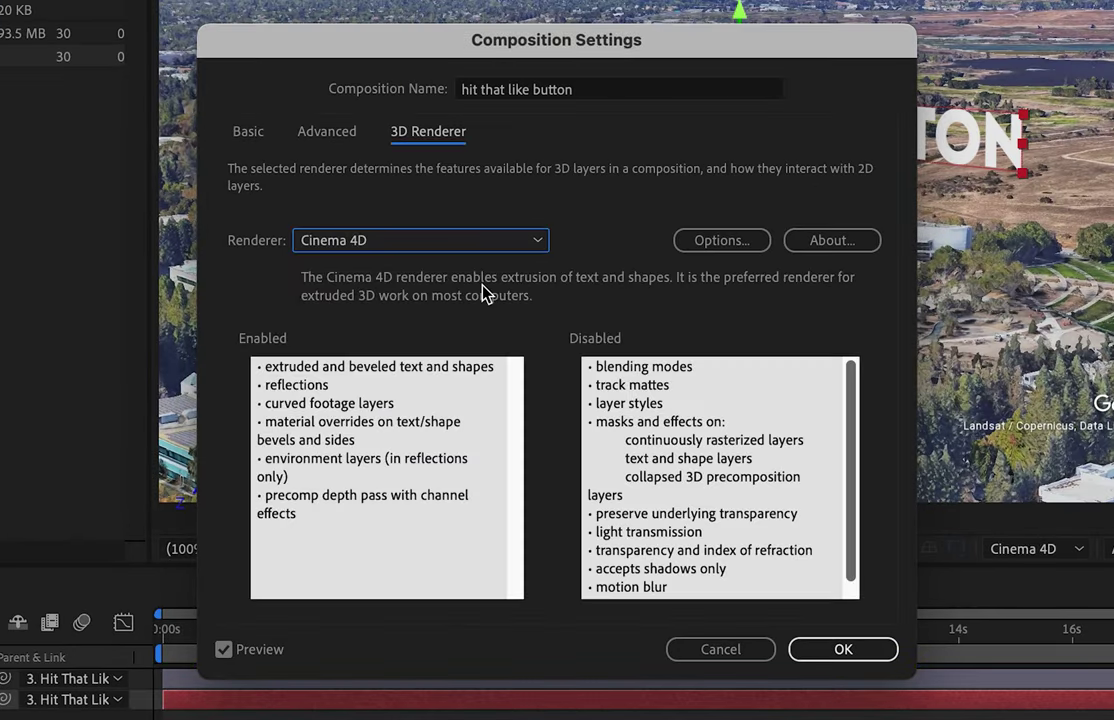
click(872, 651)
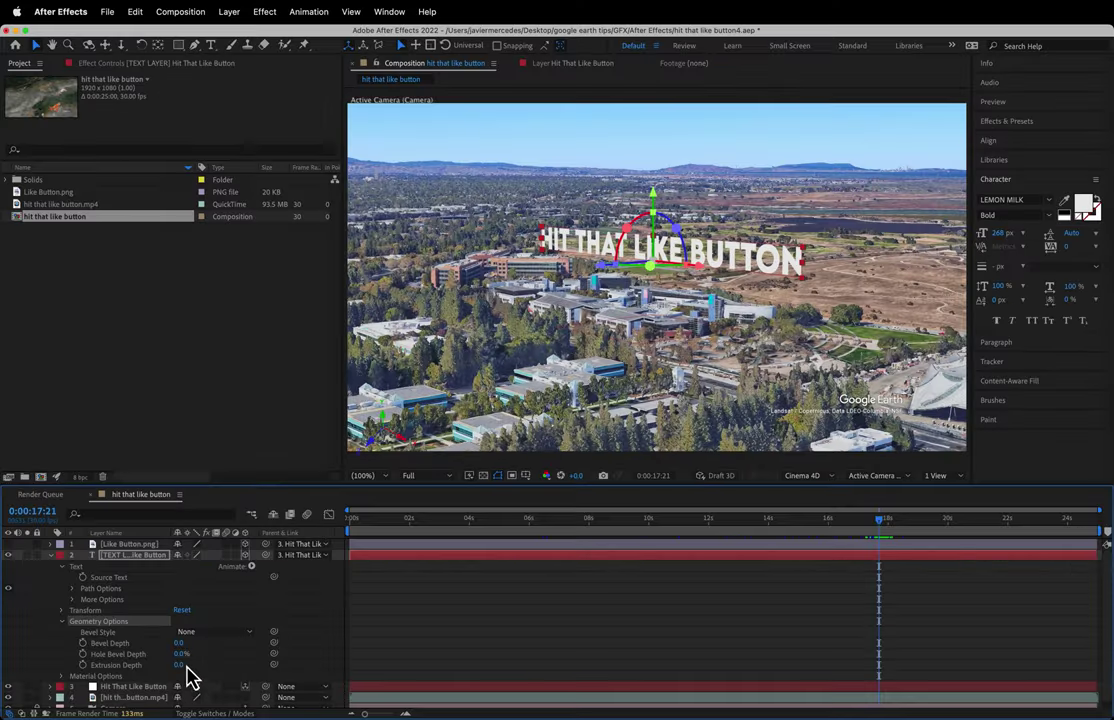
drag(182, 664, 219, 665)
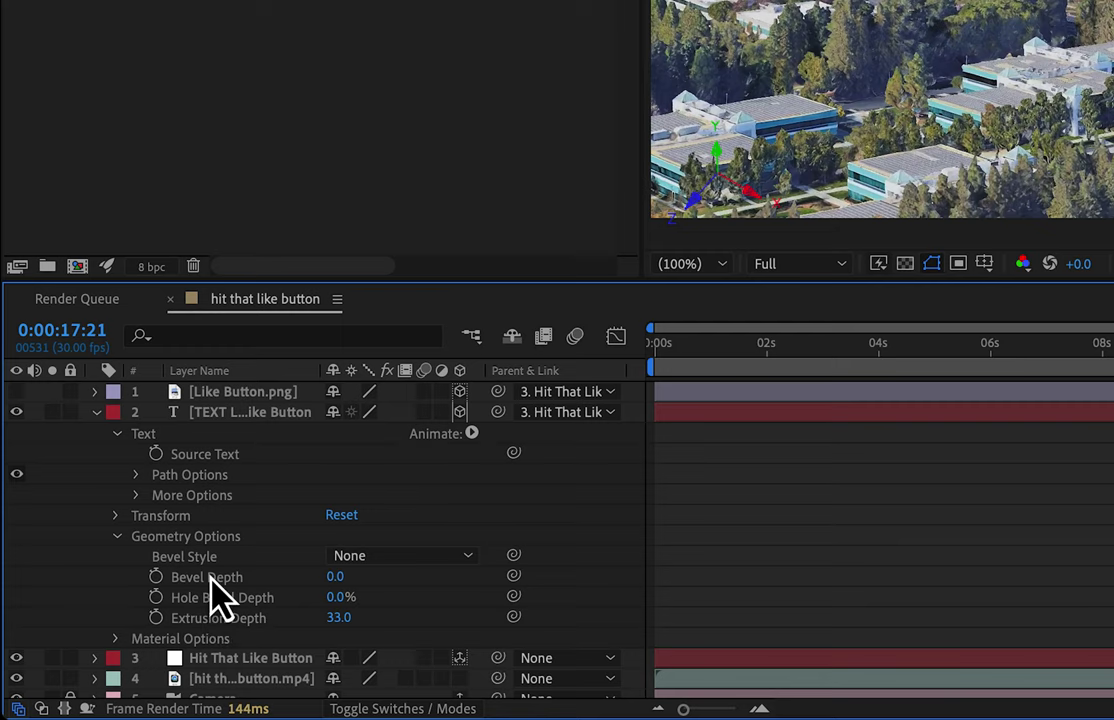
Create a new Spot light with intensity 150
right_click(607, 455)
mouse_move(662, 405)
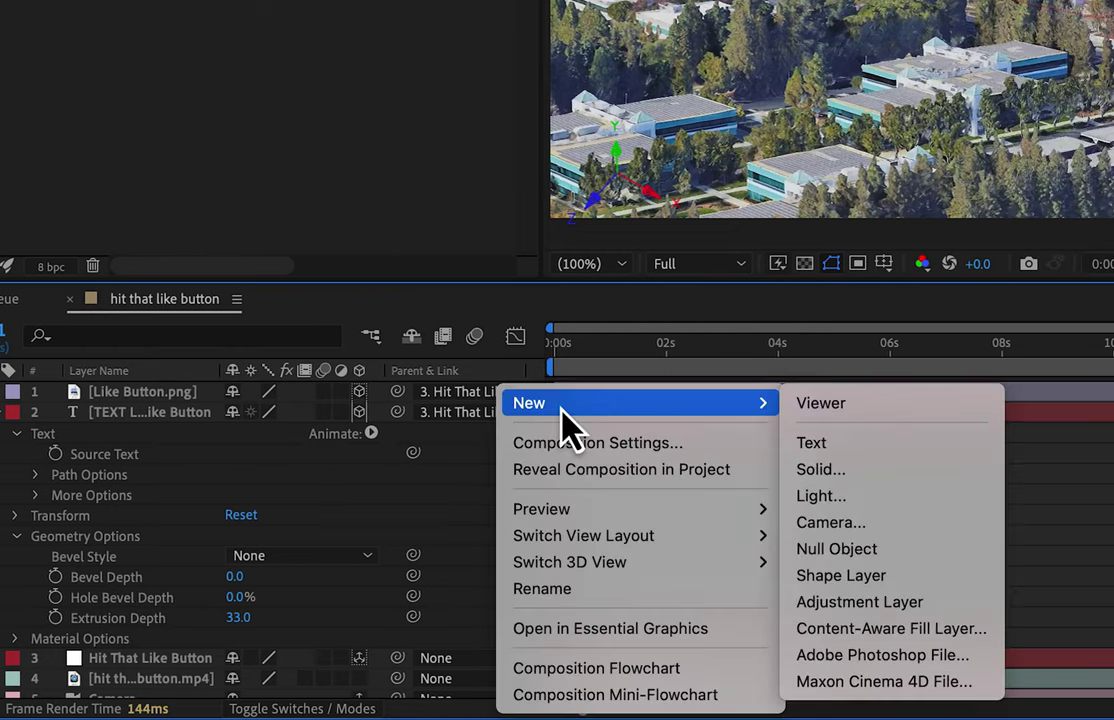
click(818, 496)
click(800, 145)
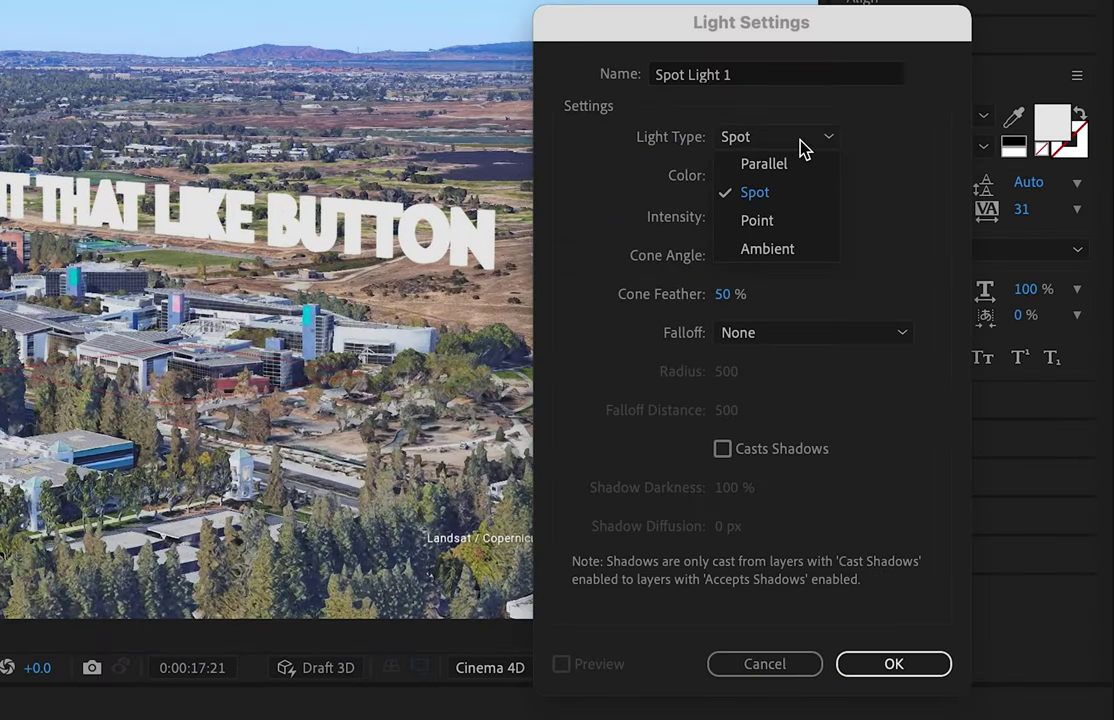
click(800, 190)
click(730, 218)
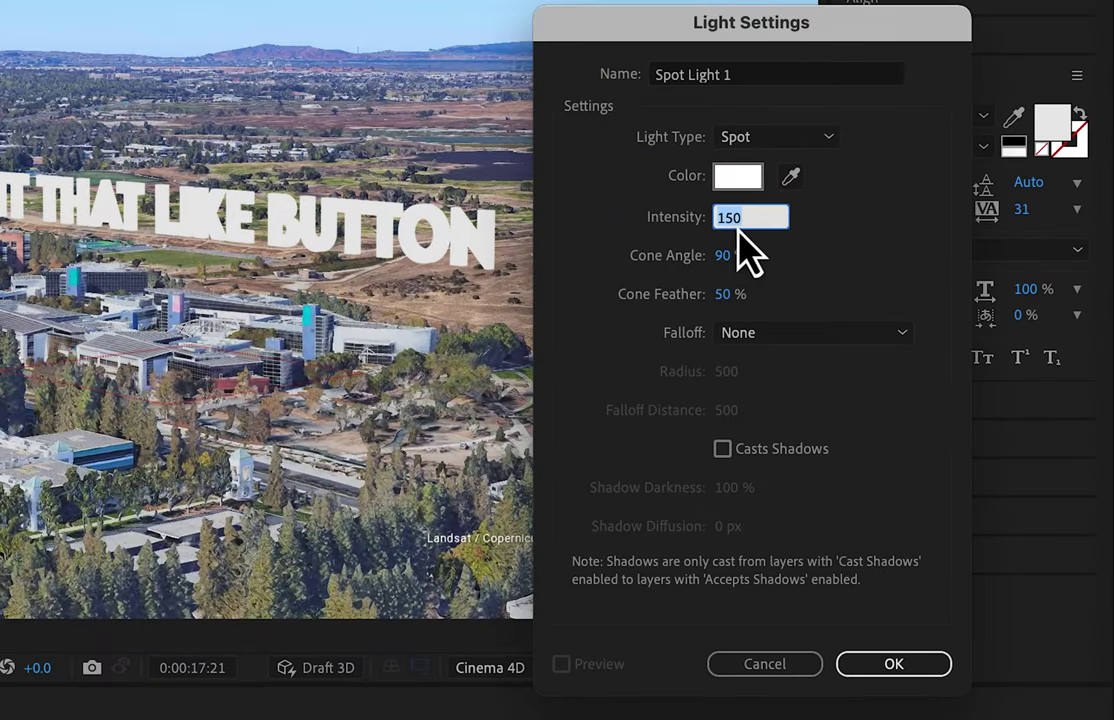
click(761, 268)
click(930, 672)
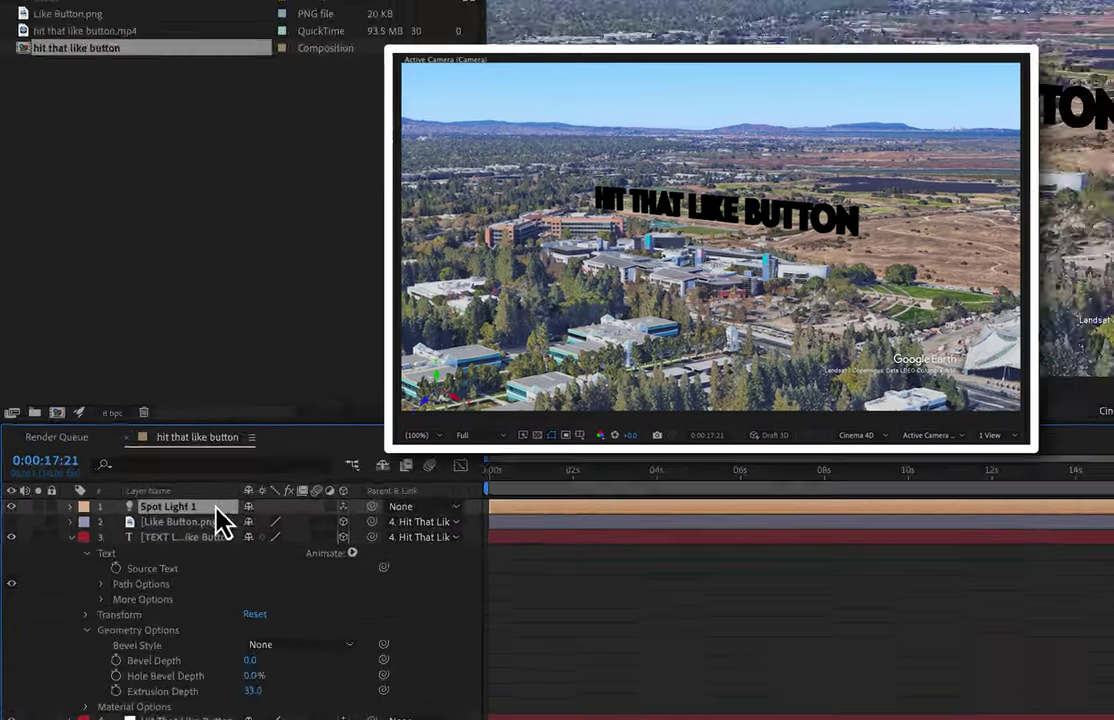
Set the spot light's Position and Point of Interest to 0,0,0
click(102, 450)
click(124, 474)
click(372, 516)
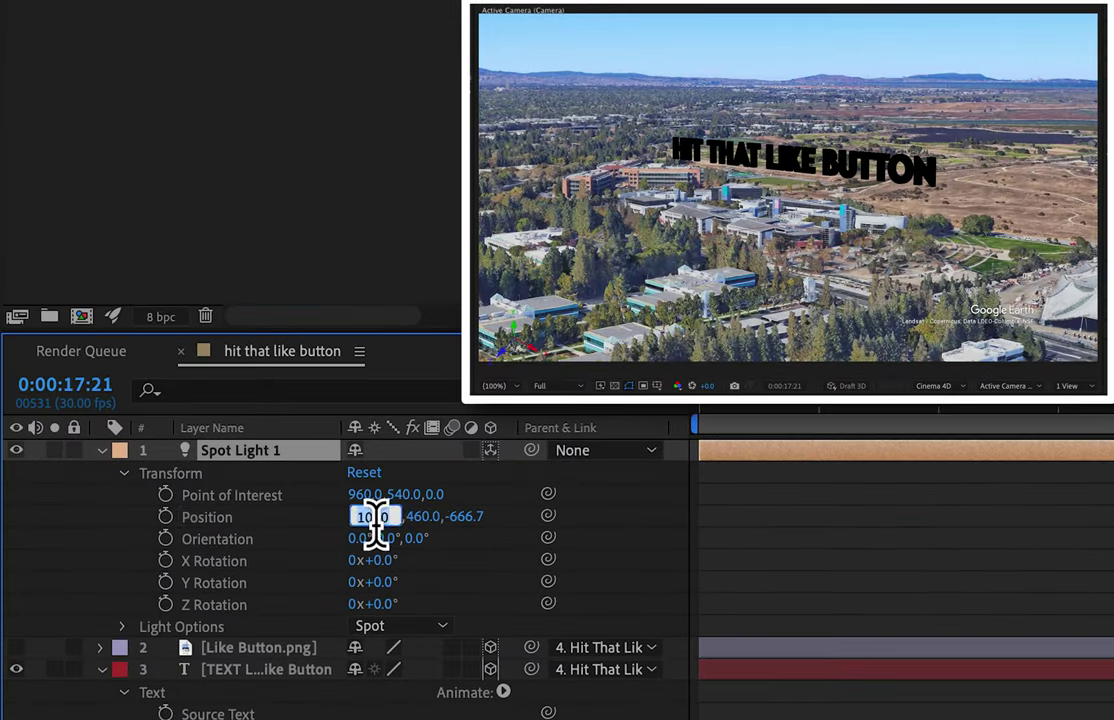
text(0)
key(Return)
text(0)
click(370, 495)
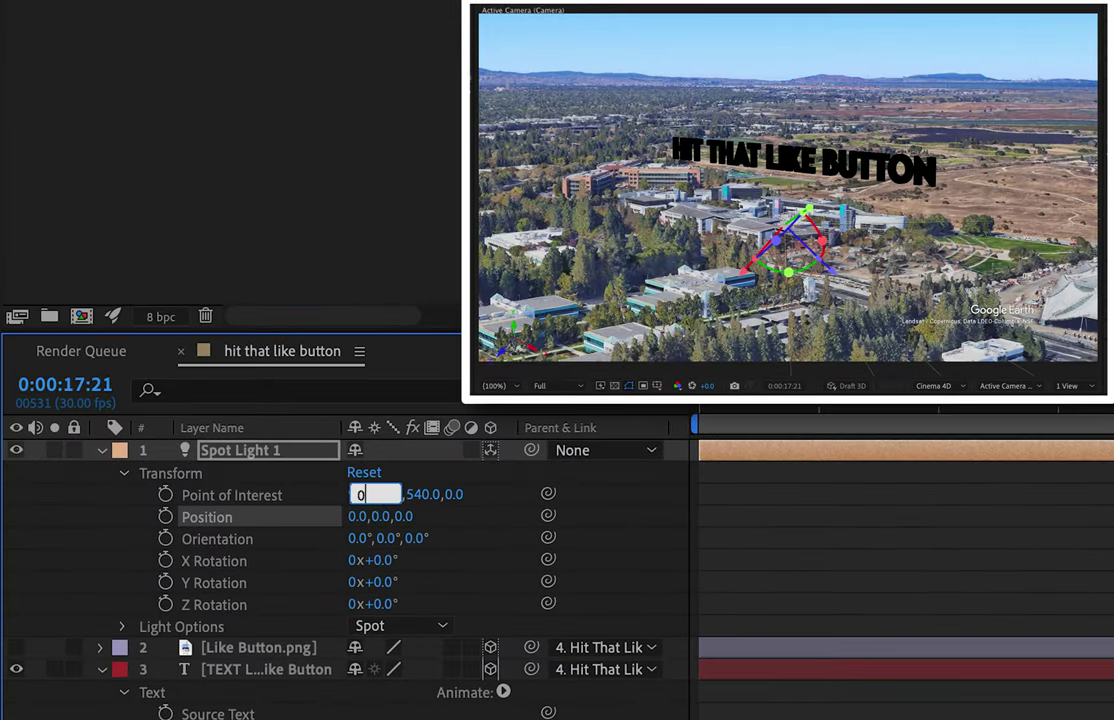
key(Return)
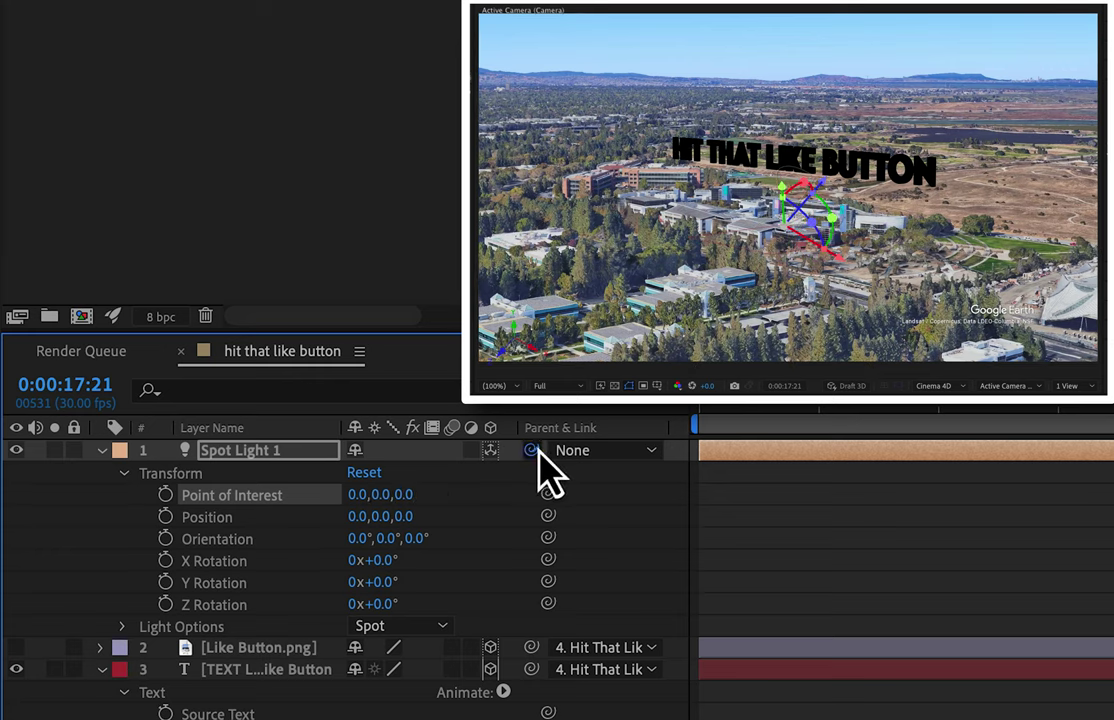
Parent Spot Light 1 to the title text layer and raise it to 0,-113.5,0
drag(533, 450, 287, 672)
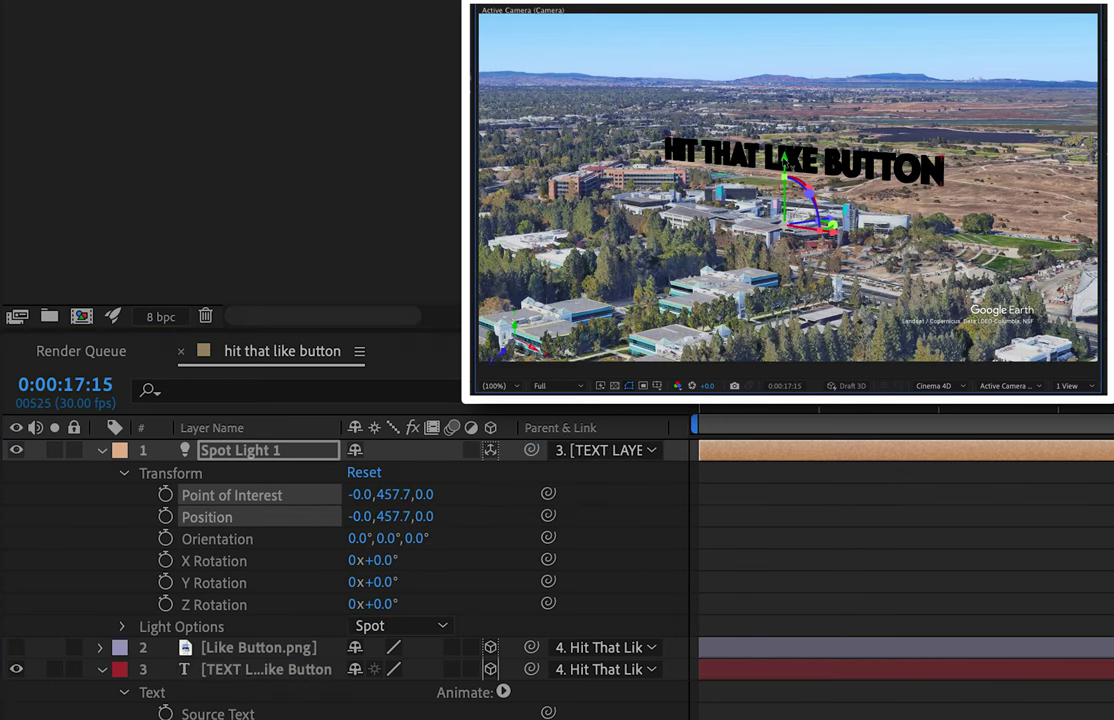
drag(775, 205, 789, 92)
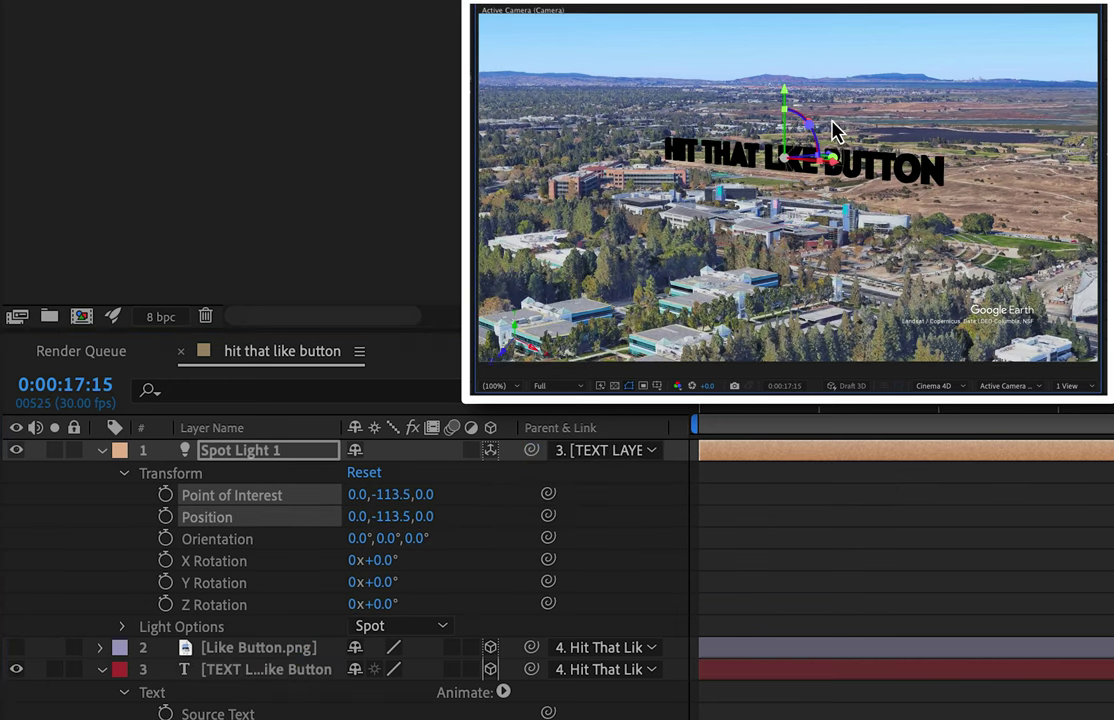
drag(1100, 412, 1110, 500)
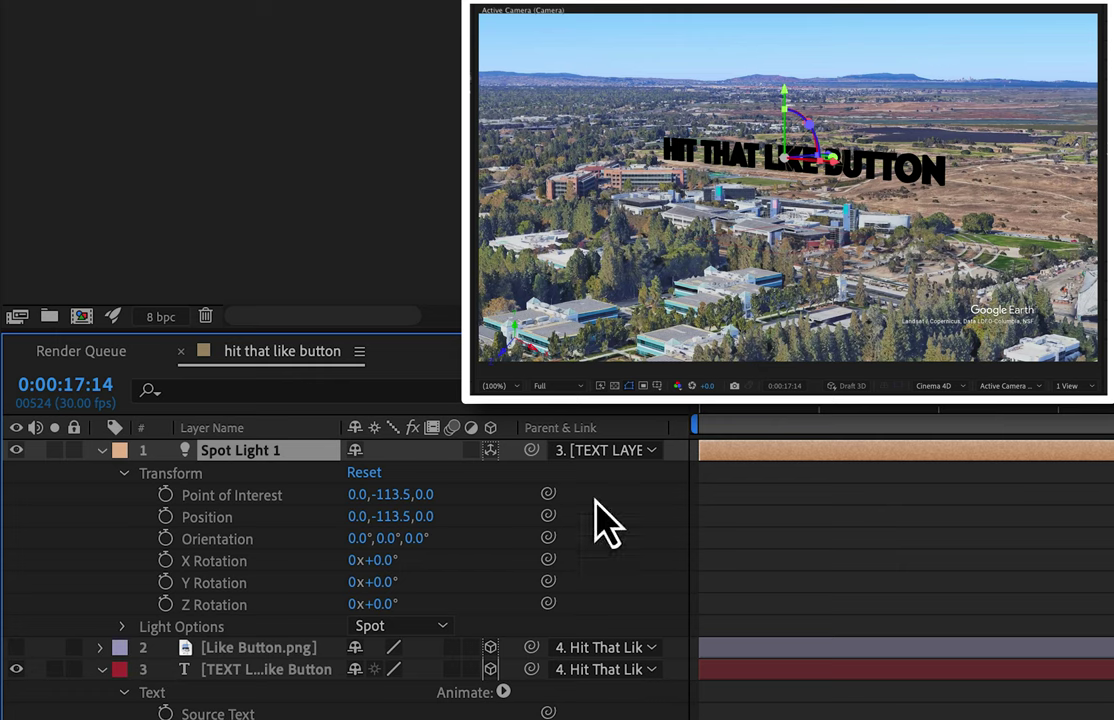
Duplicate the spot light and pull Spot Light 1 out in front of the text
key(ctrl+d)
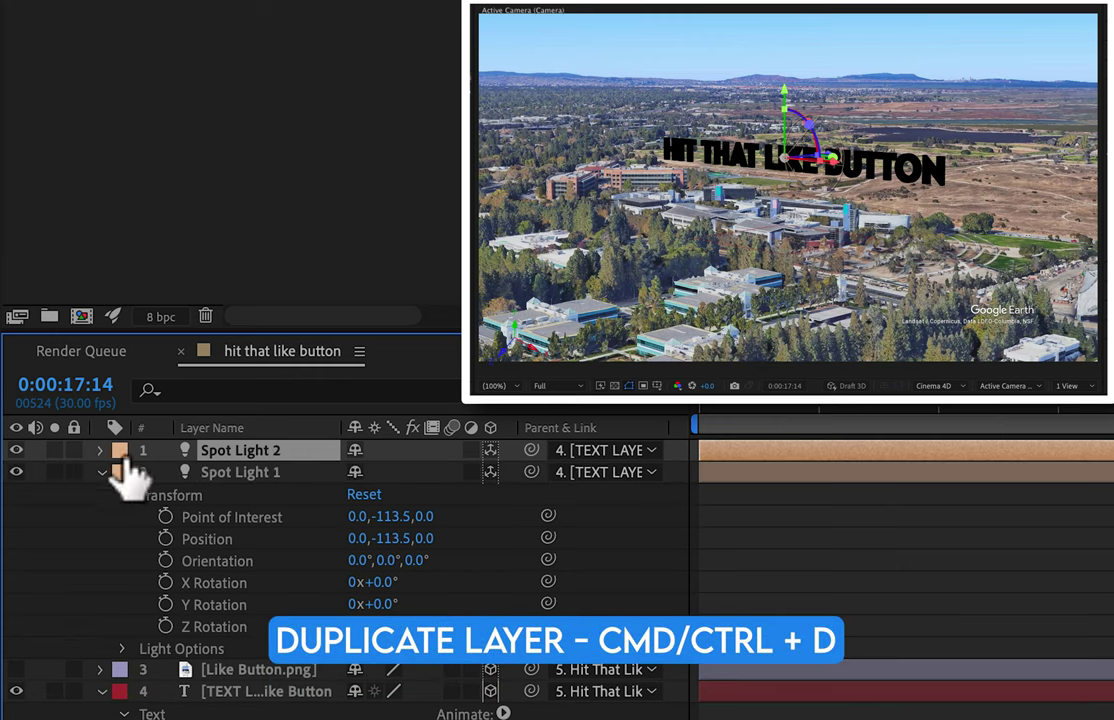
click(283, 470)
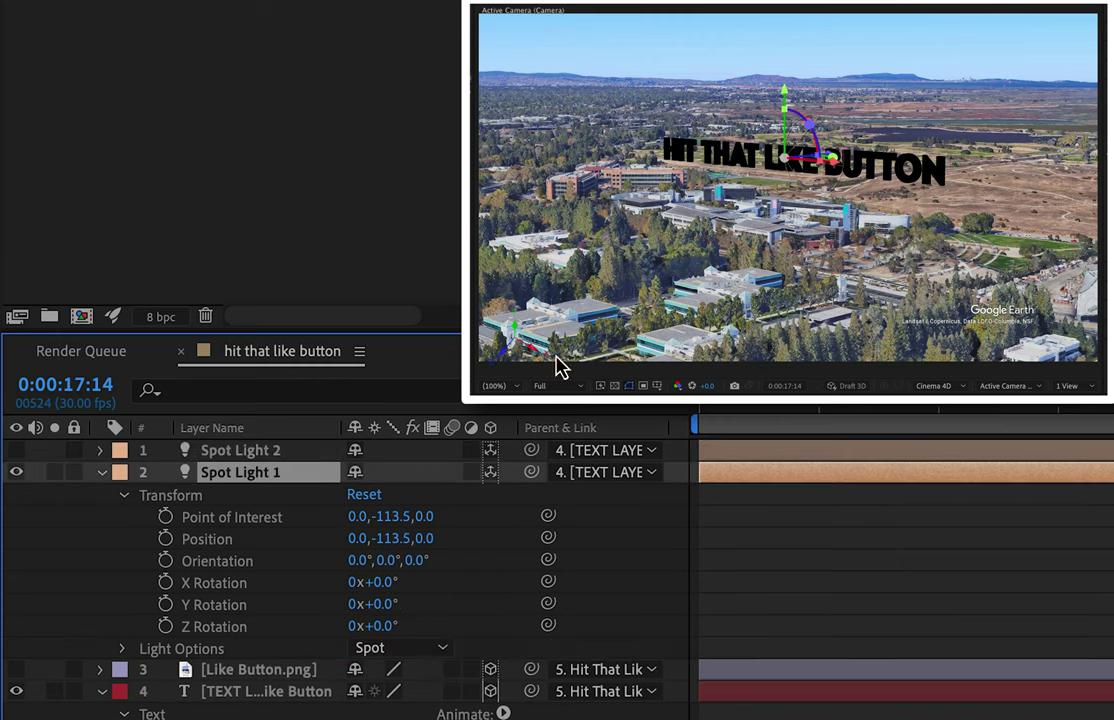
drag(826, 160, 412, 225)
At 50% view, move Spot Light 1 to 3.3,-1033.2,-4260.1, aimed at 158.1,-699.2,-3011.0
click(493, 385)
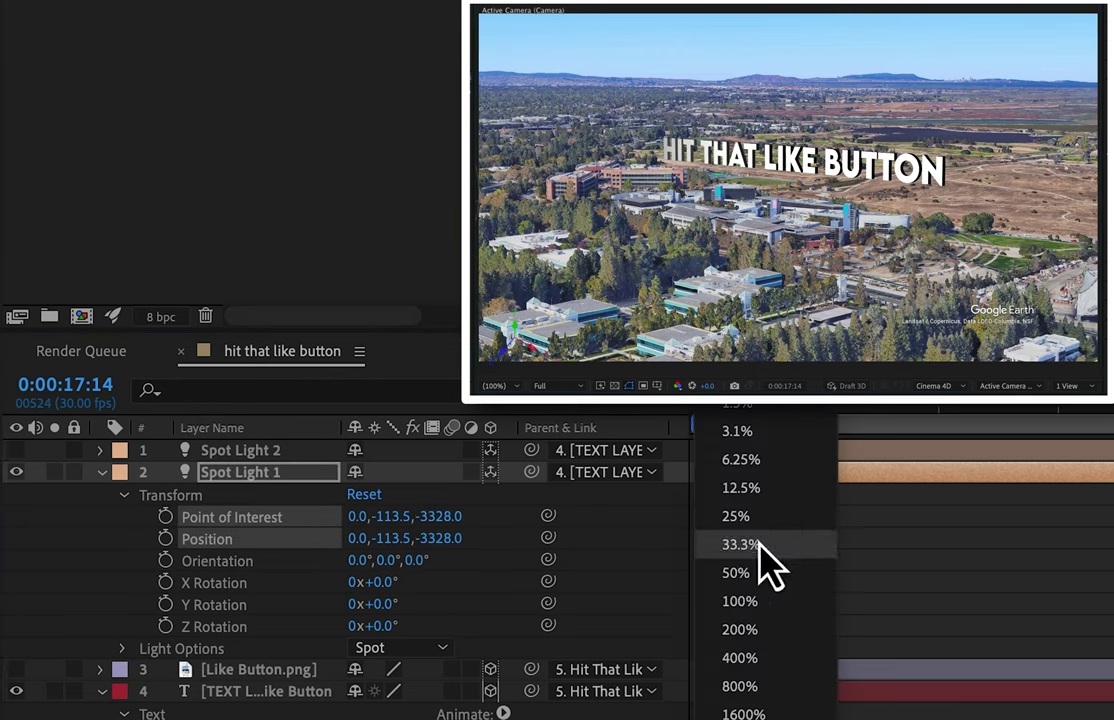
click(740, 598)
drag(630, 200, 507, 120)
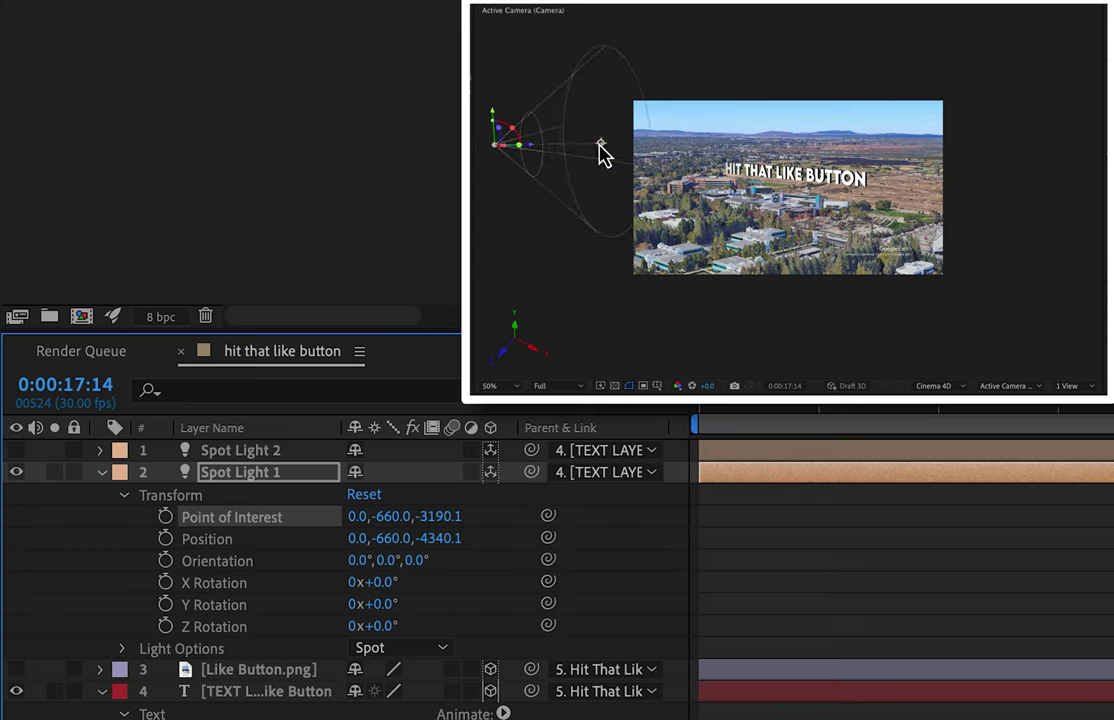
drag(600, 148, 701, 174)
key(ctrl+z)
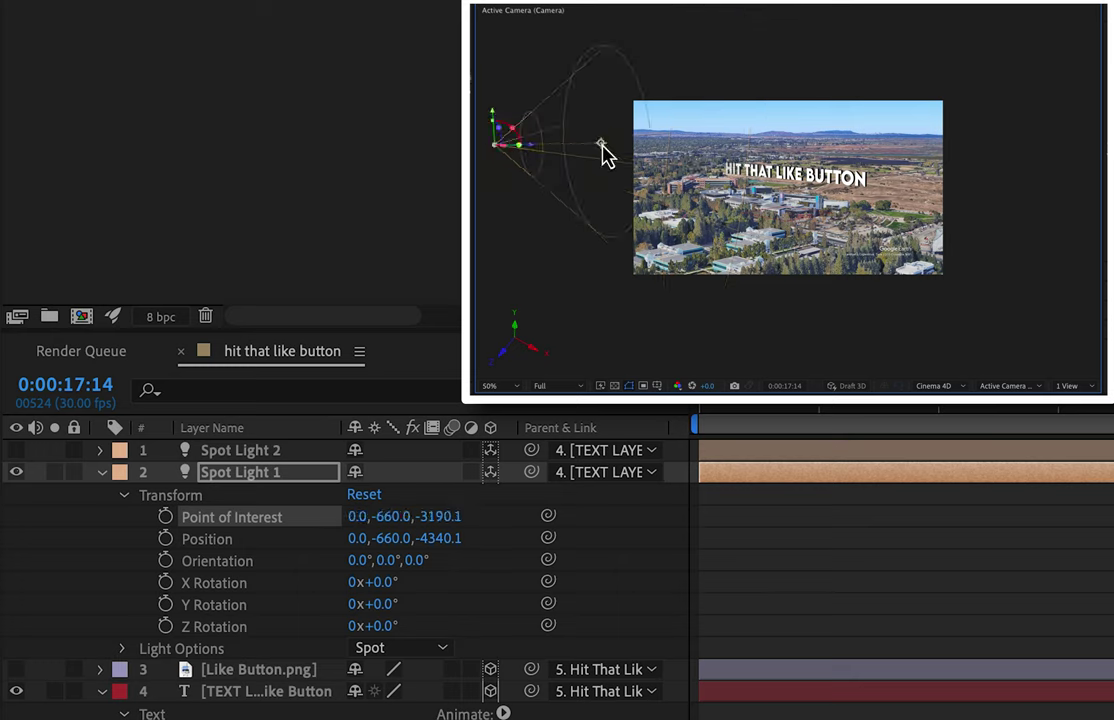
mouse_move(600, 148)
mouse_down()
mouse_move(597, 167)
mouse_move(532, 152)
mouse_move(550, 109)
mouse_move(512, 128)
mouse_move(621, 148)
mouse_up()
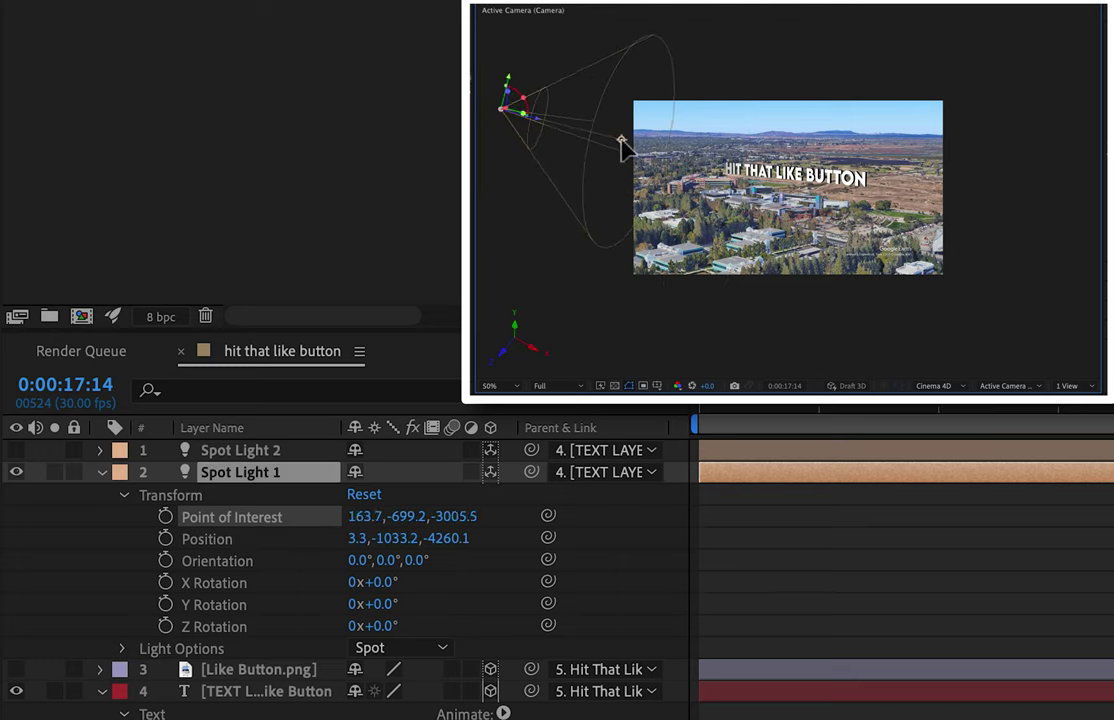
click(90, 478)
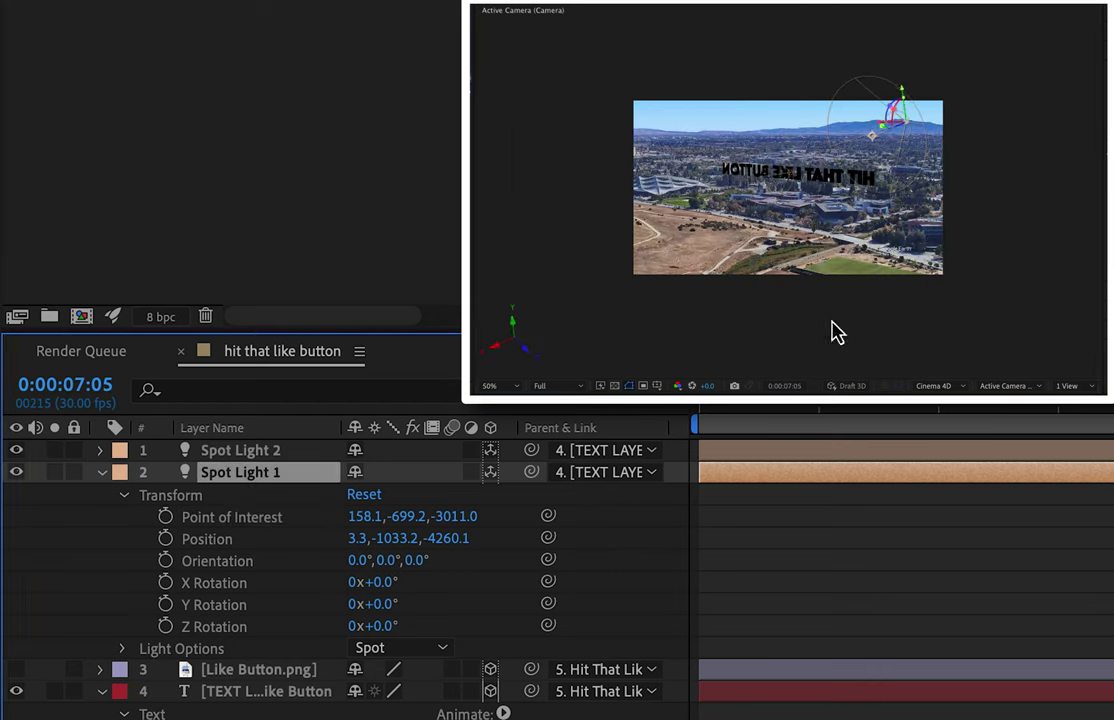
Move Spot Light 2 back in depth to 0,-1148.2,5733.1
click(100, 454)
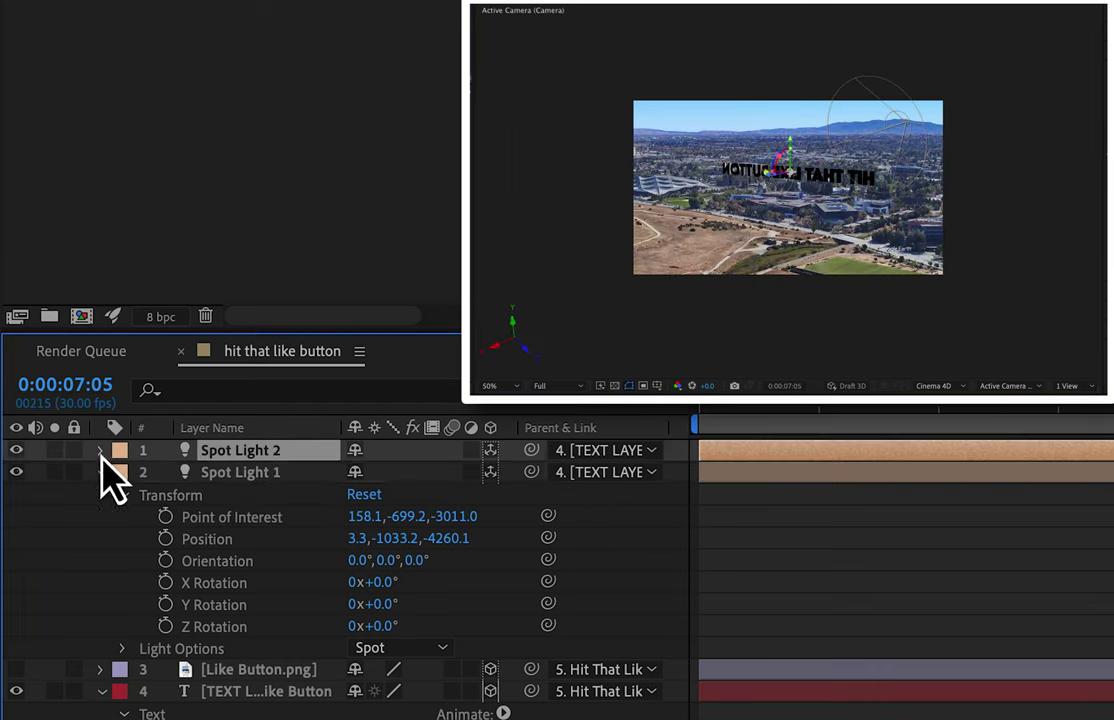
click(101, 450)
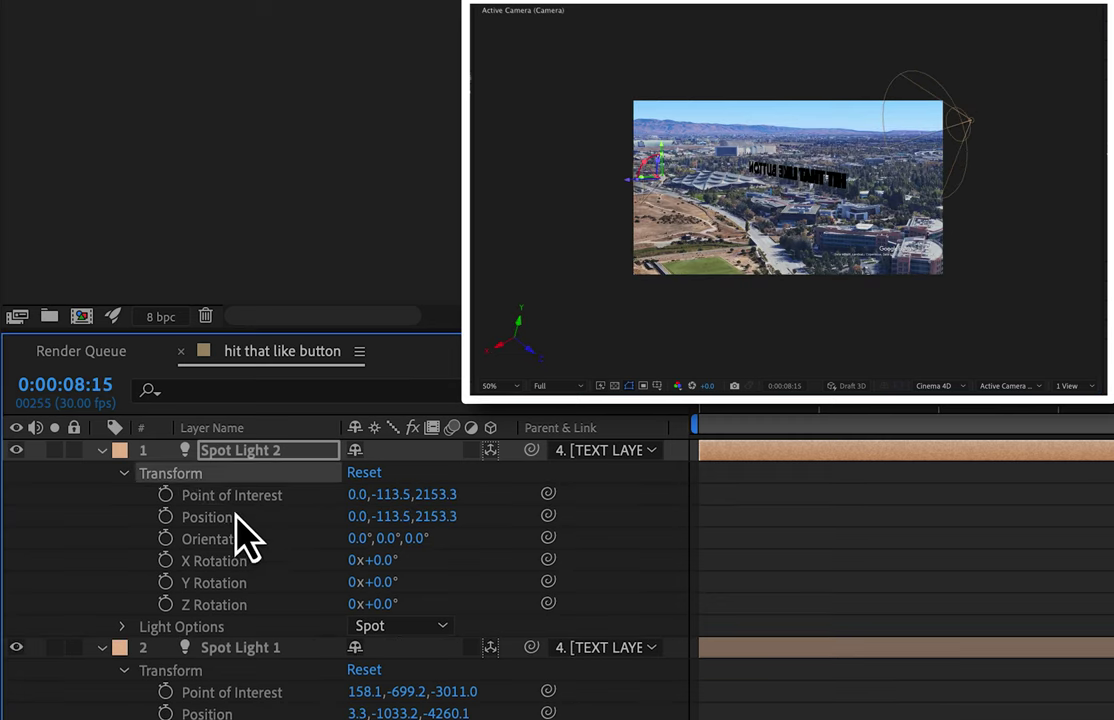
drag(445, 496, 402, 504)
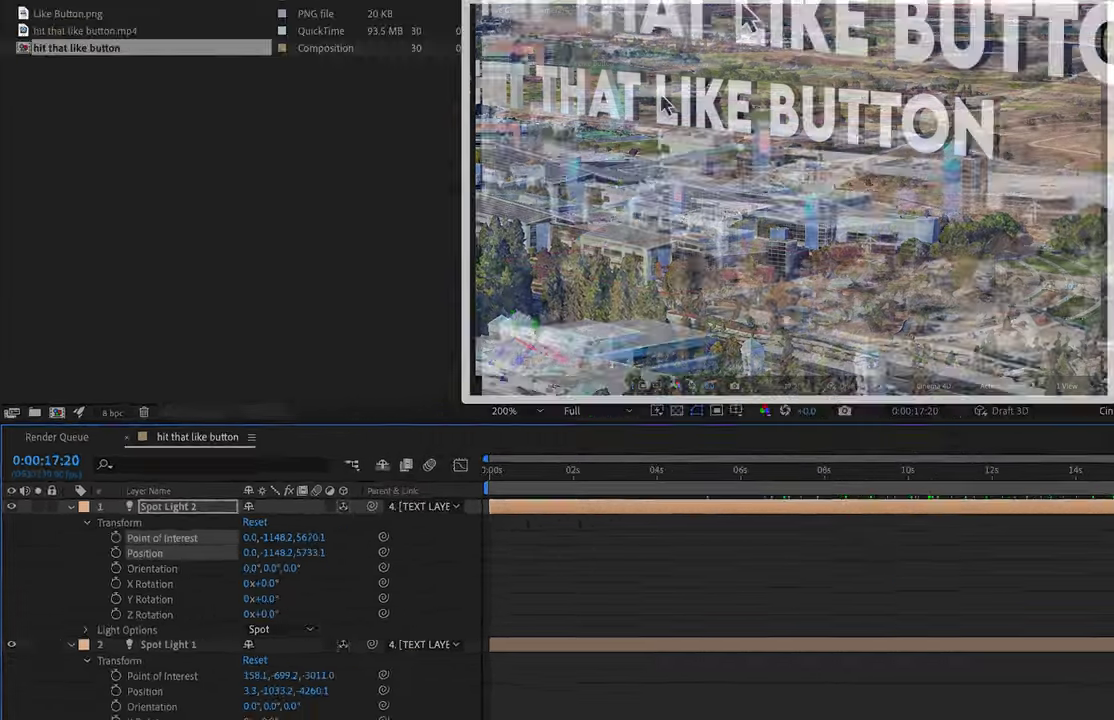
Create a new Ambient light with 20% intensity
right_click(306, 556)
mouse_move(385, 549)
click(507, 588)
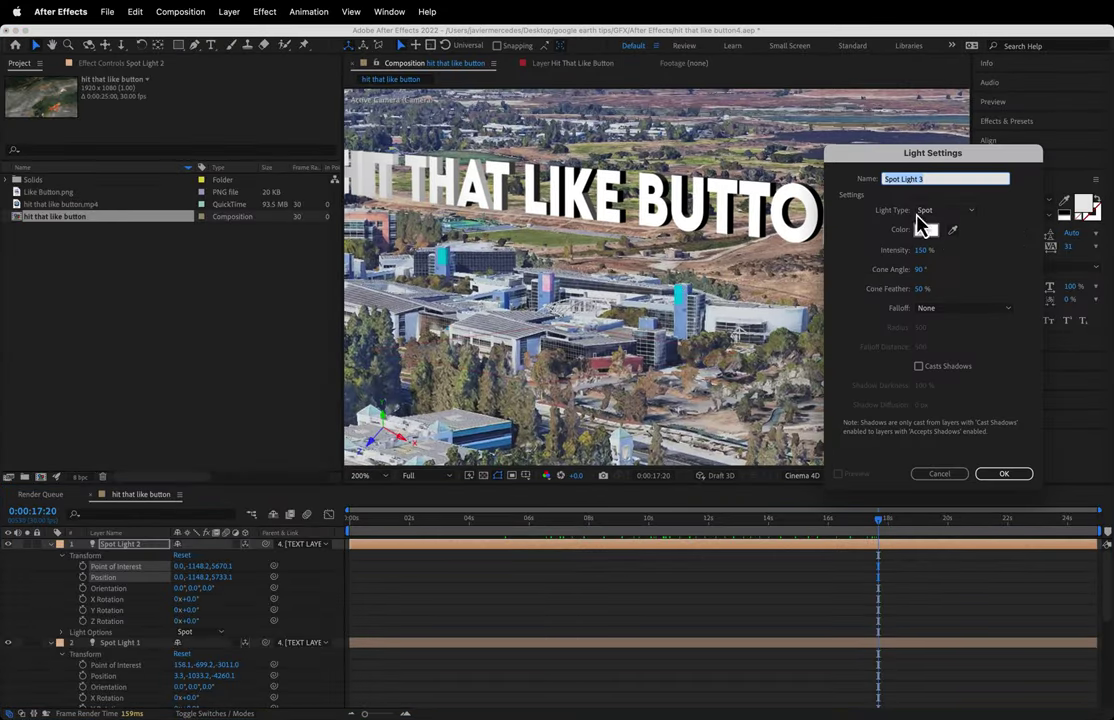
click(945, 210)
click(945, 240)
click(922, 250)
text(20)
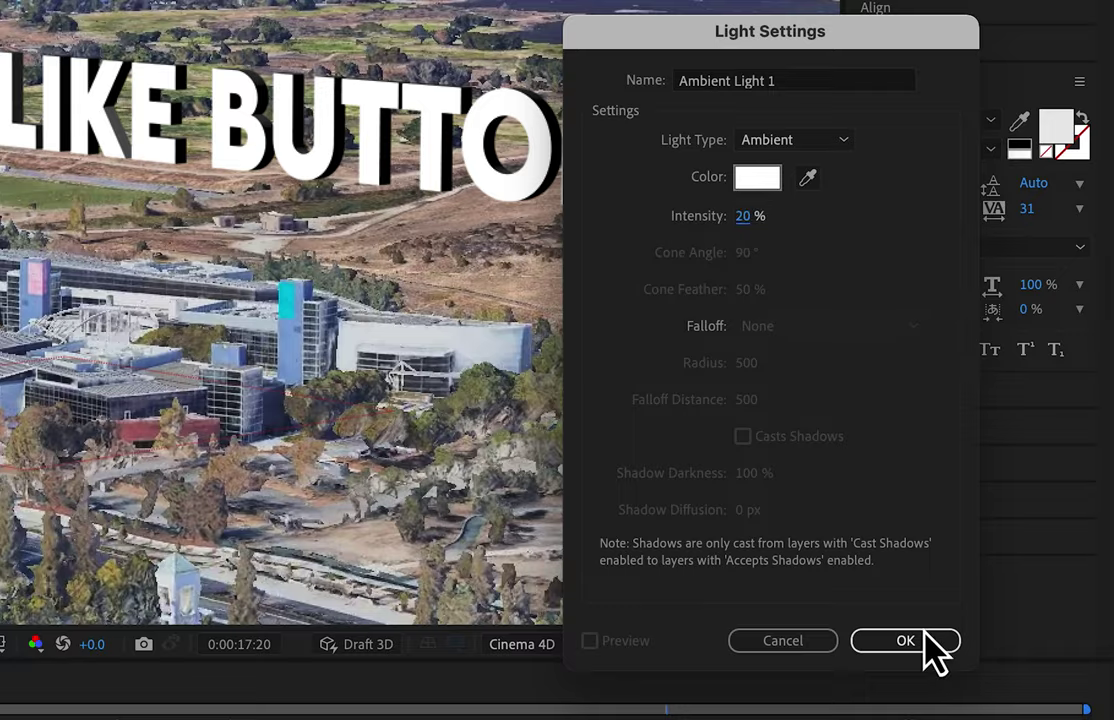
click(925, 638)
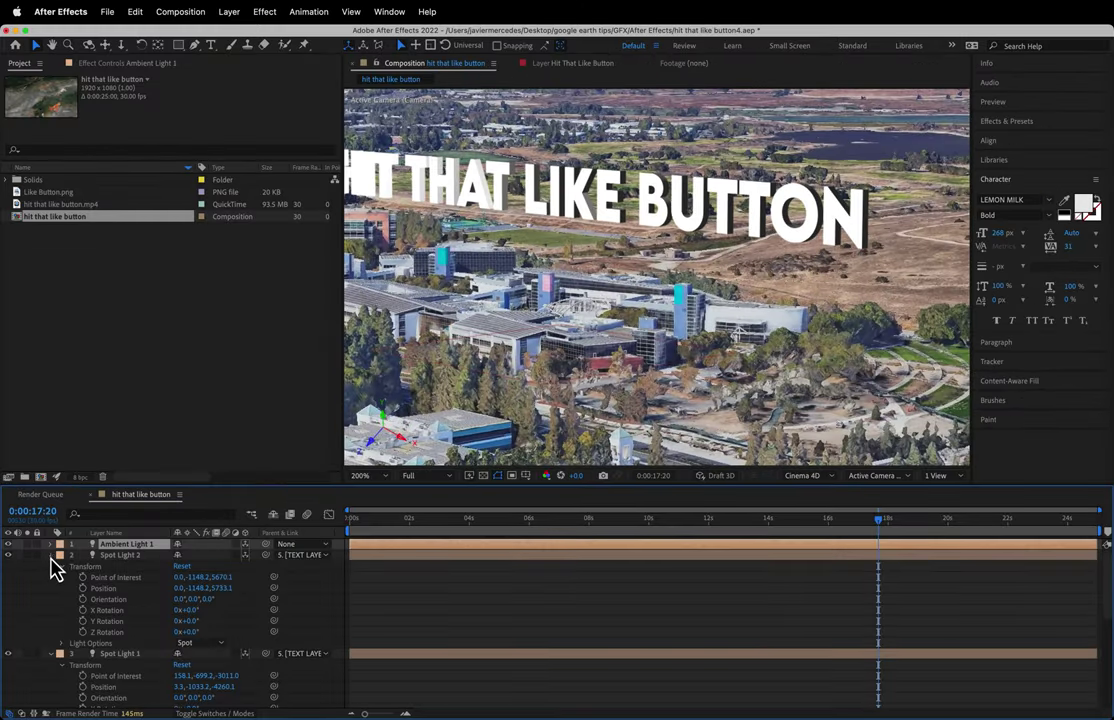
Collapse both spot lights' properties and recheck Ambient Light 1's settings
click(50, 556)
click(51, 566)
double_click(117, 545)
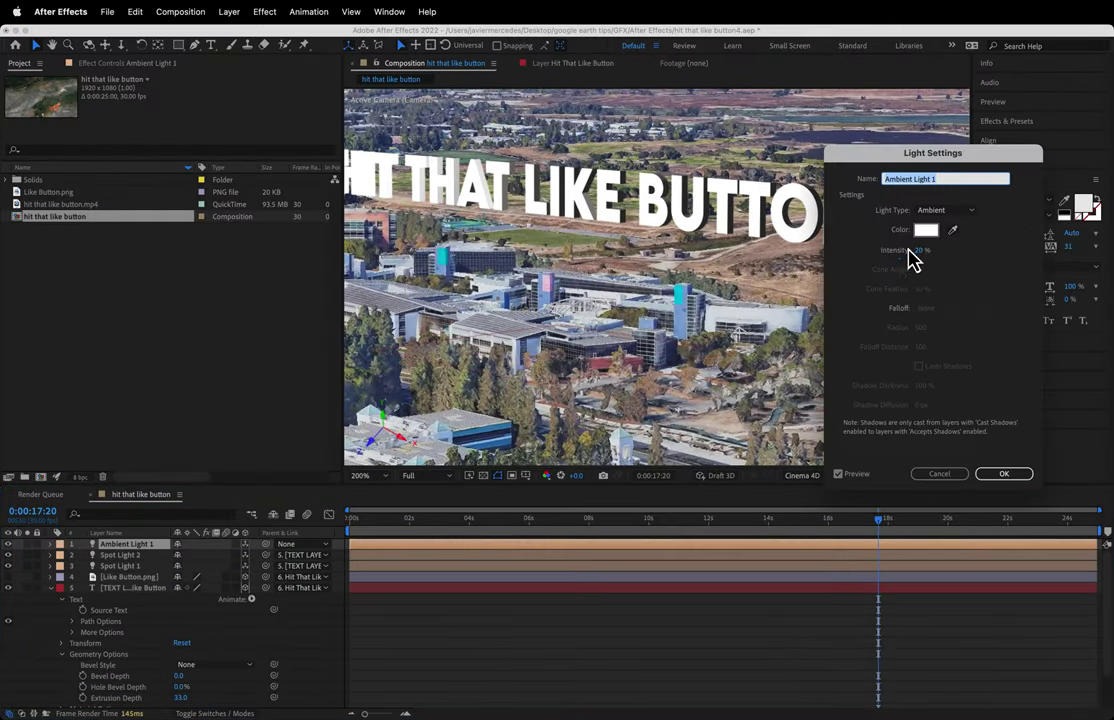
click(950, 472)
click(770, 520)
Give the title an Angular bevel with Bevel Depth 10 and adjusted Hole Bevel Depth
drag(770, 533, 699, 530)
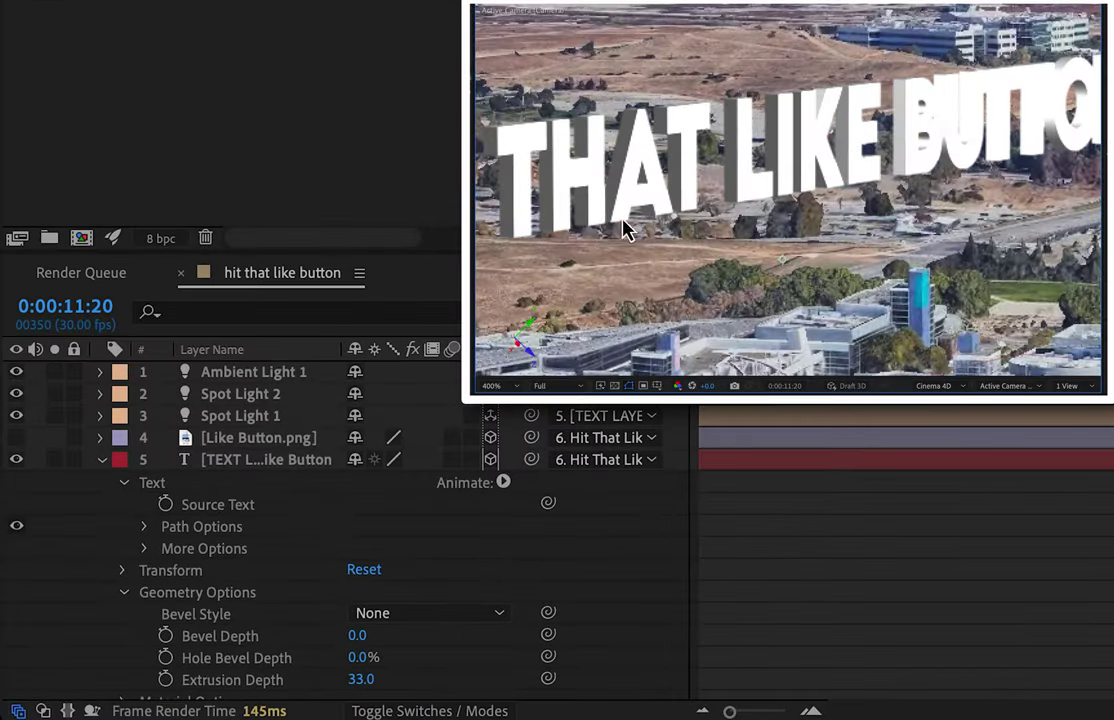
click(311, 462)
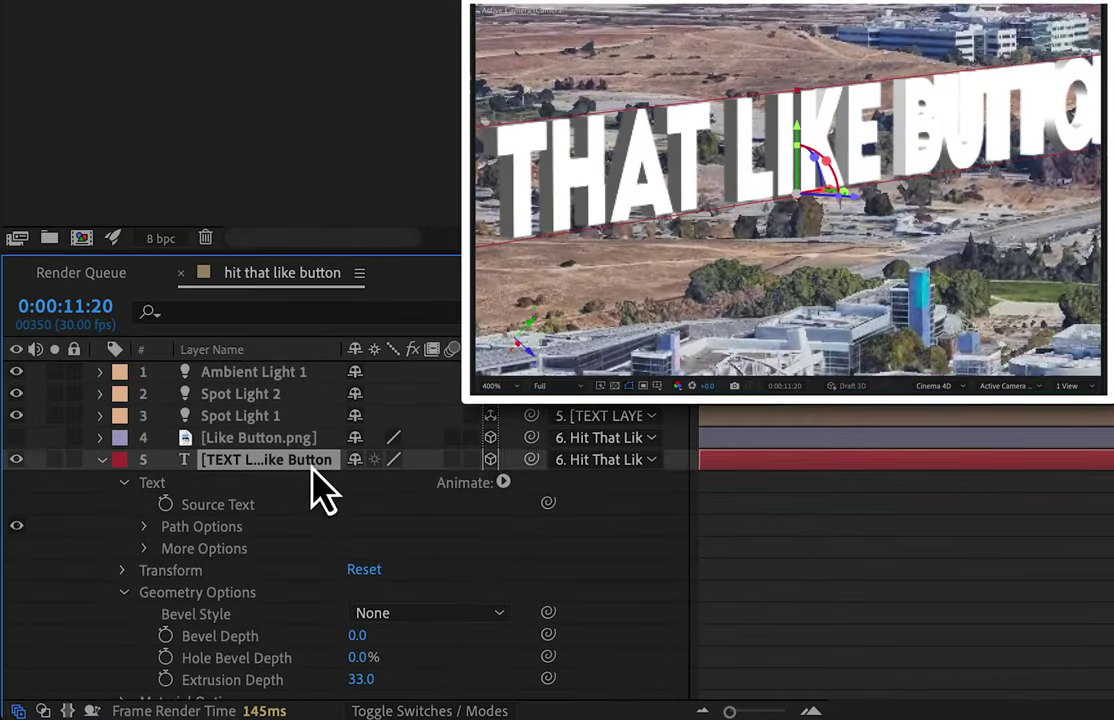
scroll(512, 598, down, 3)
click(389, 551)
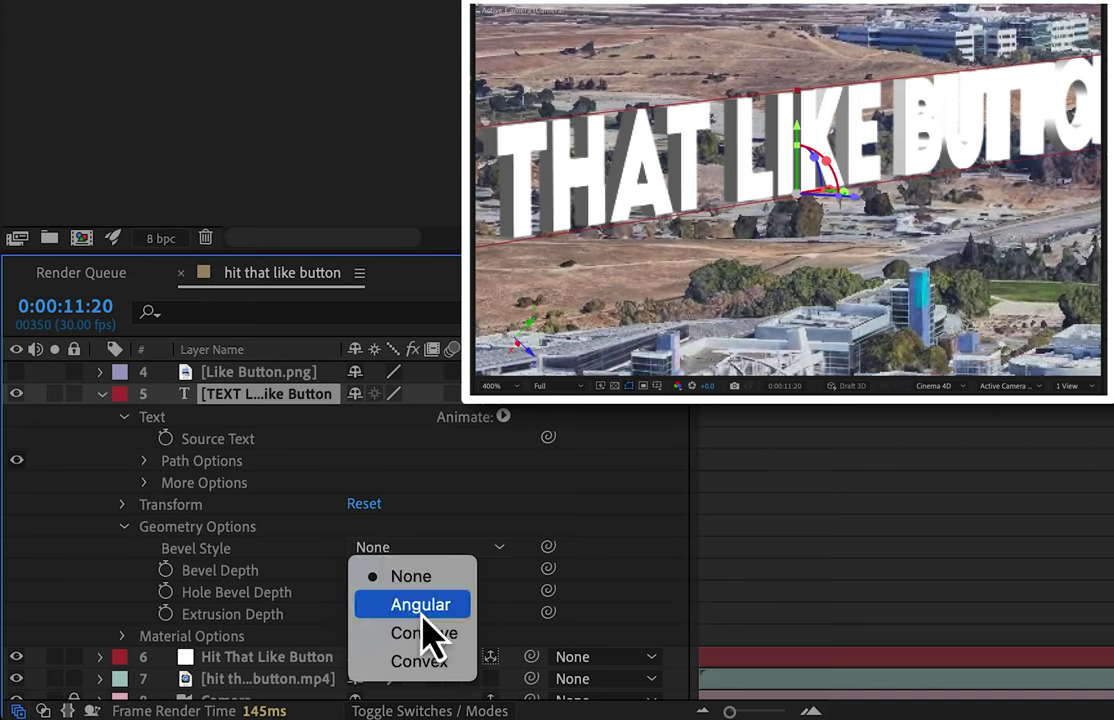
click(422, 612)
drag(357, 572, 478, 593)
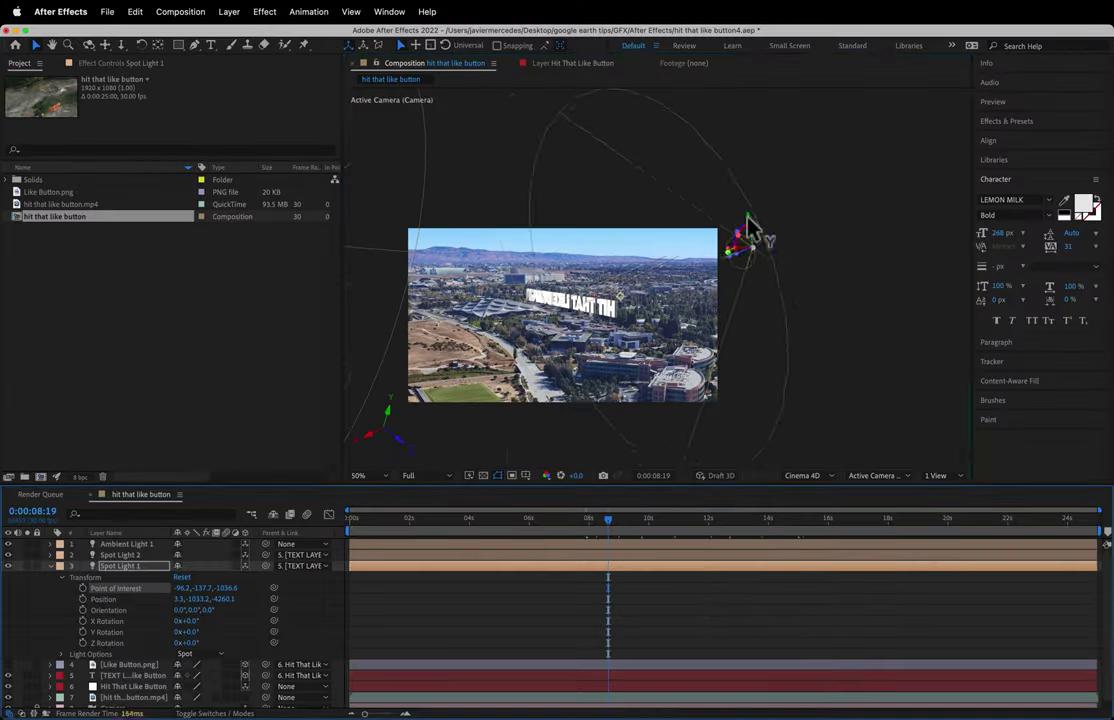
Widen the title's letter tracking and preview the camera move past it
drag(838, 519, 590, 527)
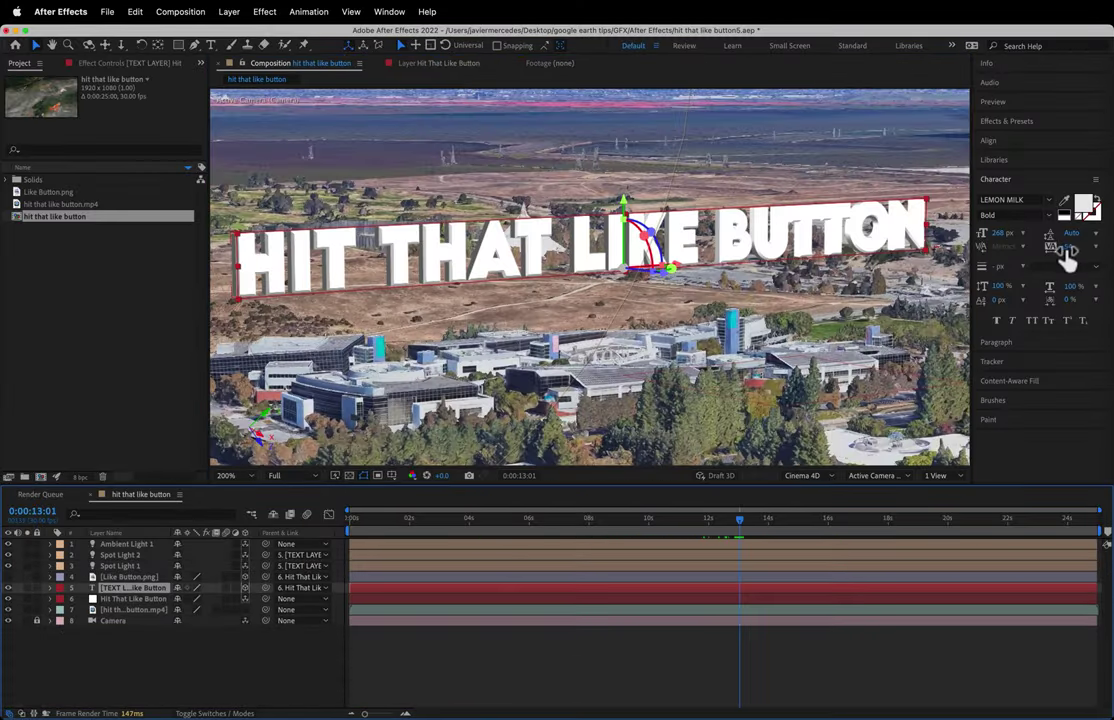
drag(1062, 250, 1098, 253)
drag(739, 527, 763, 526)
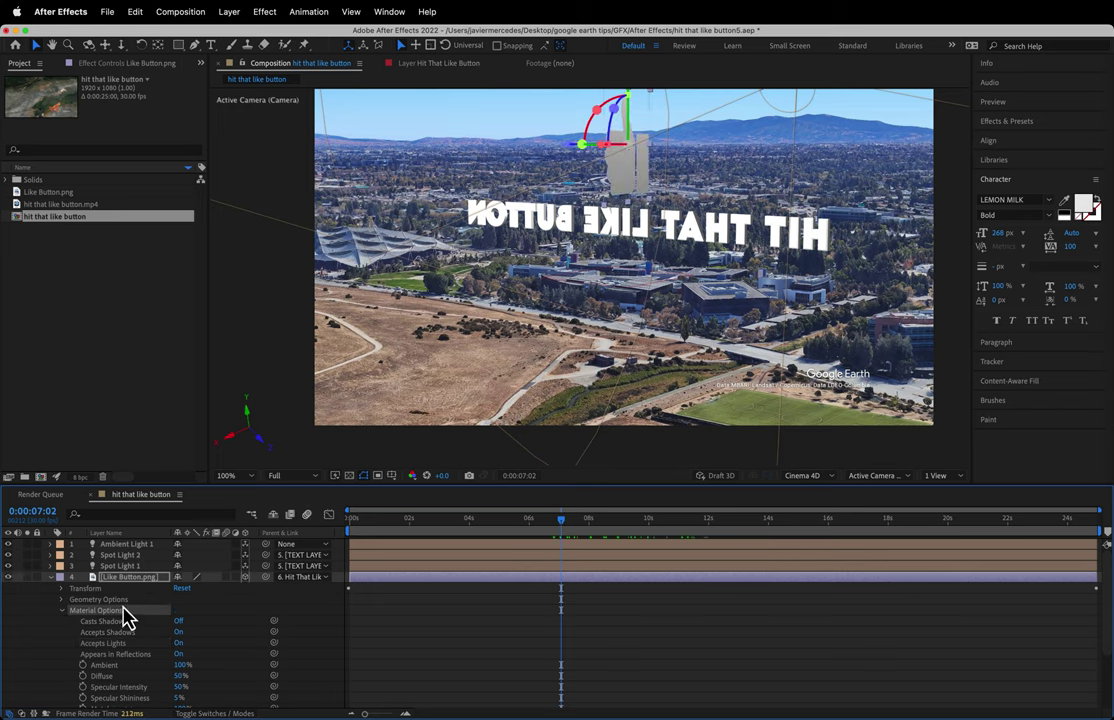
Turn Accepts Lights off for Like Button.png and check its Curvature and Segments geometry settings
scroll(195, 625, down, 1)
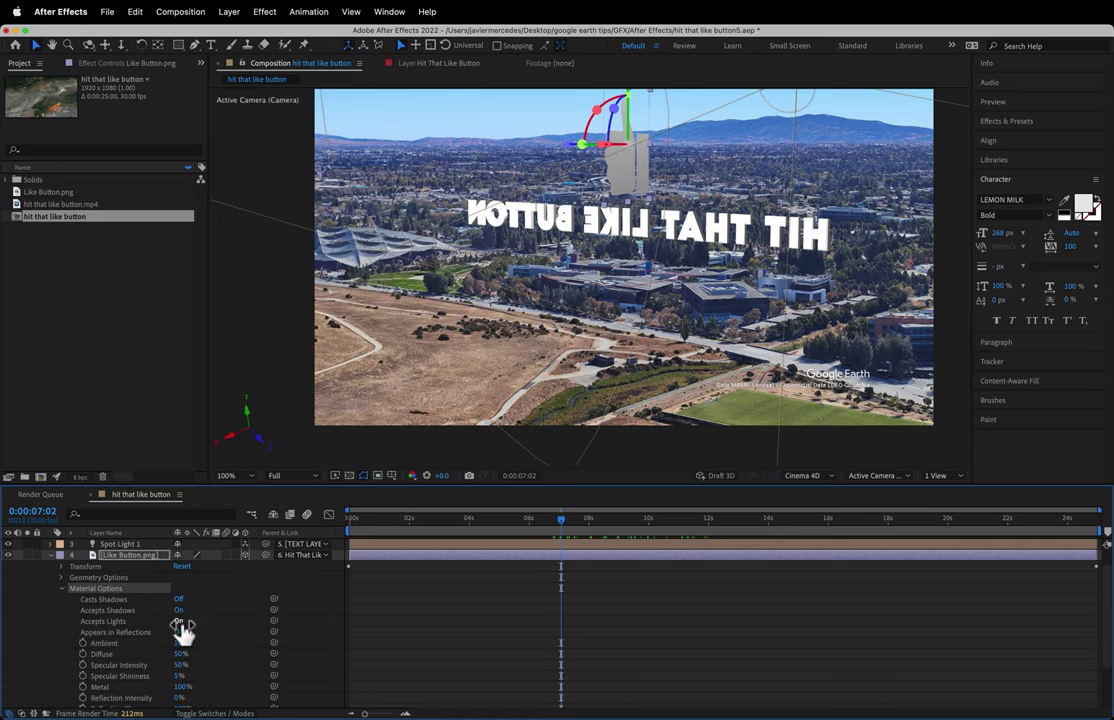
drag(561, 520, 617, 544)
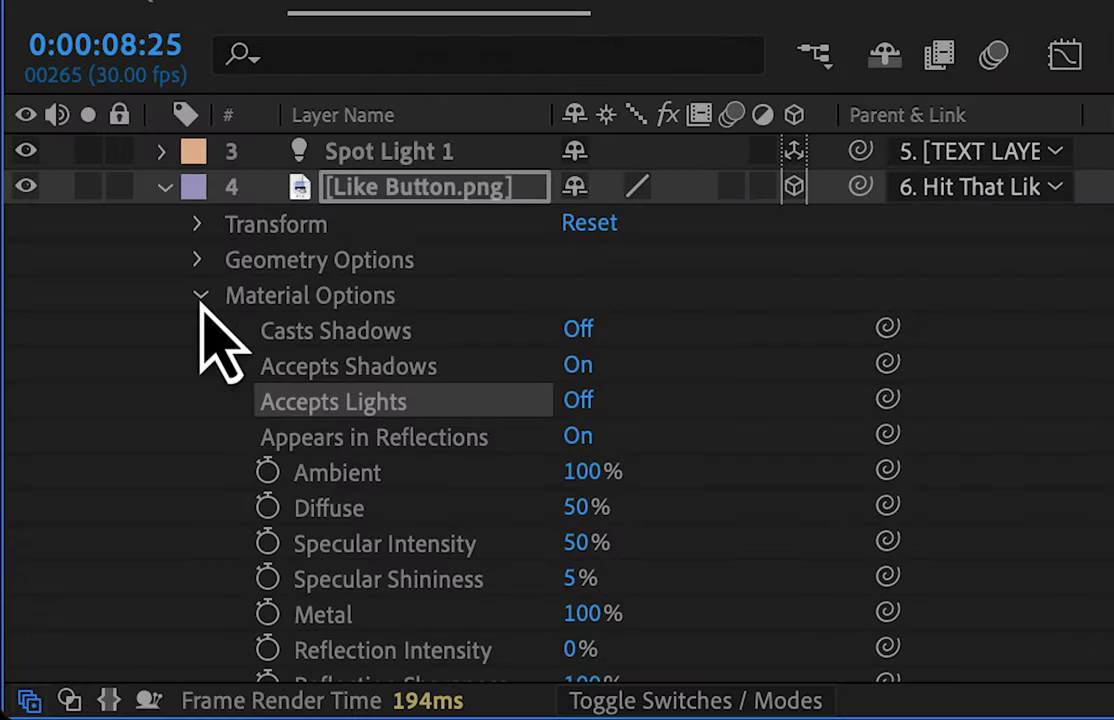
click(89, 531)
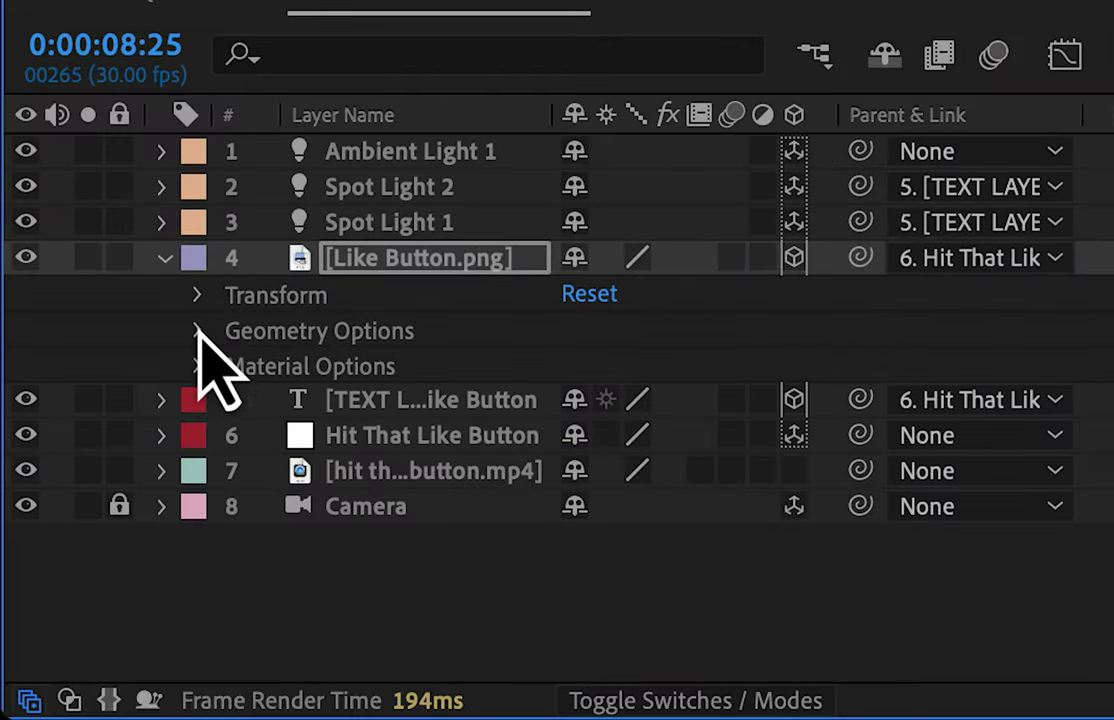
click(198, 331)
click(368, 336)
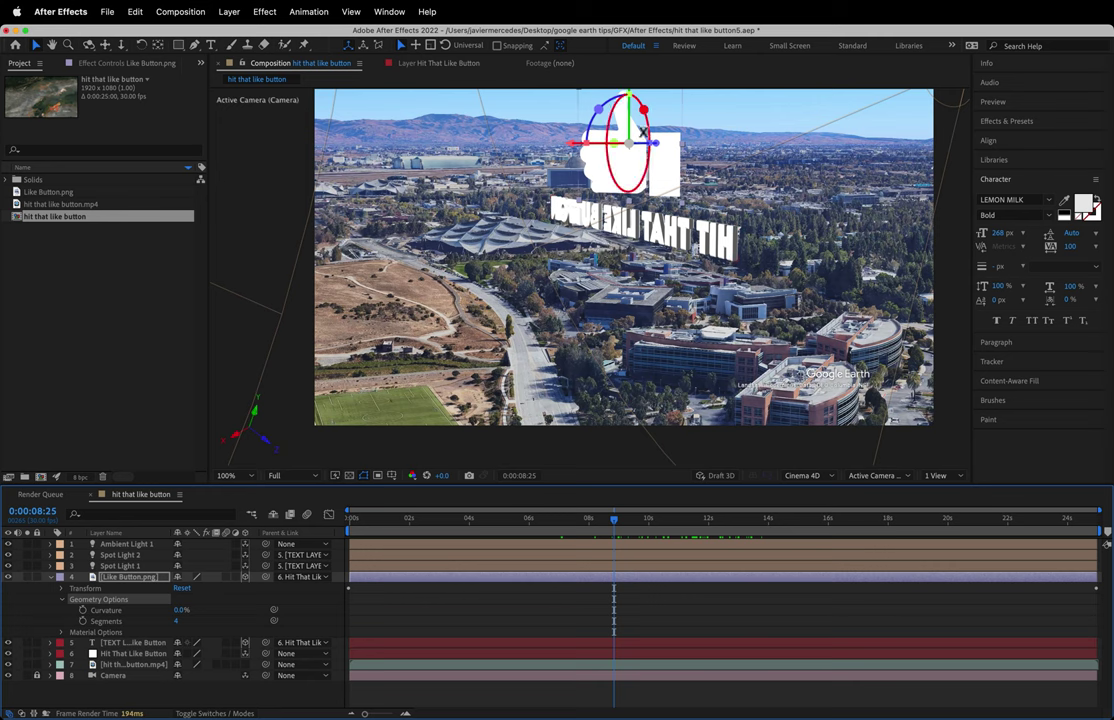
drag(614, 530, 692, 530)
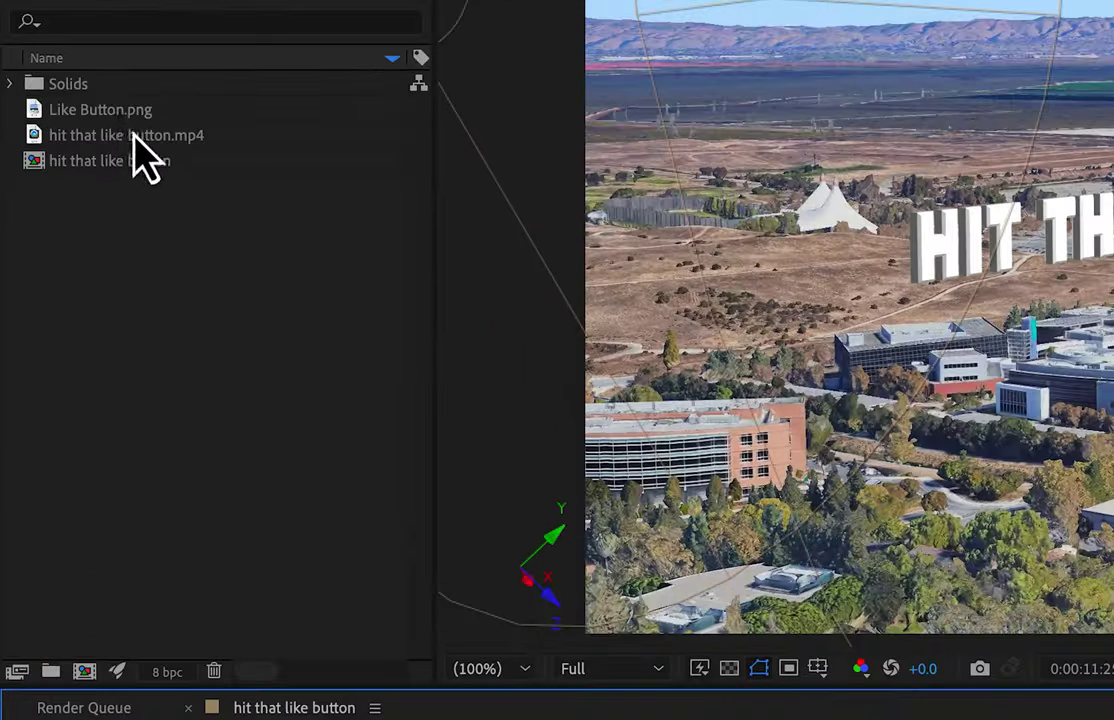
Make a composition from Like Button.png and auto-trace the thumbs-up image into masks
drag(56, 192, 57, 281)
drag(118, 300, 84, 670)
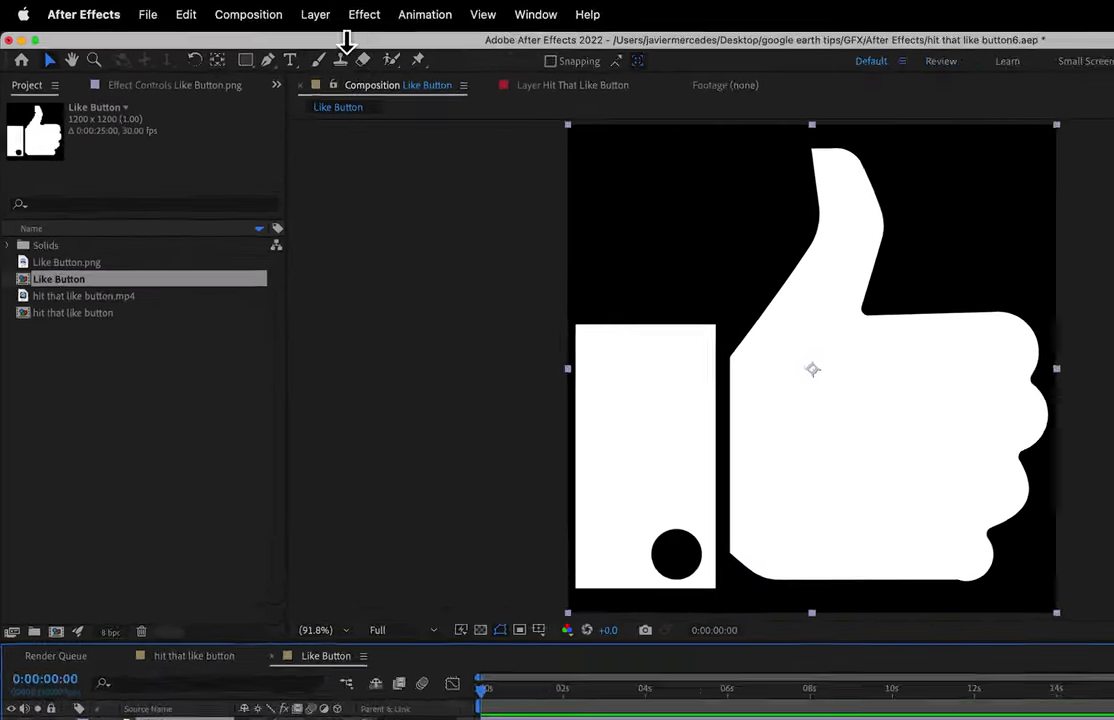
click(229, 11)
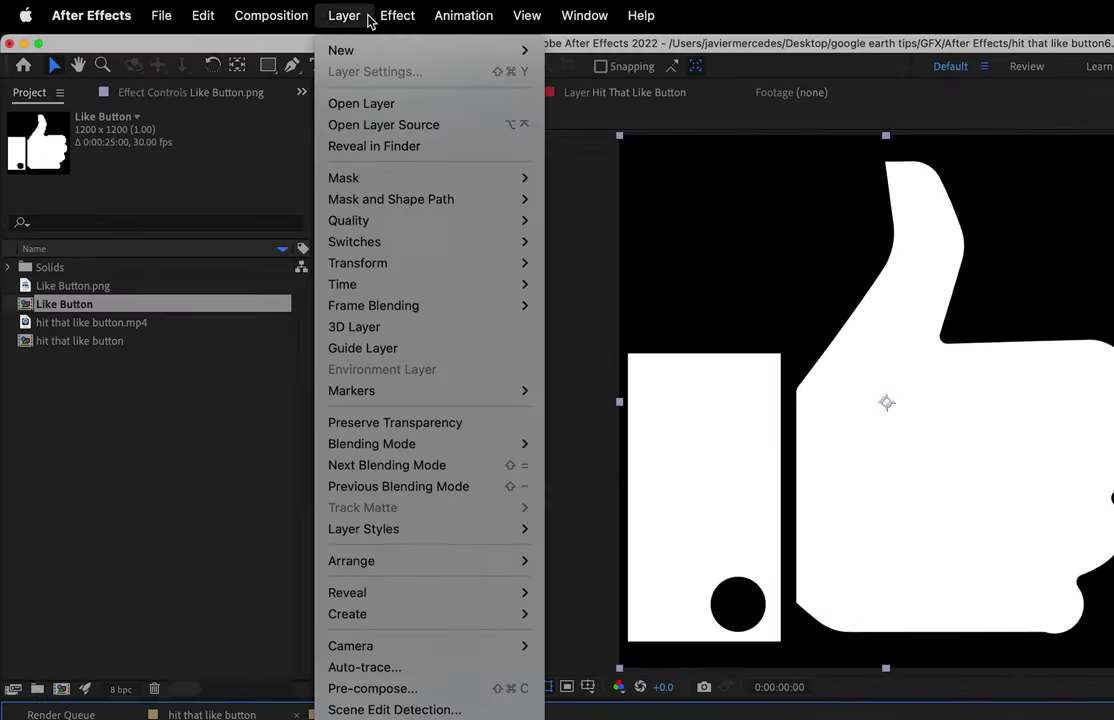
click(456, 667)
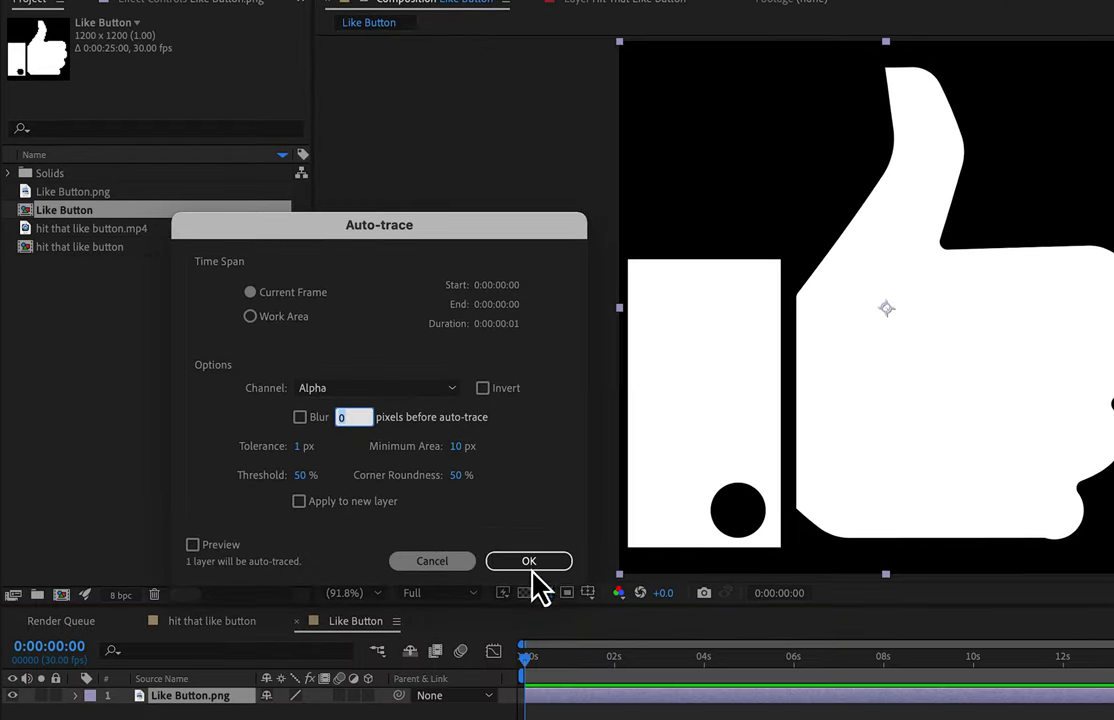
click(530, 566)
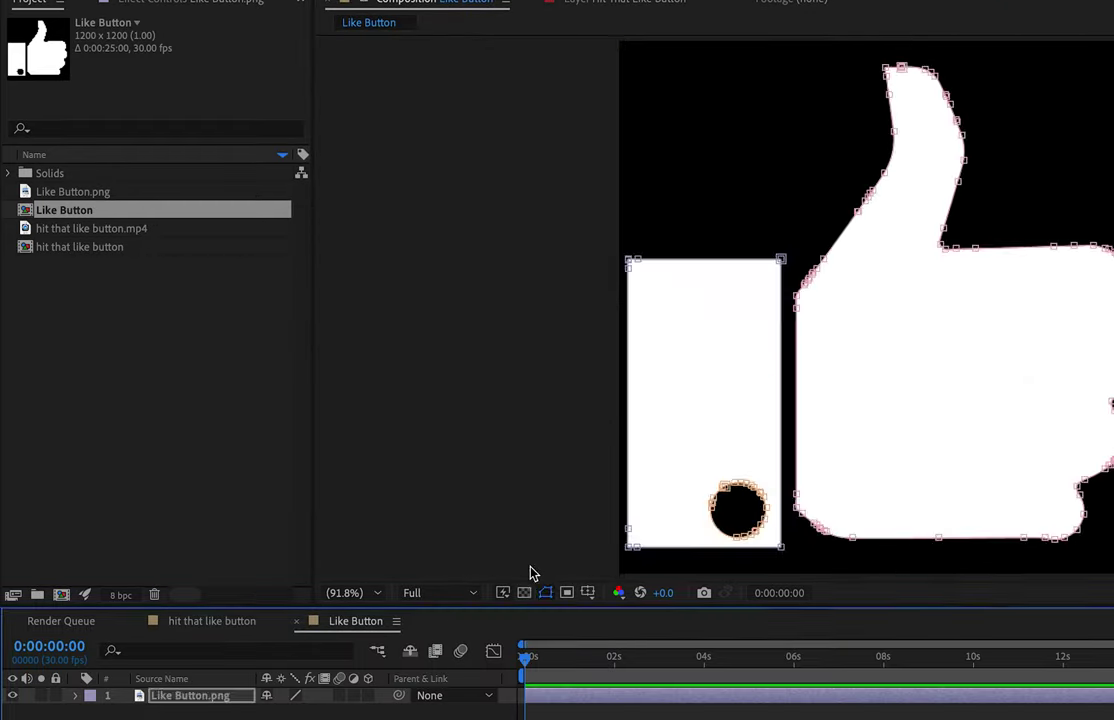
key(u)
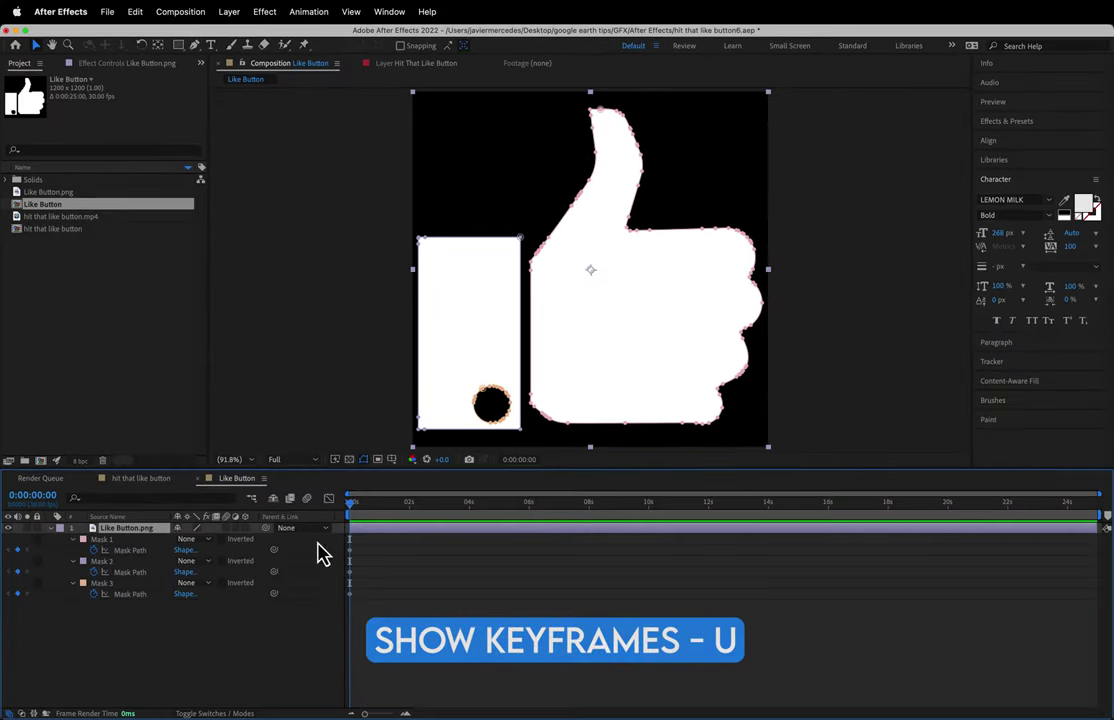
key(space)
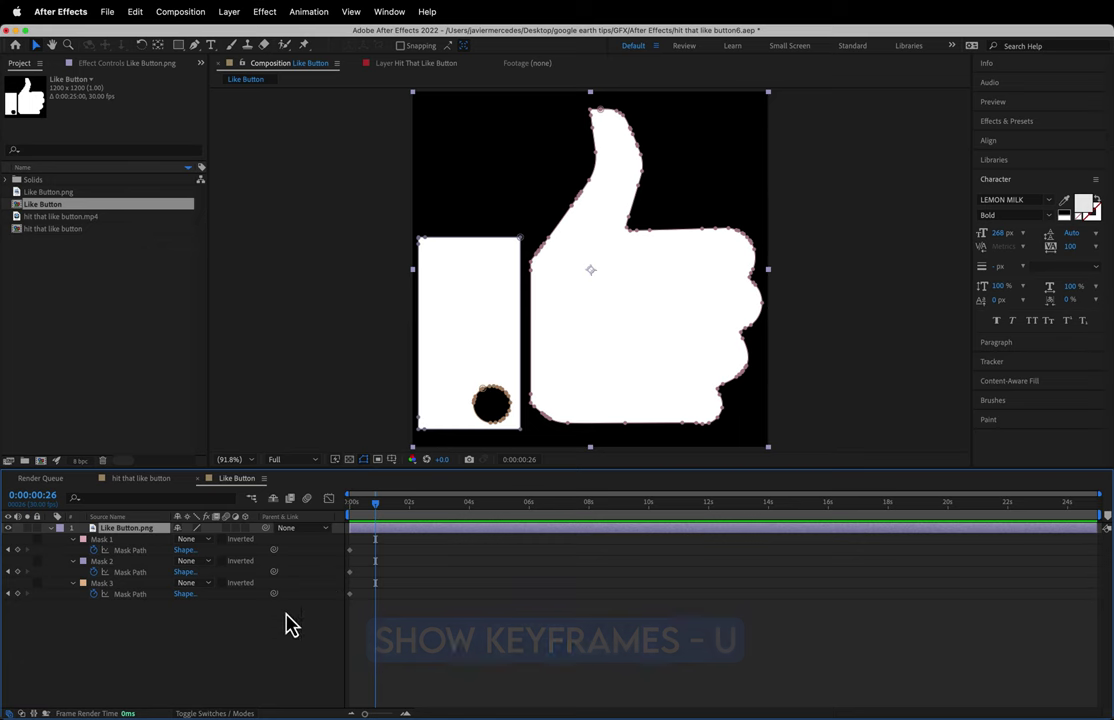
Add a new shape layer containing three empty paths
right_click(268, 612)
mouse_move(340, 550)
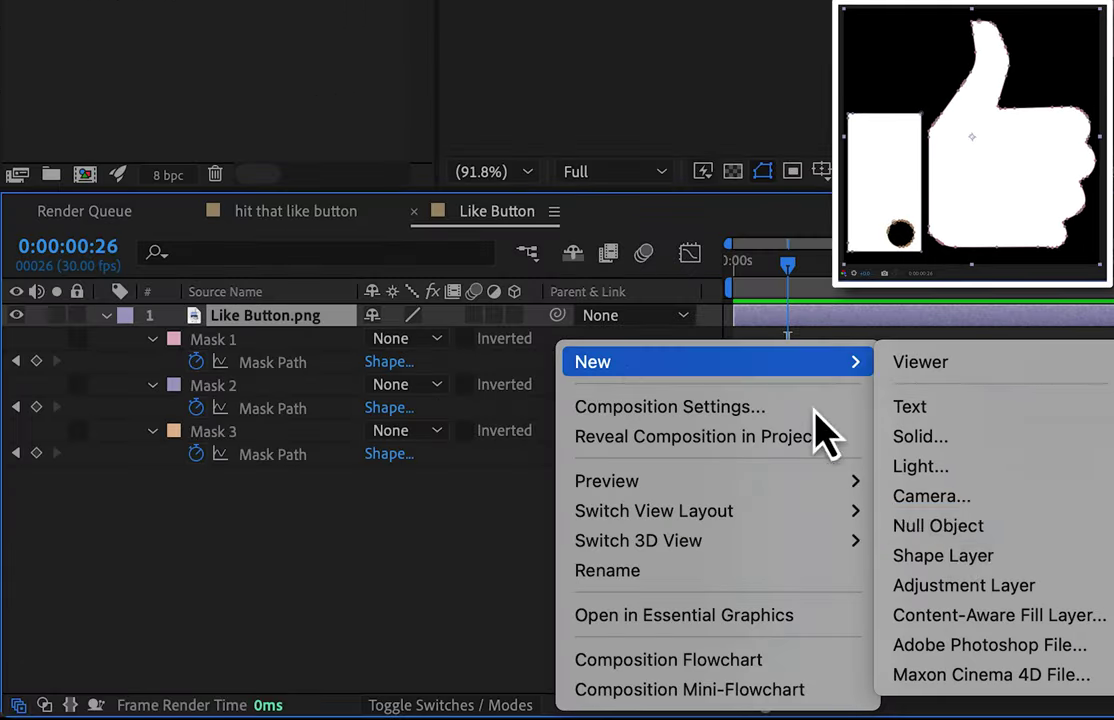
click(1010, 562)
click(105, 316)
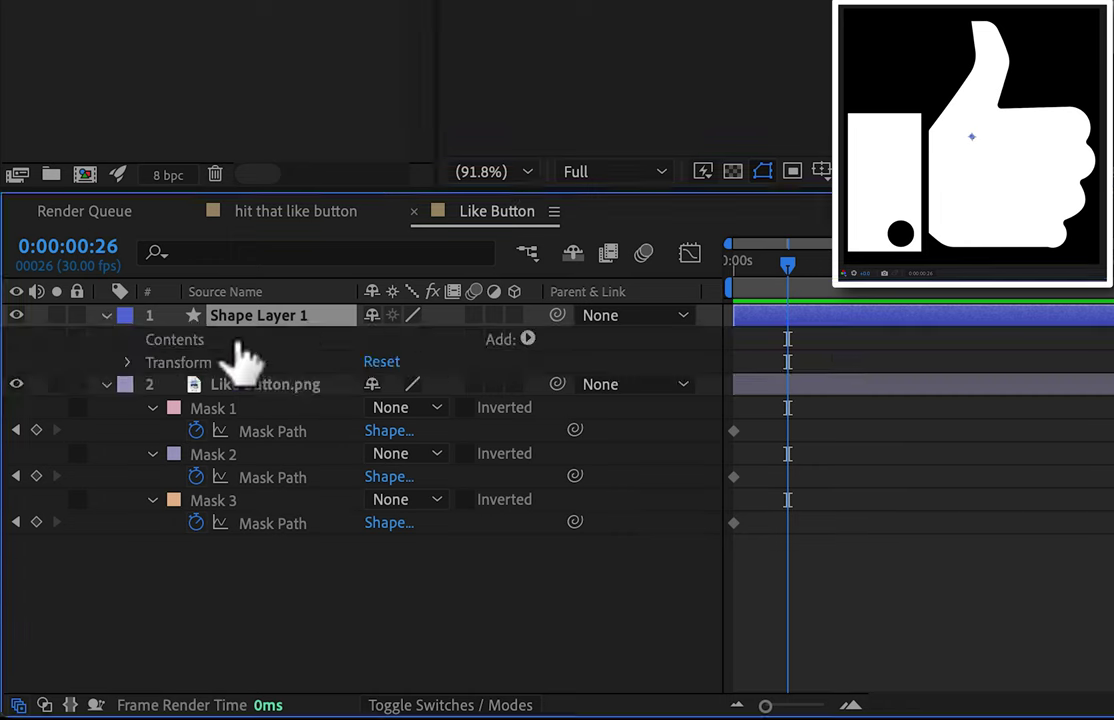
click(526, 339)
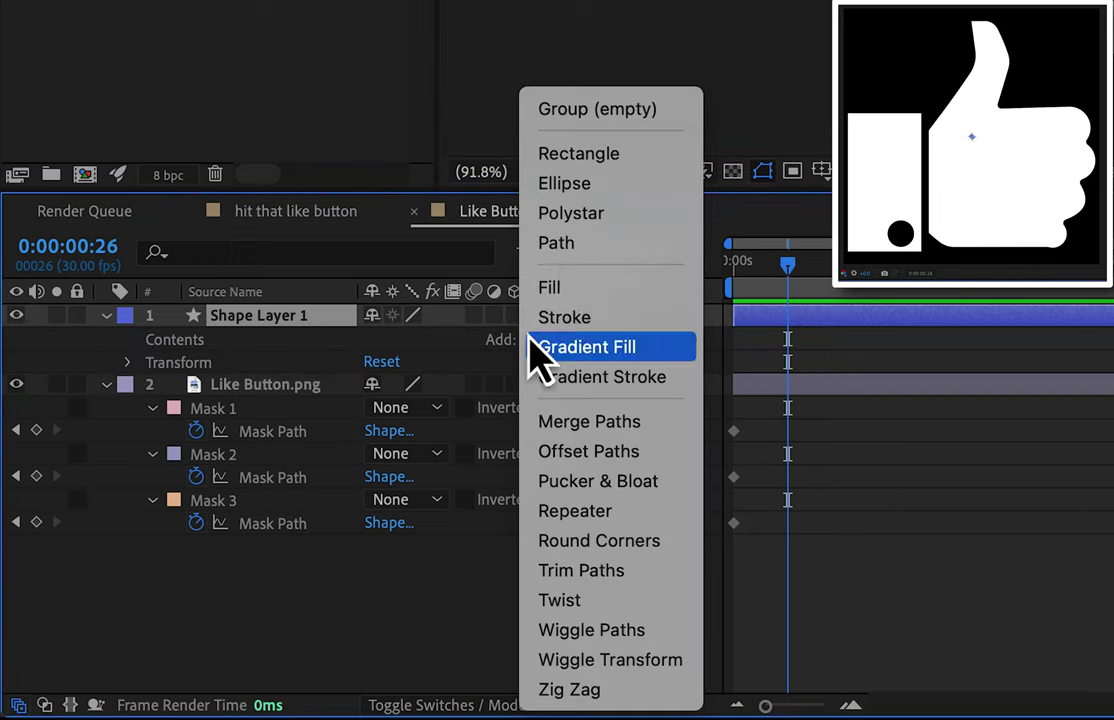
click(601, 255)
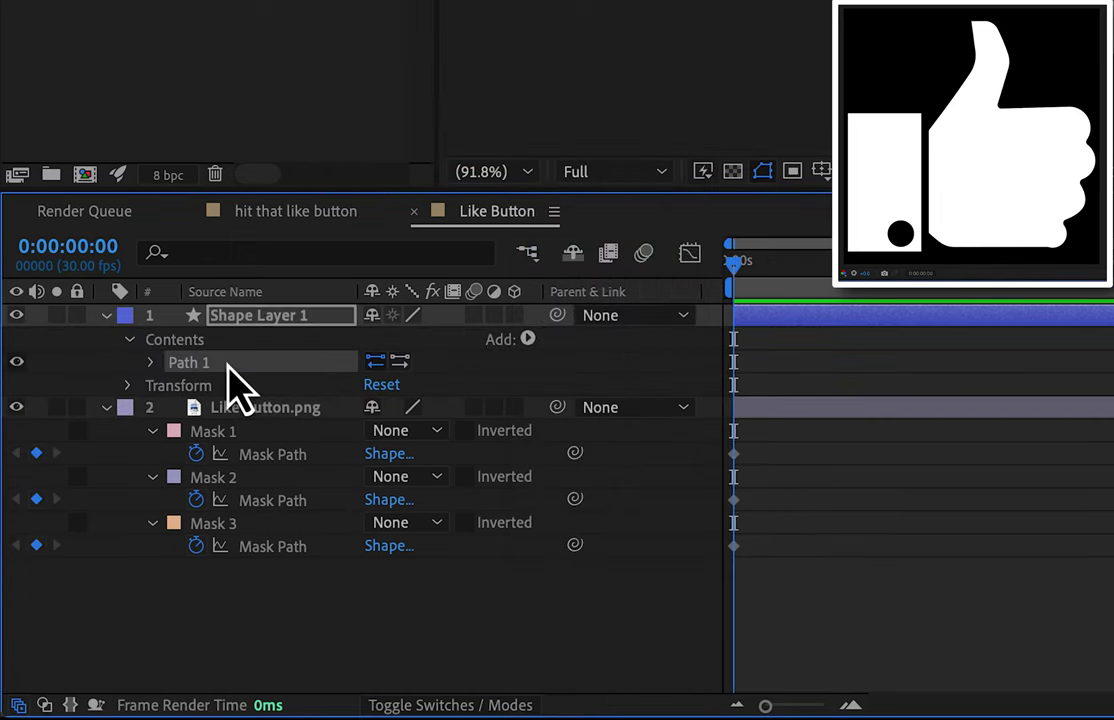
key(ctrl+d)
key(ctrl+d)
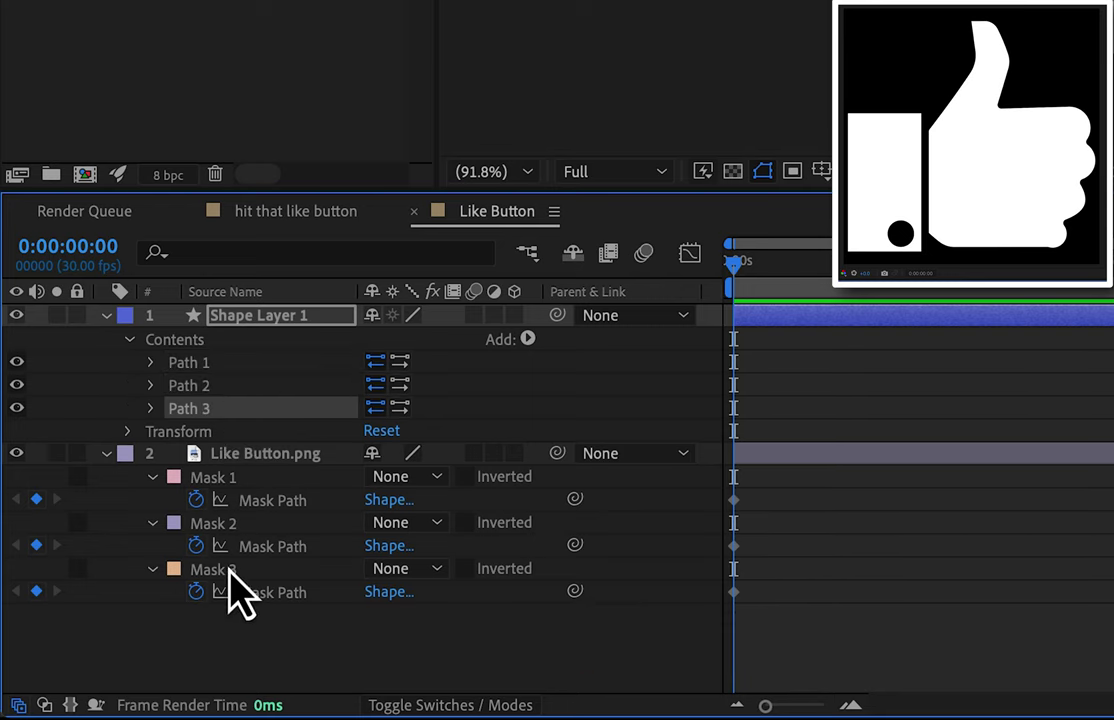
Copy the three traced mask paths into Path 1, 2 and 3 of the shape layer
key(ctrl+v)
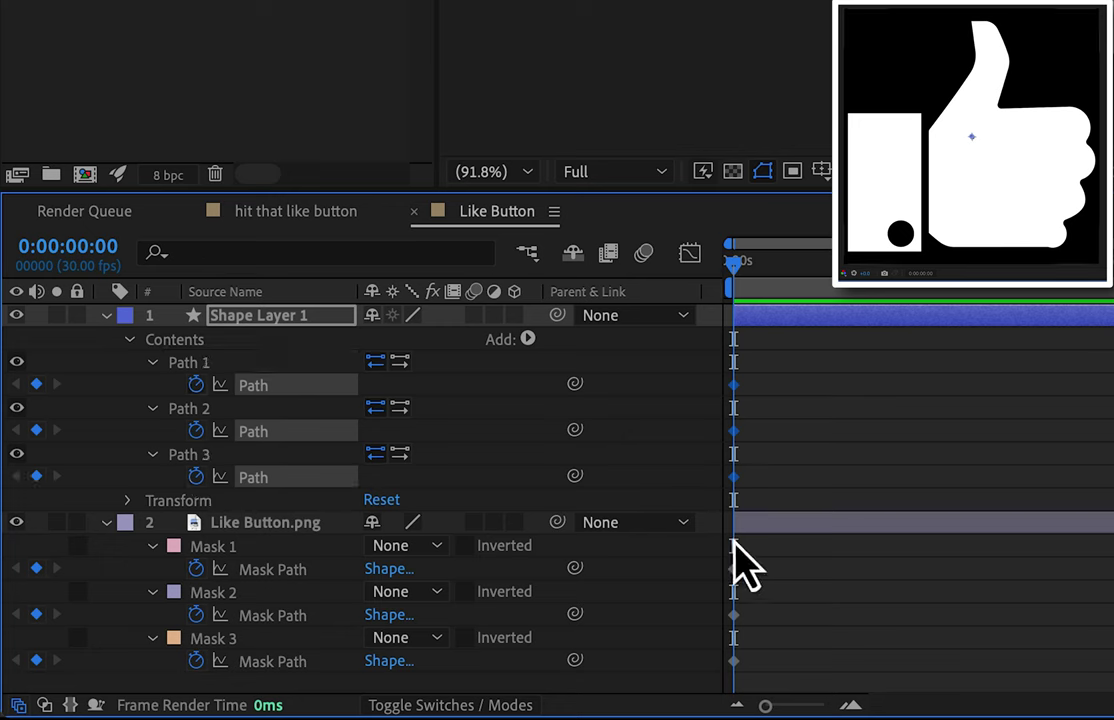
drag(810, 557, 726, 676)
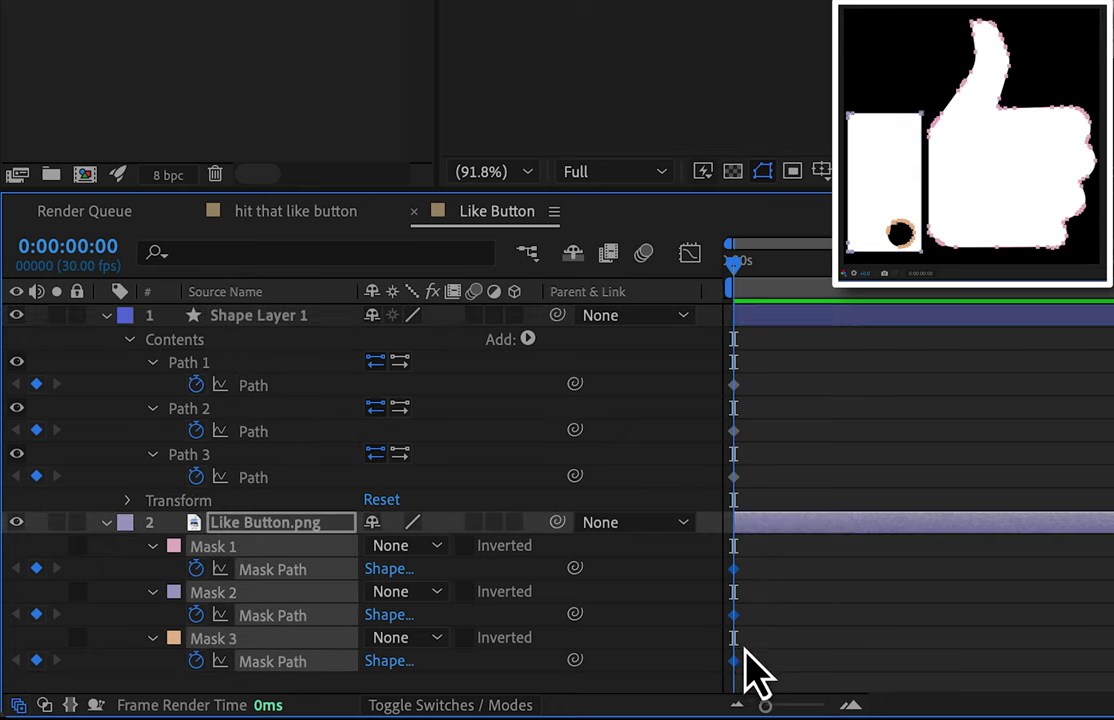
key(ctrl+c)
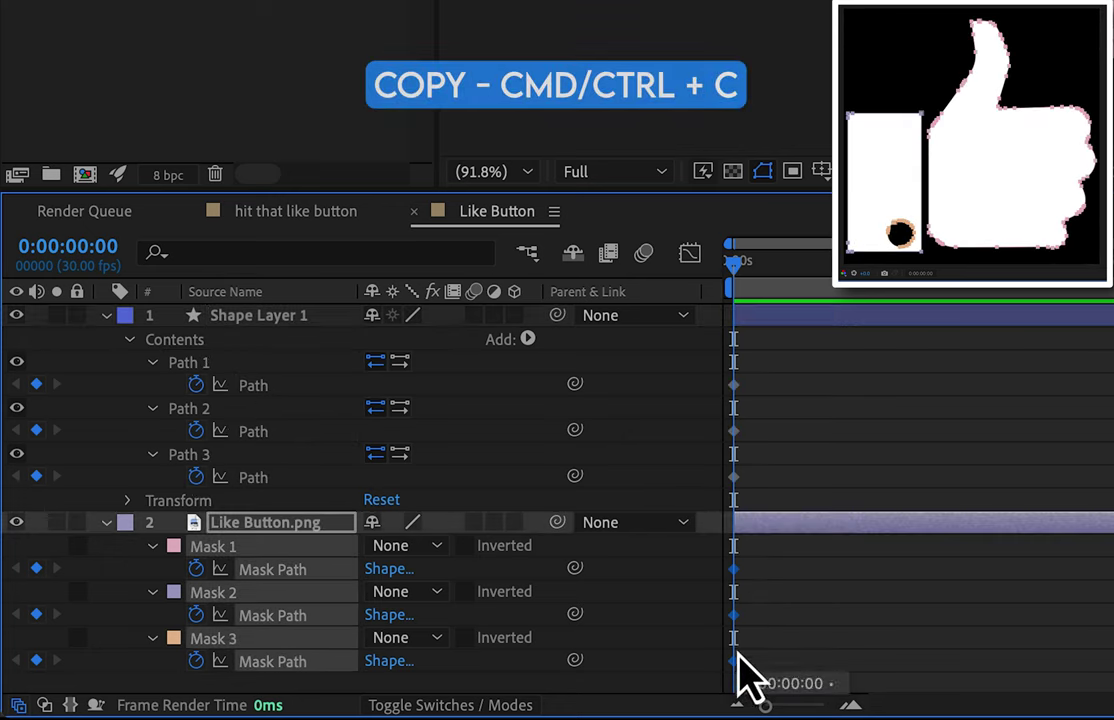
click(756, 392)
drag(755, 391, 716, 484)
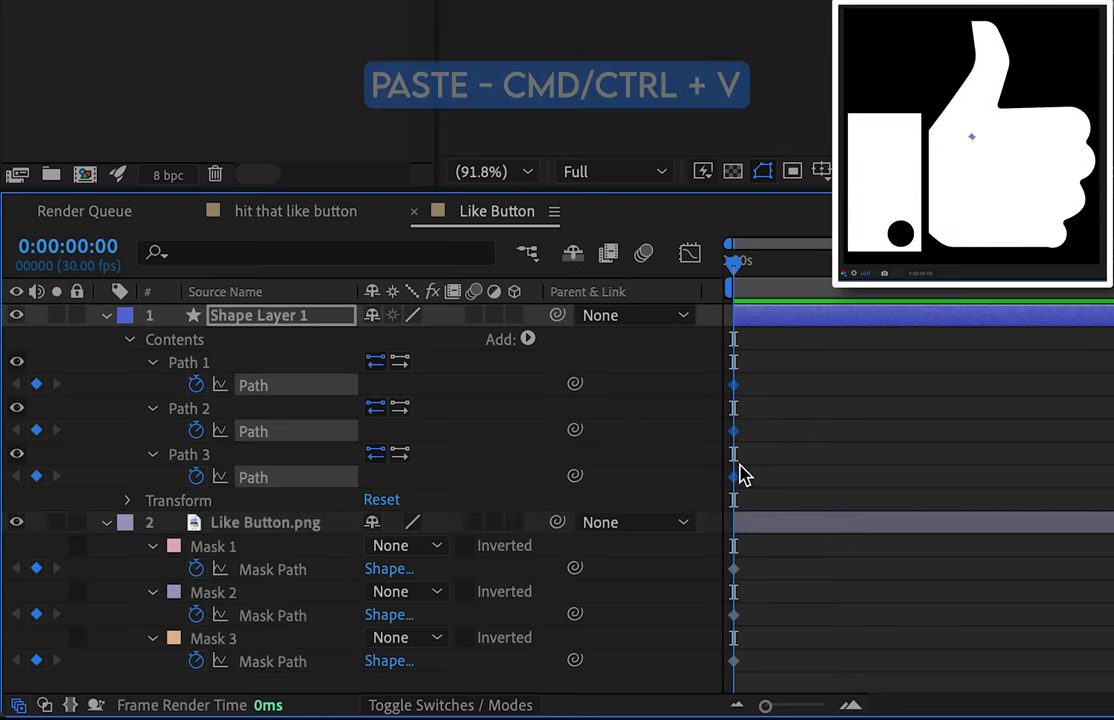
key(ctrl+v)
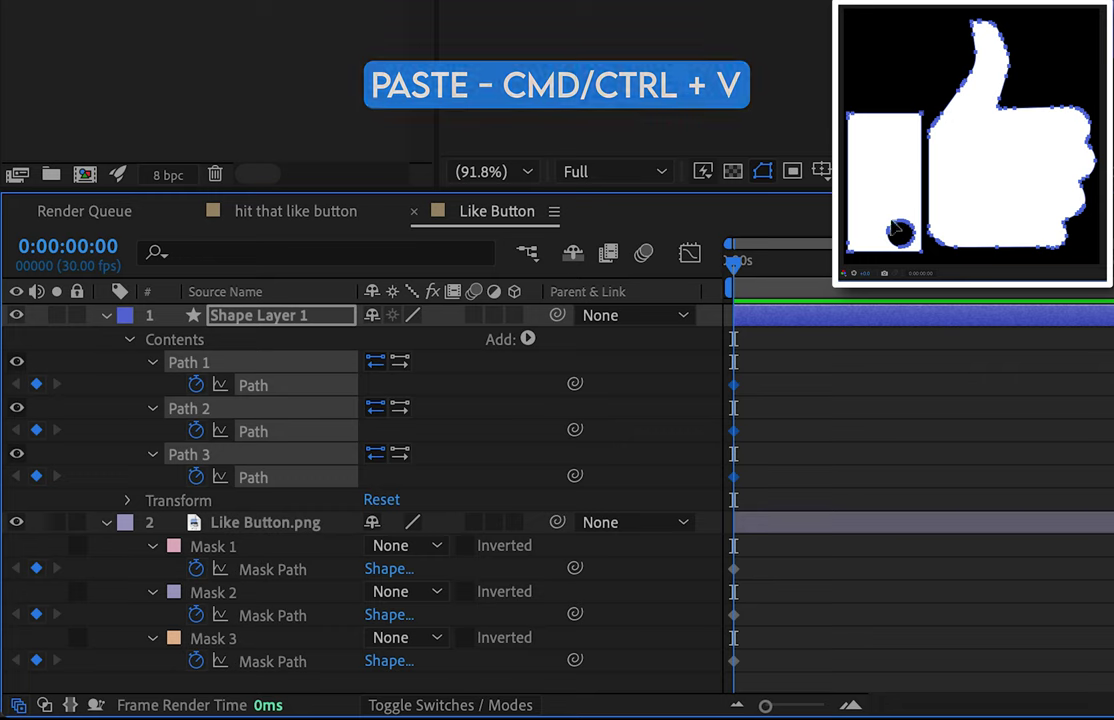
click(16, 522)
Add a white Fill to the shape layer
click(106, 522)
click(527, 339)
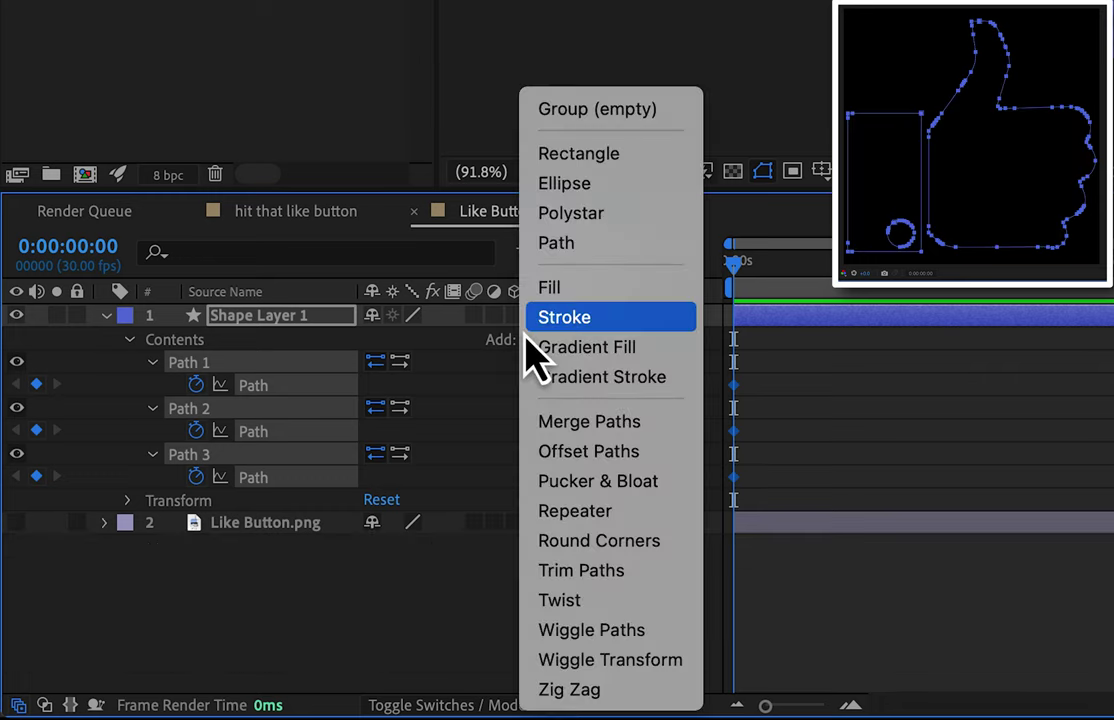
click(562, 295)
click(400, 45)
drag(724, 408, 672, 401)
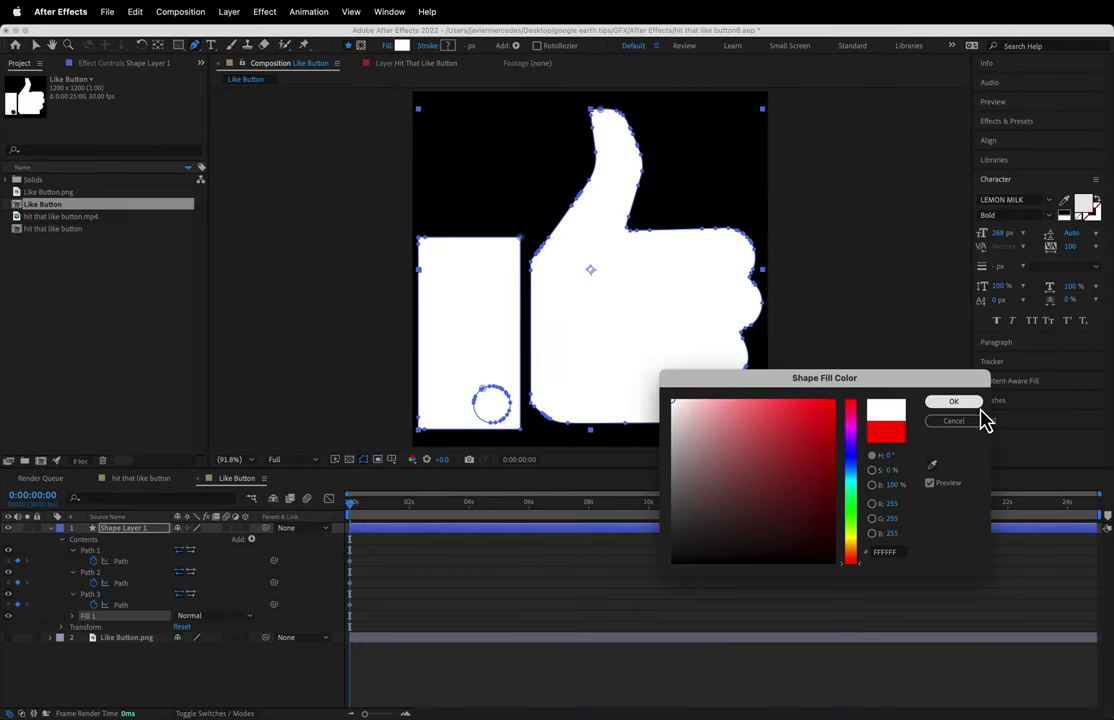
click(954, 401)
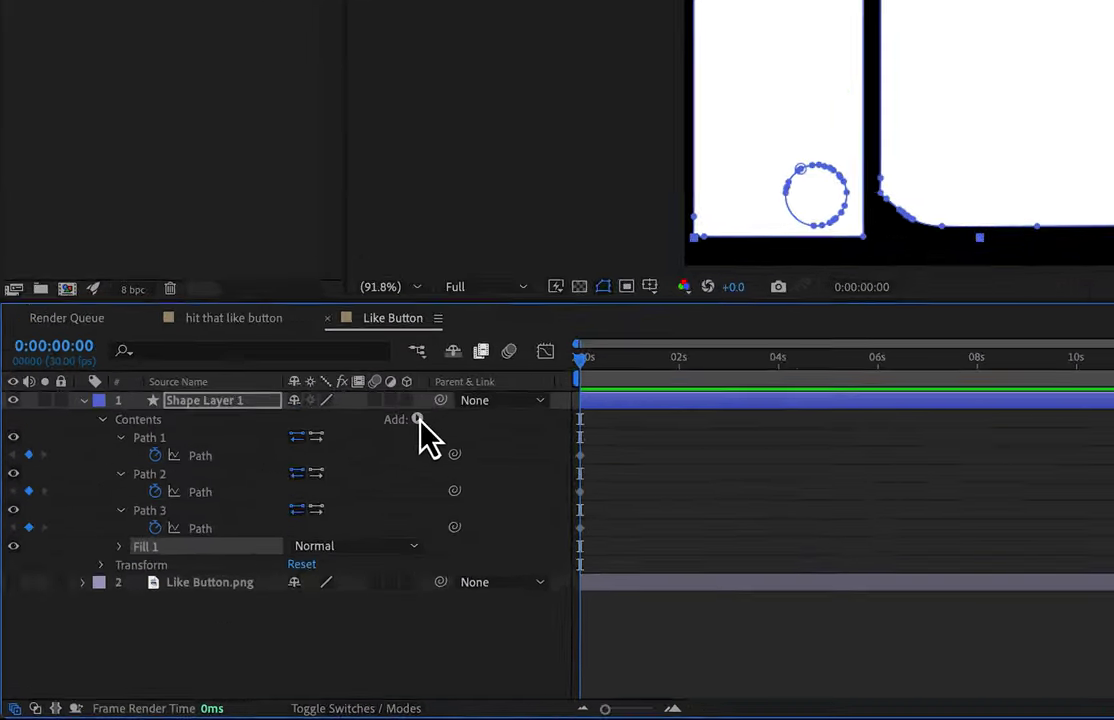
Add Merge Paths to the shape and move Path 3 below Merge Paths 1
click(251, 539)
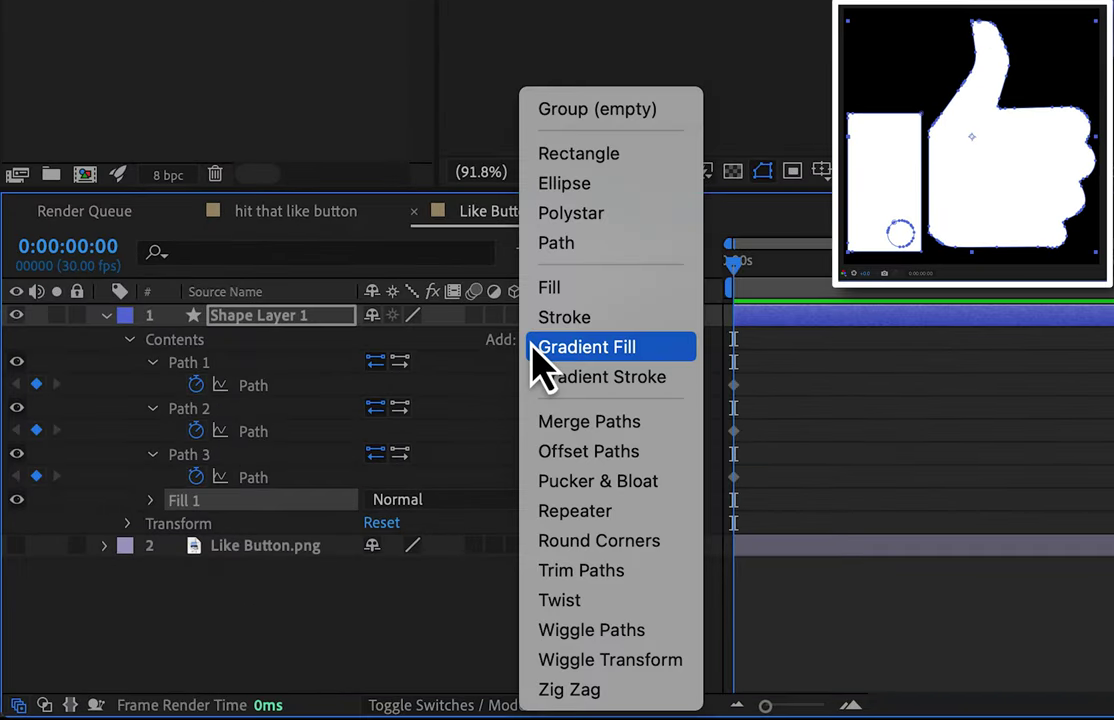
click(589, 421)
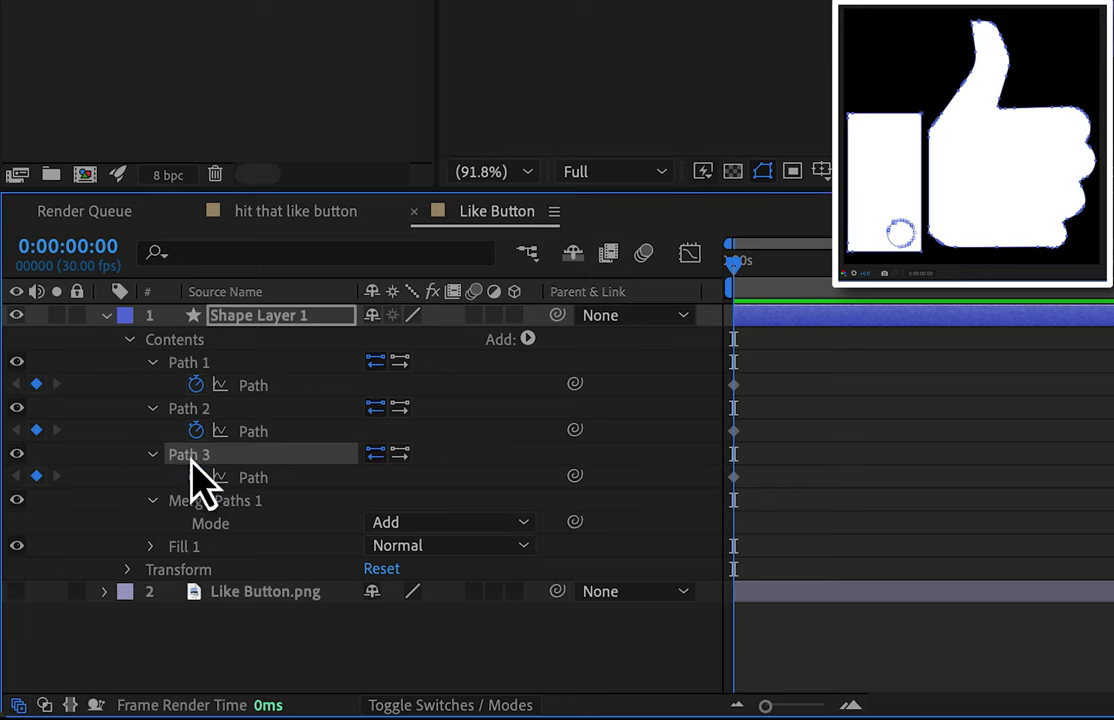
drag(193, 466, 206, 539)
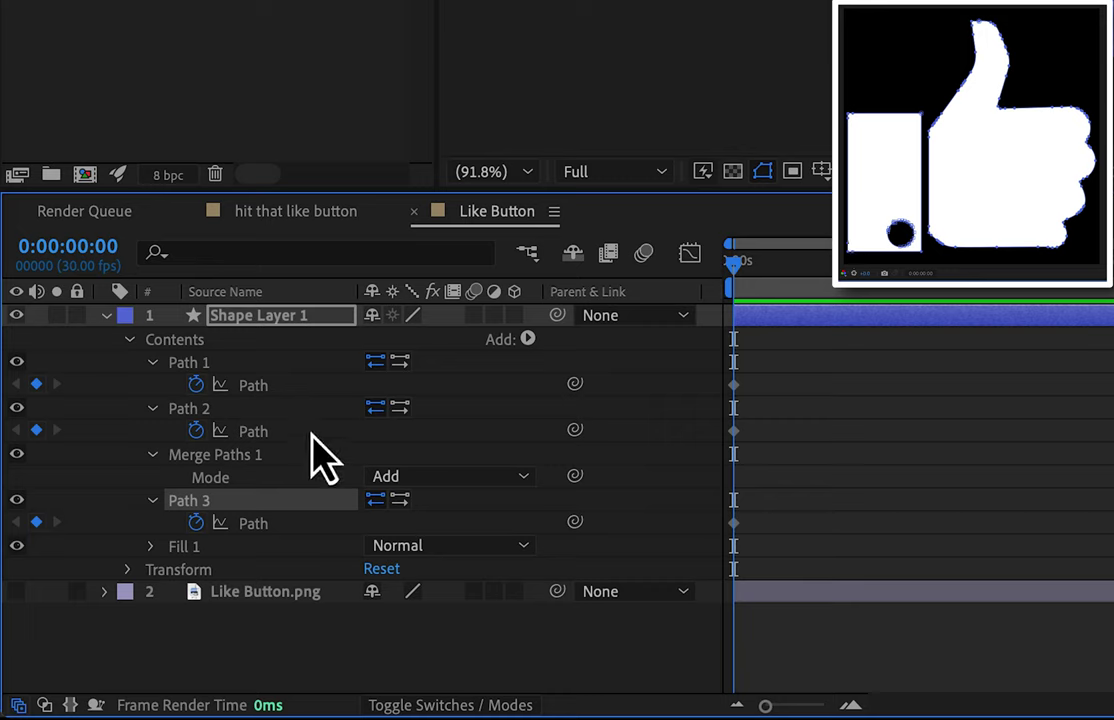
click(266, 318)
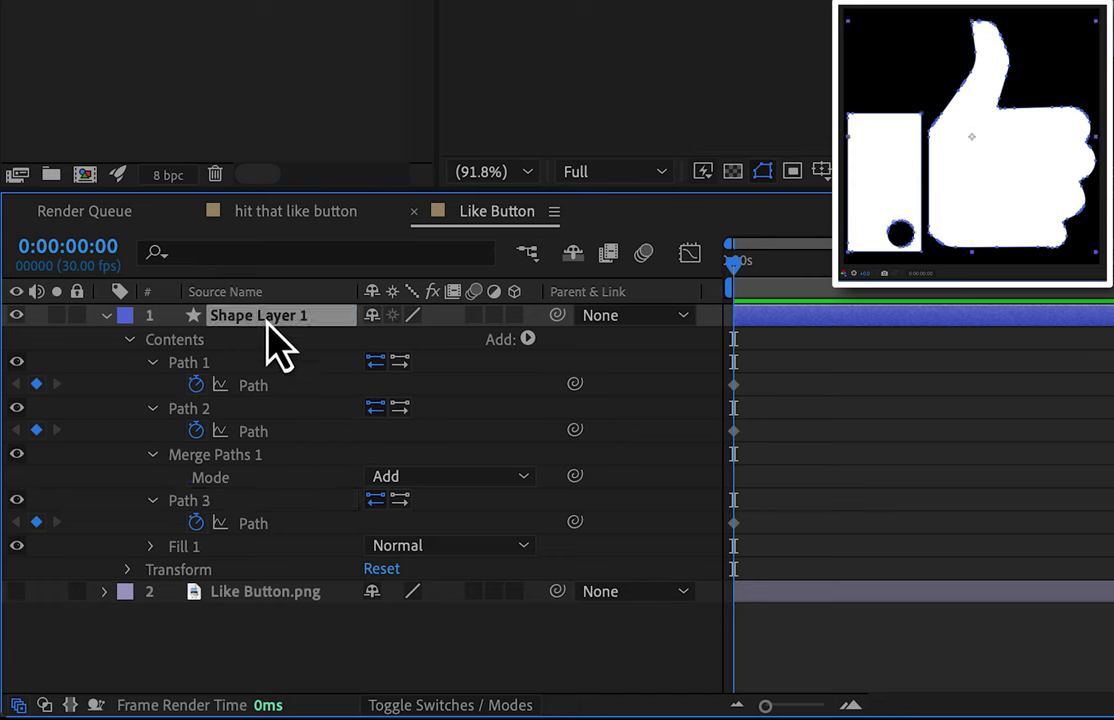
key(Return)
Rename the layer 'Like Shape' and paste a copy into the main hit that like button comp
text(Like Shape)
key(Return)
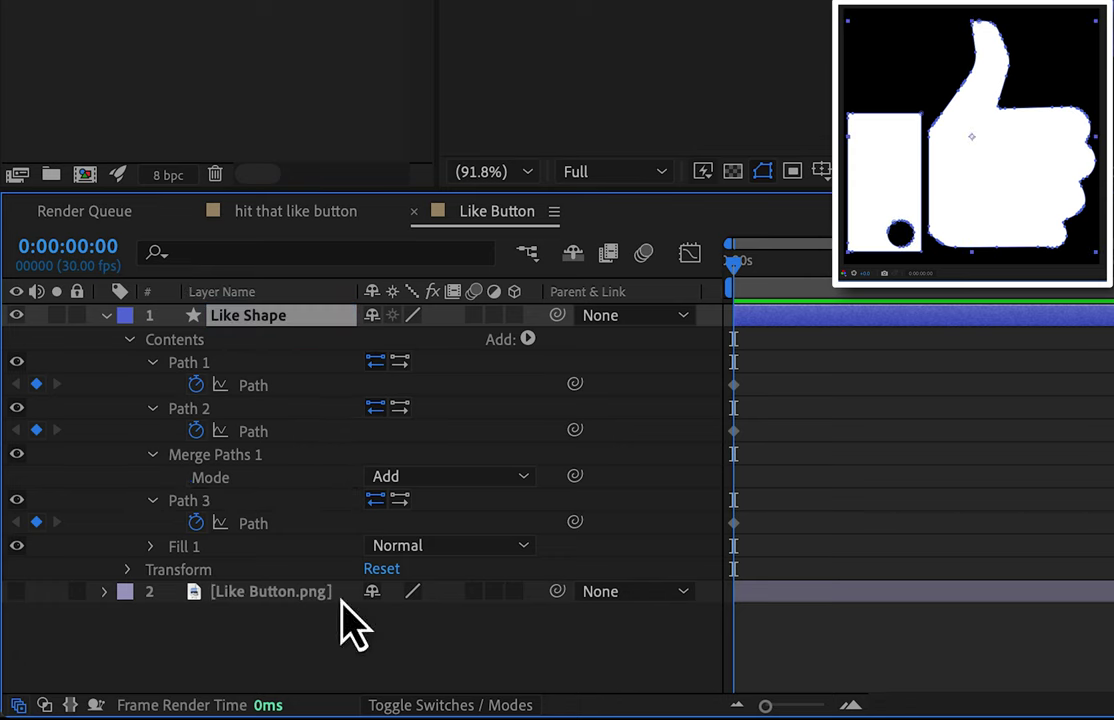
key(ctrl+c)
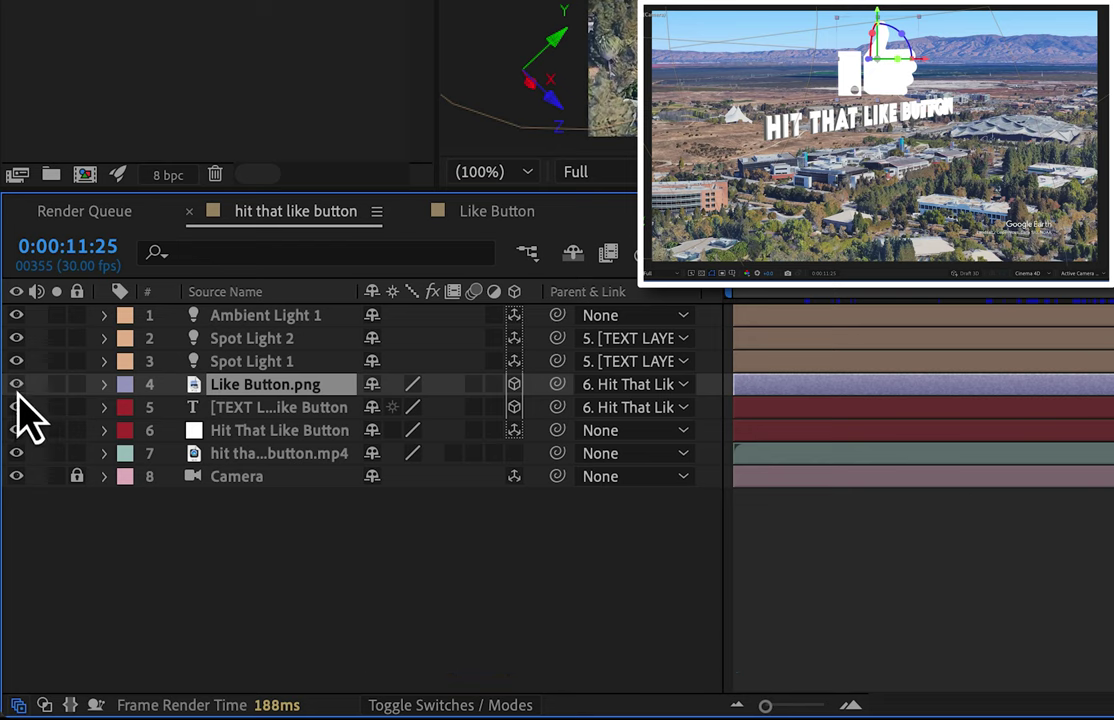
key(ctrl+shift+a)
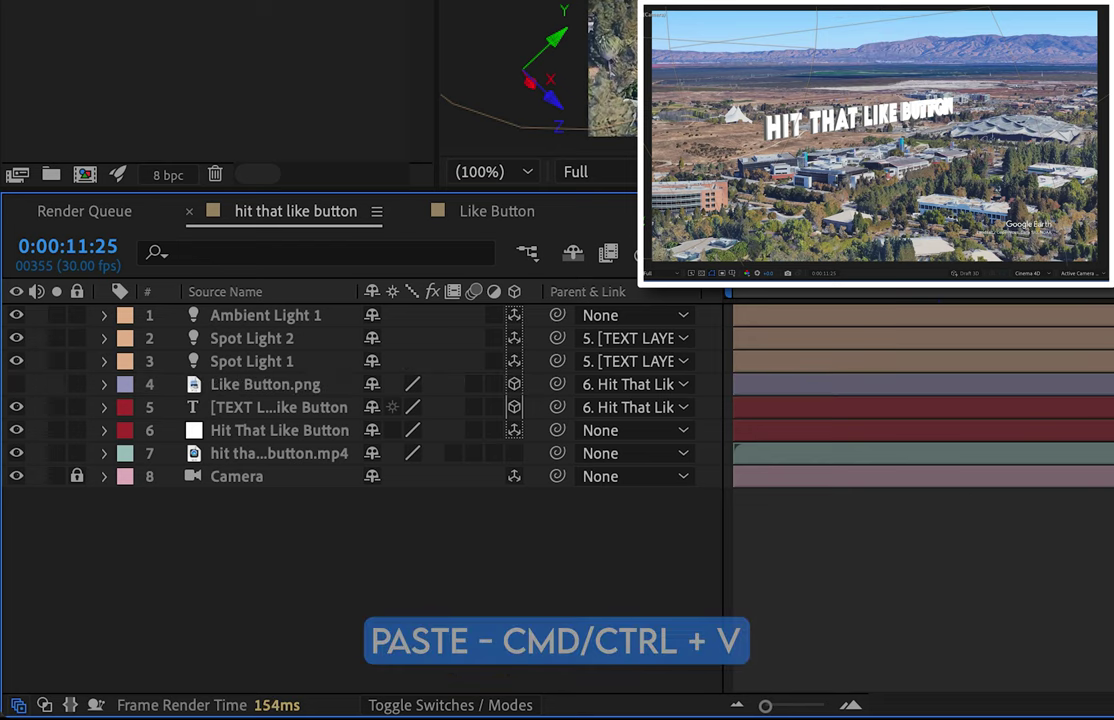
key(ctrl+v)
Parent Like Shape to the title, scale it to 8%, orient it 90° and raise it above the text
drag(557, 315, 277, 457)
click(106, 315)
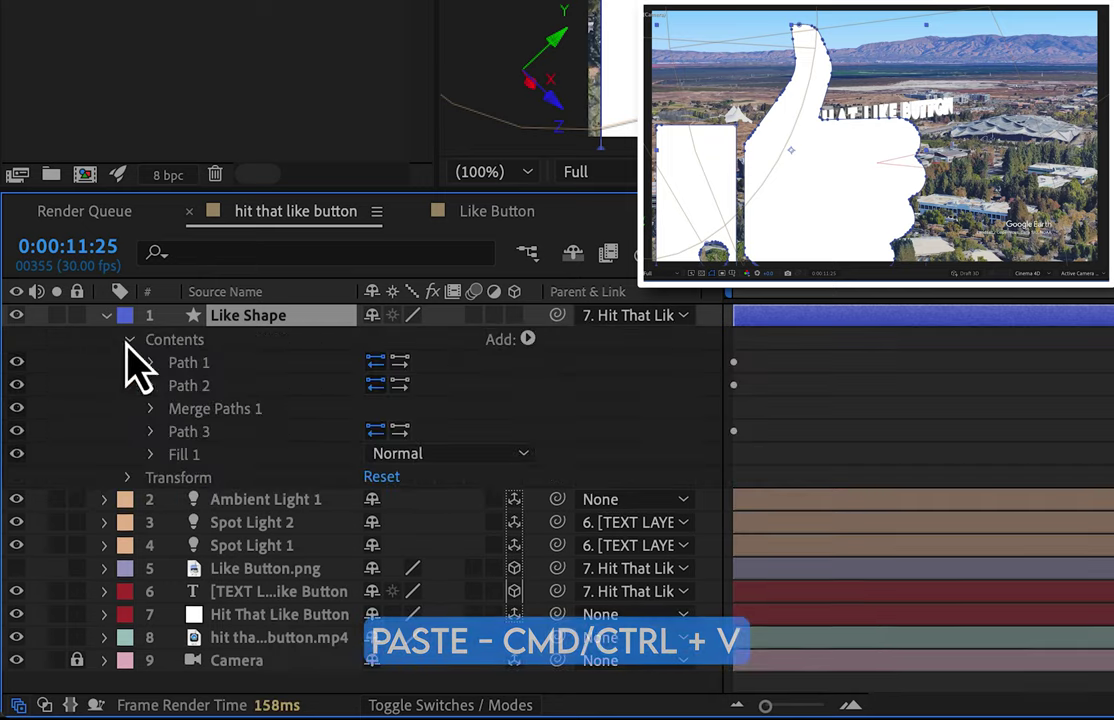
click(128, 477)
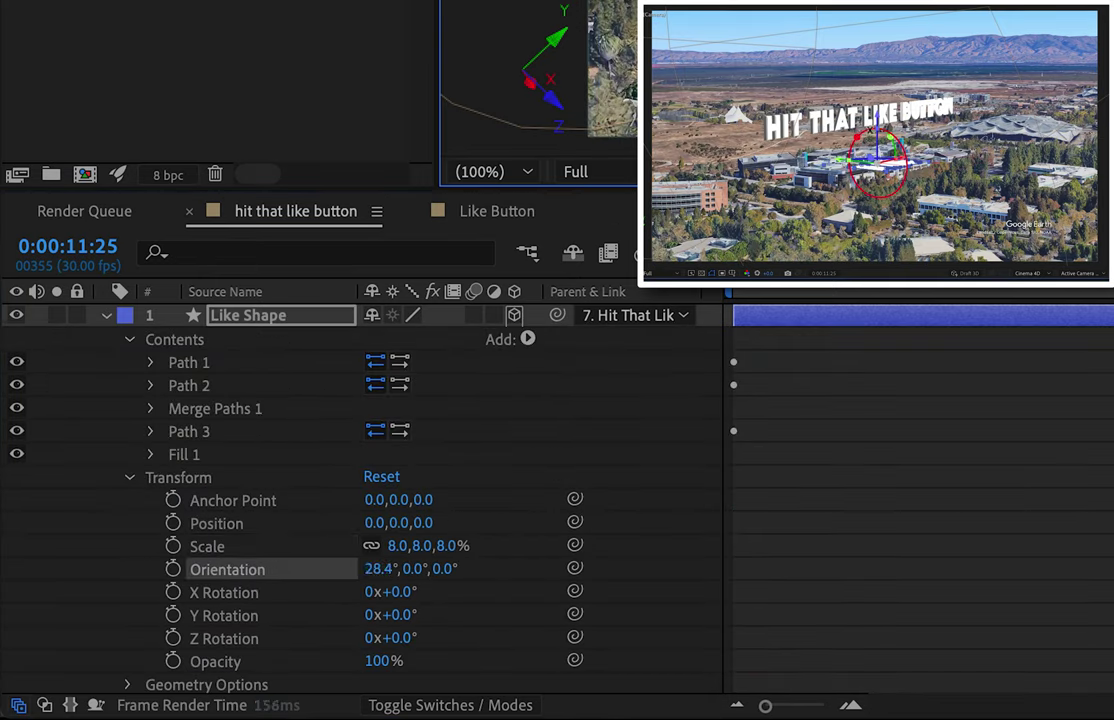
drag(880, 22, 878, 12)
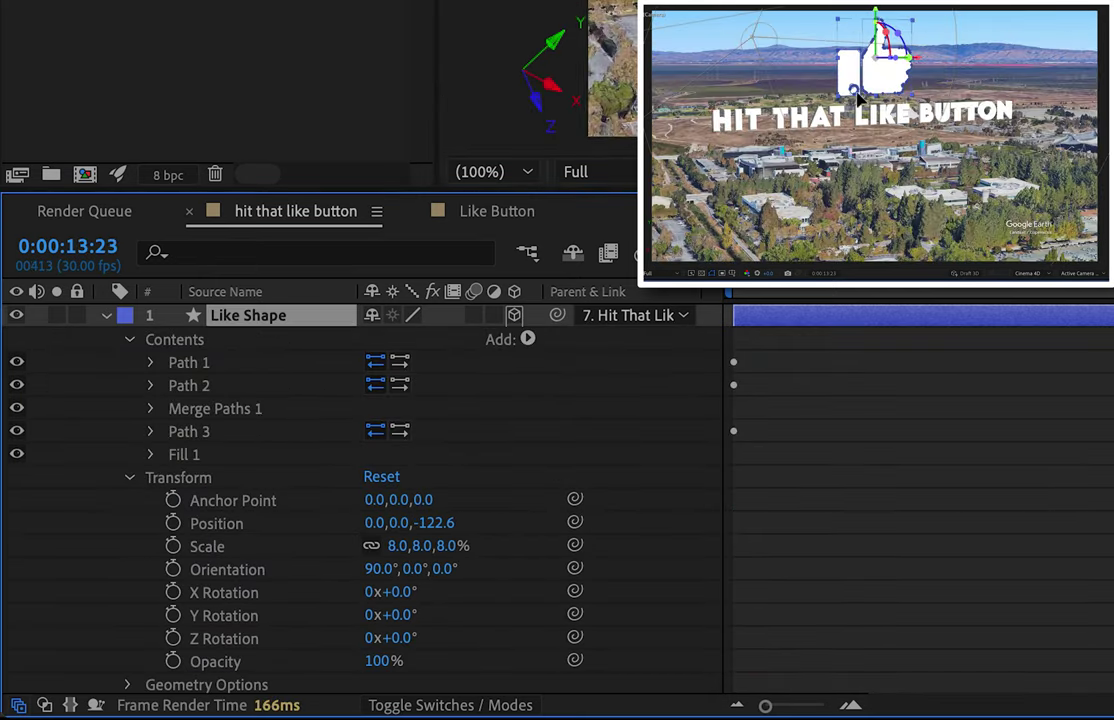
Reorder Path 3 and Path 1 around Merge Paths 1 and set its mode to Subtract
scroll(810, 103, up, 3)
scroll(808, 92, up, 2)
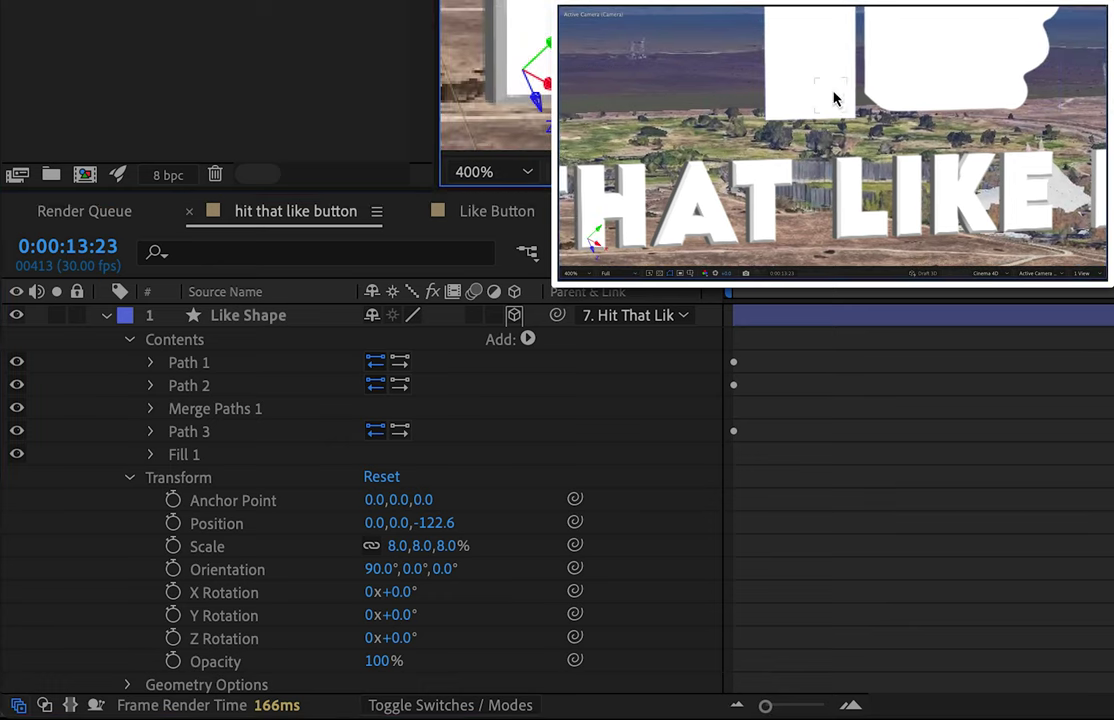
click(838, 110)
click(218, 409)
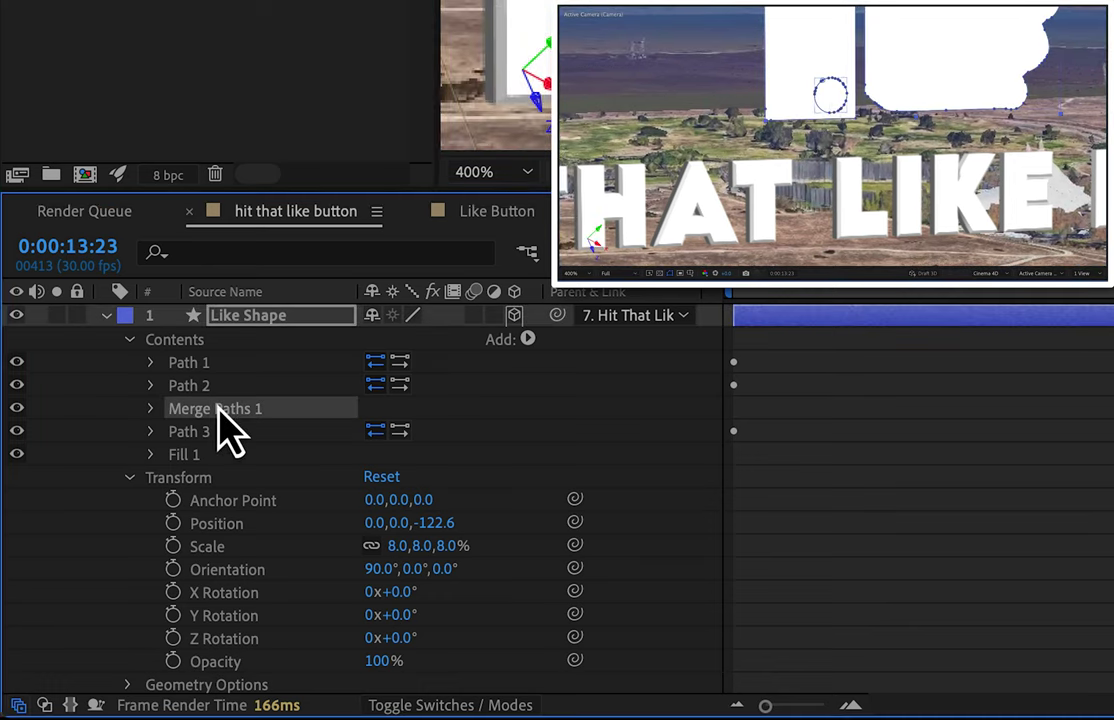
click(152, 410)
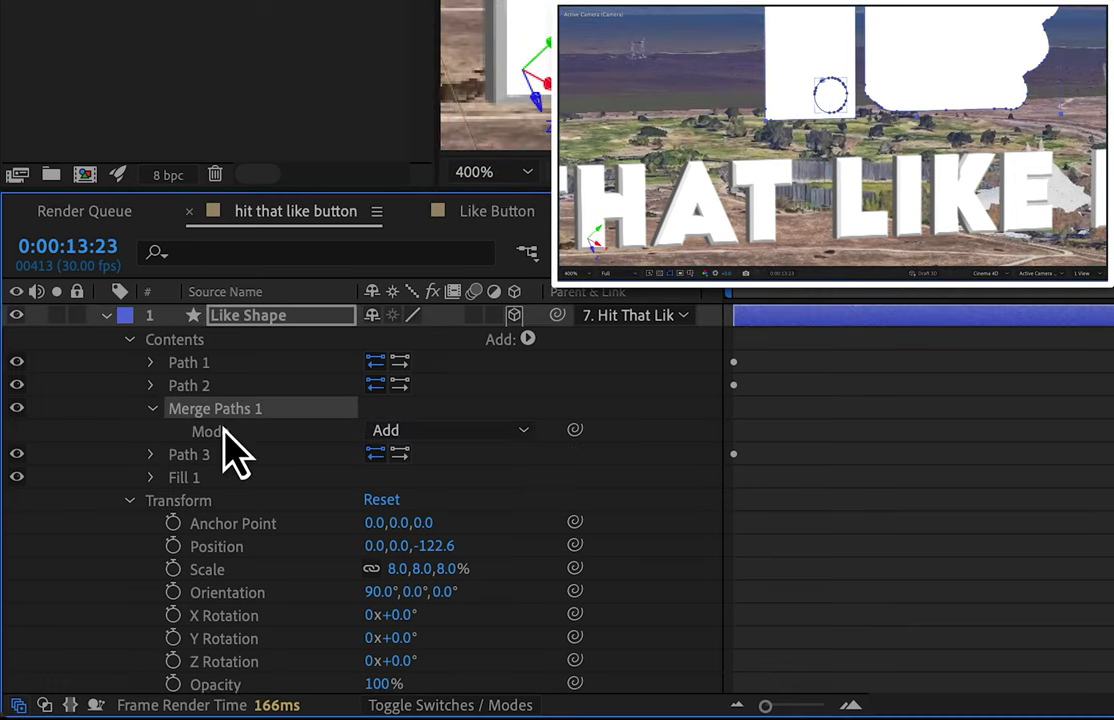
drag(208, 456, 208, 406)
click(452, 455)
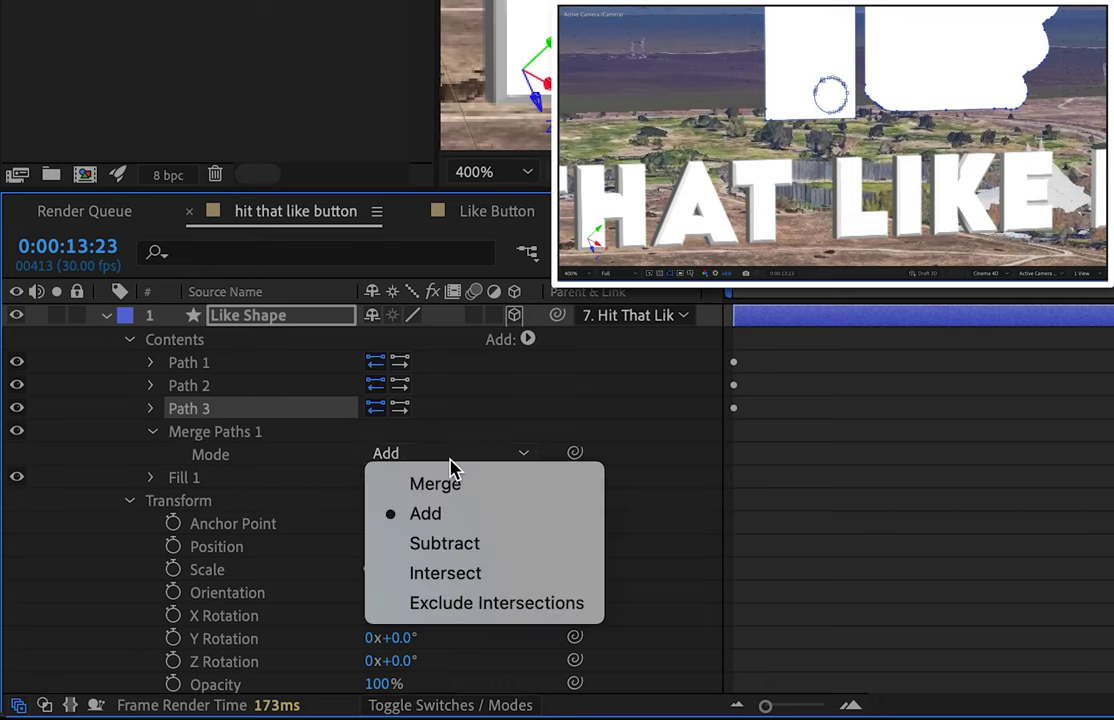
click(468, 545)
drag(205, 366, 228, 440)
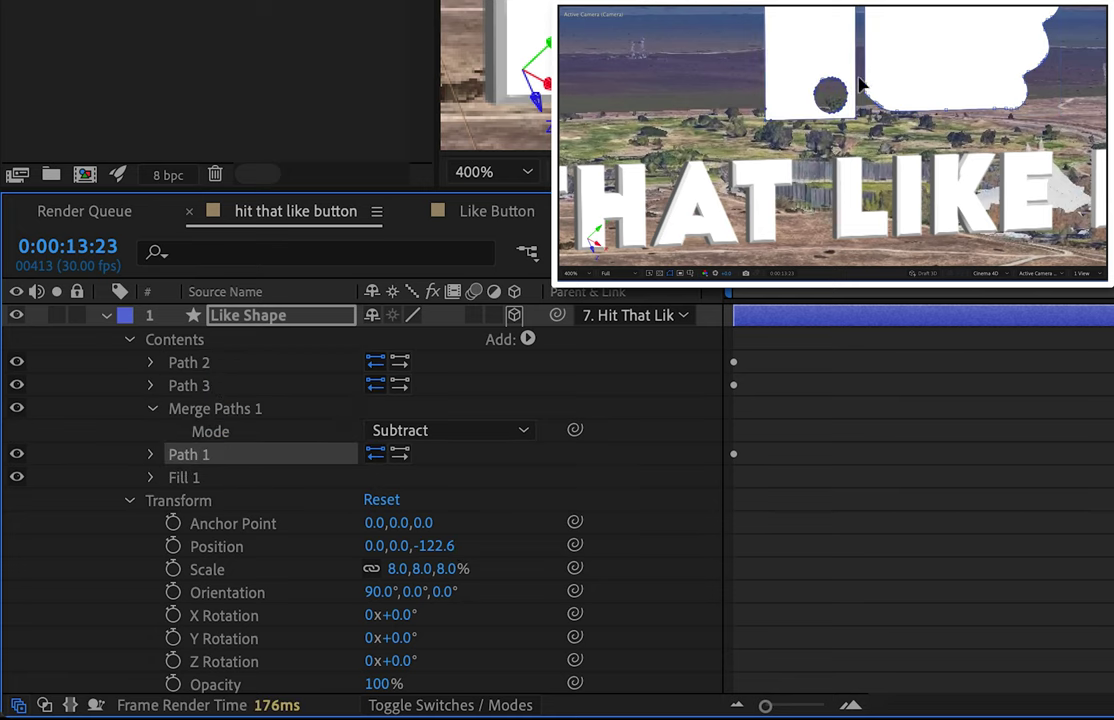
click(205, 406)
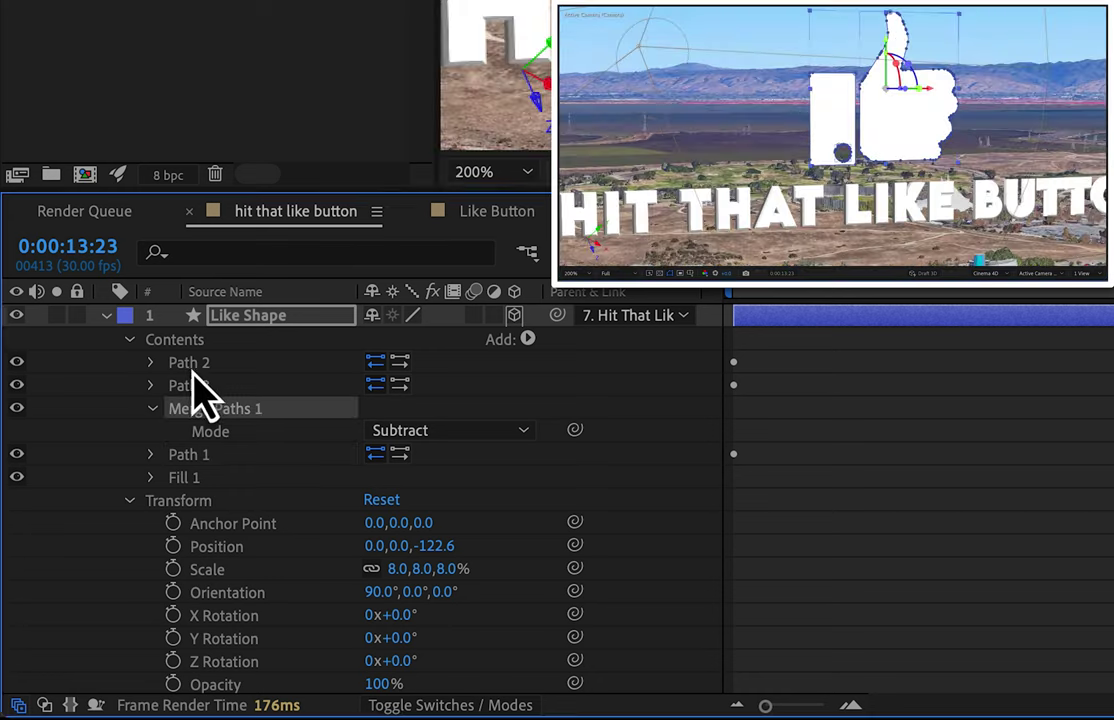
click(385, 430)
click(470, 422)
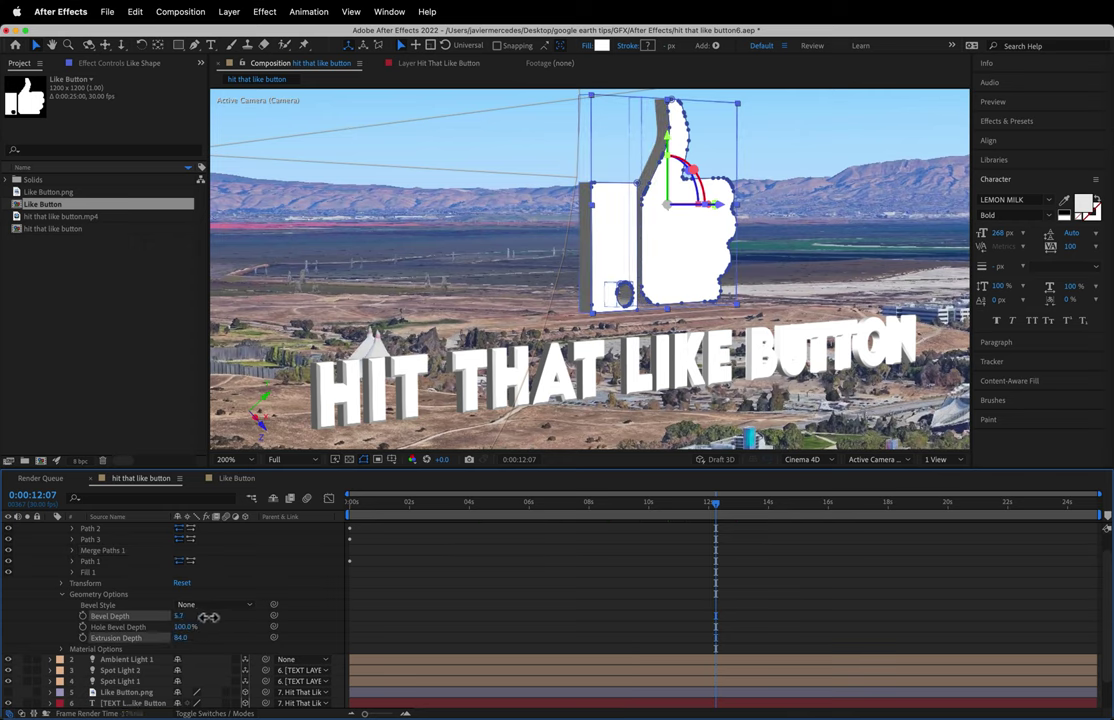
Set the Like Shape bevel style to Angular with a bevel depth of 7.4
click(215, 604)
click(212, 616)
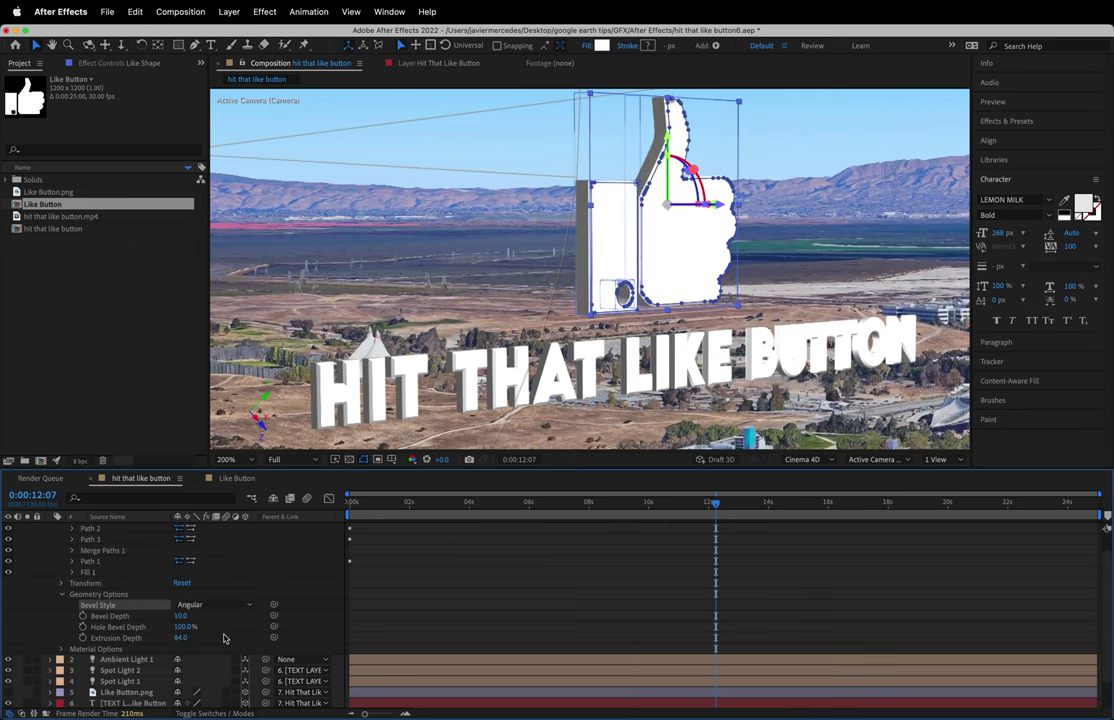
drag(192, 616, 184, 617)
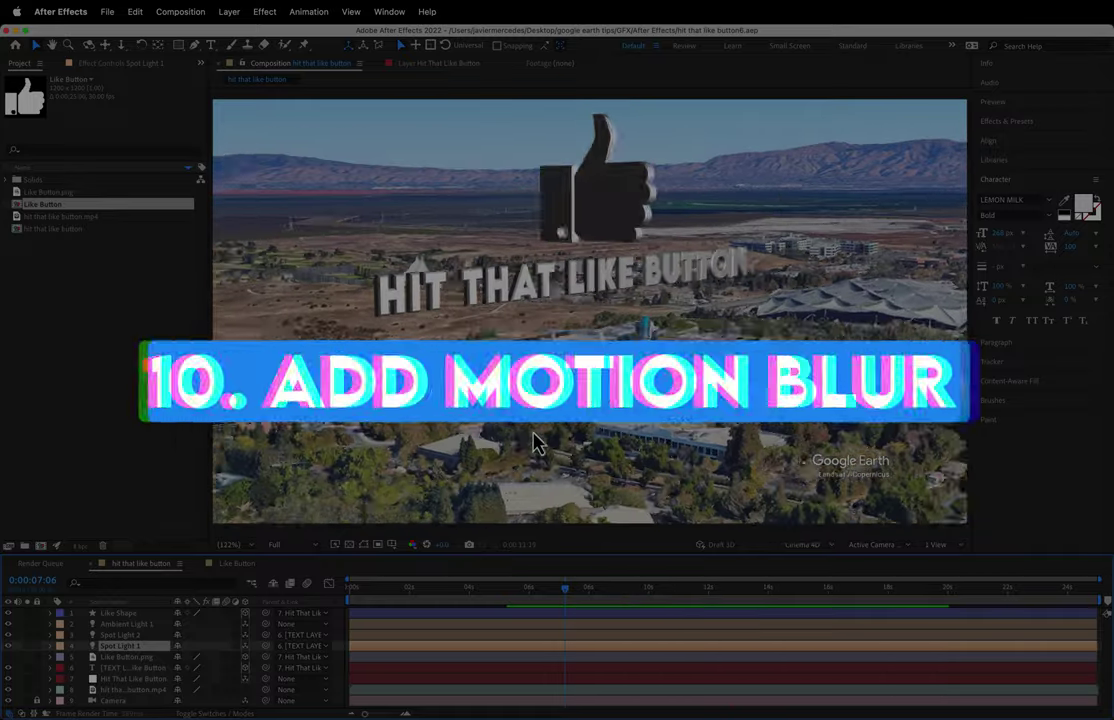
Add Adjustment Layer 1 and move it to position 7 in the layer stack
right_click(341, 646)
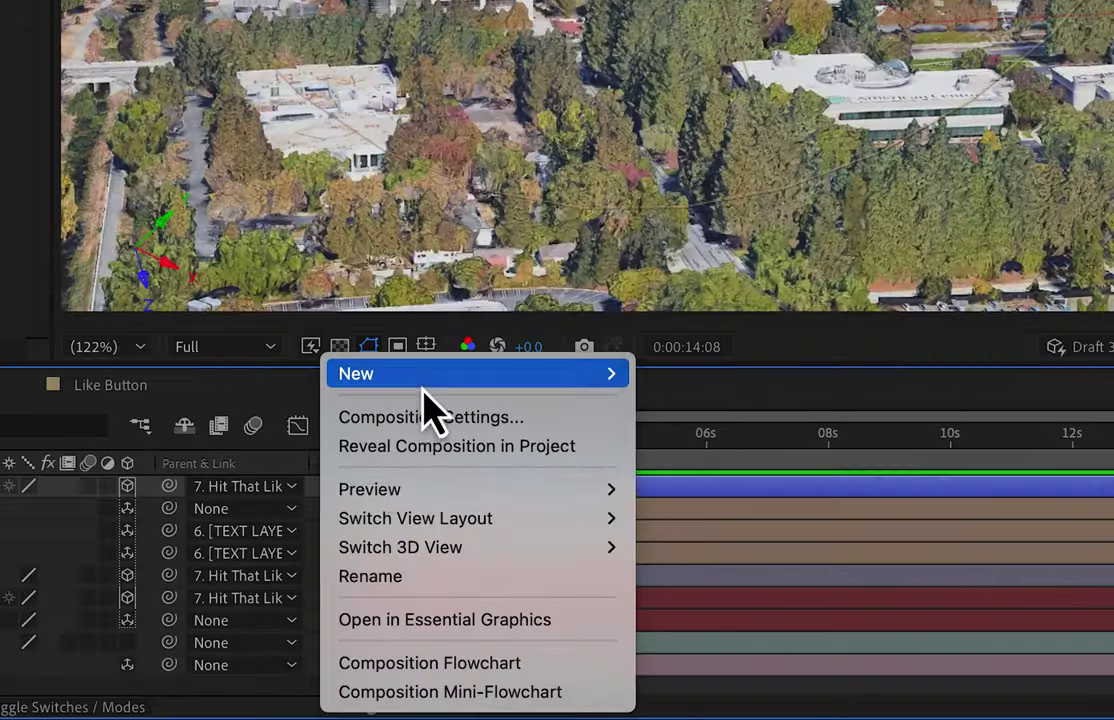
mouse_move(424, 385)
click(755, 590)
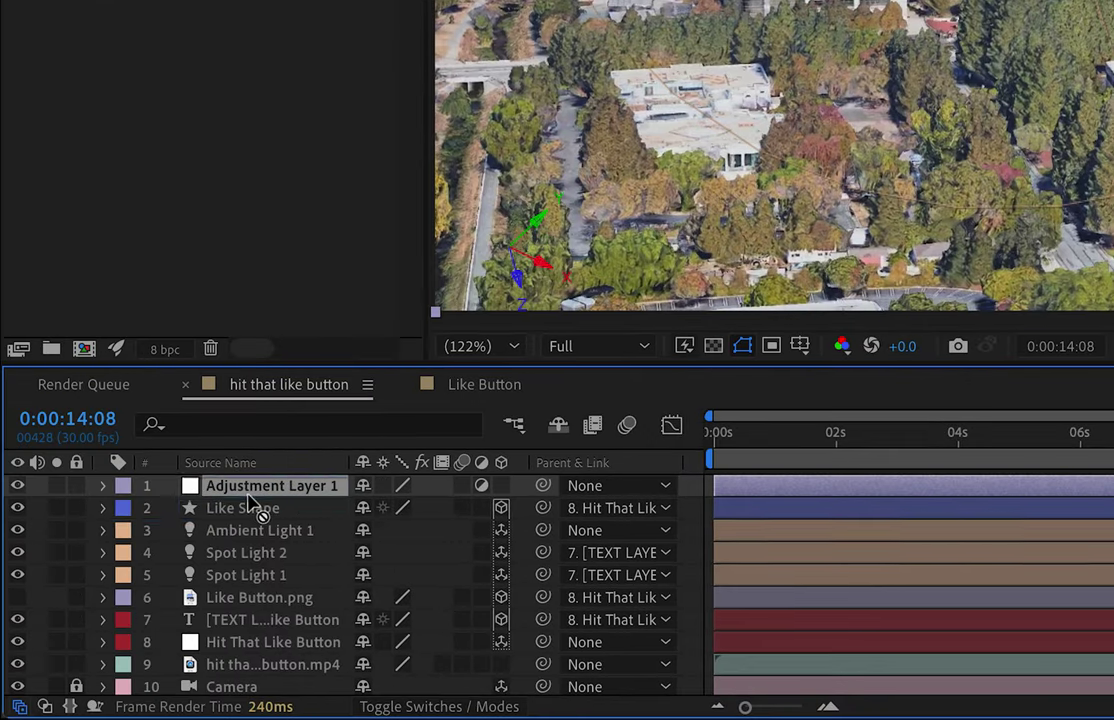
drag(250, 496, 252, 620)
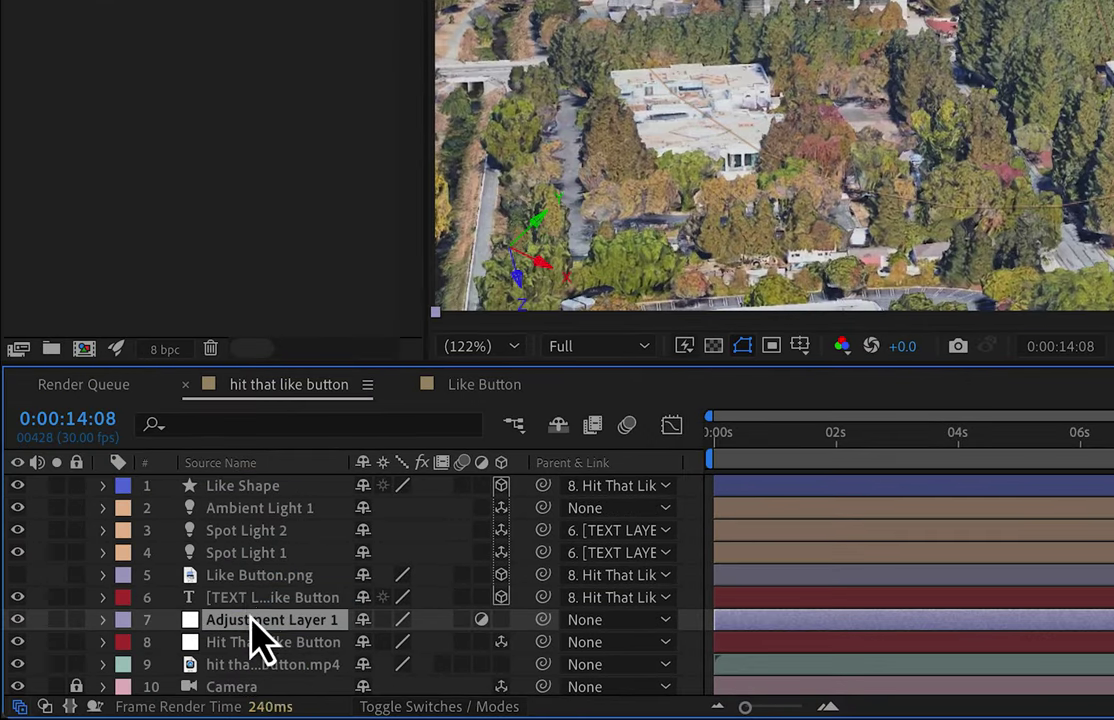
click(258, 600)
click(250, 492)
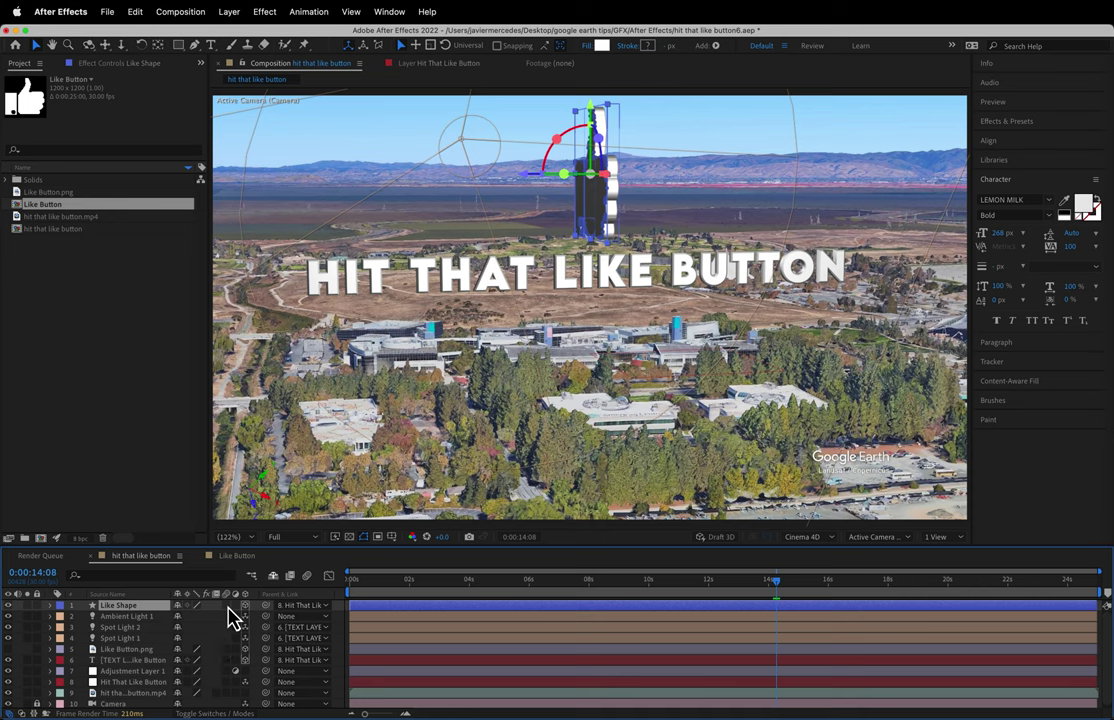
Search the effects for 'pixel mot' and apply Pixel Motion Blur to Adjustment Layer 1
click(993, 121)
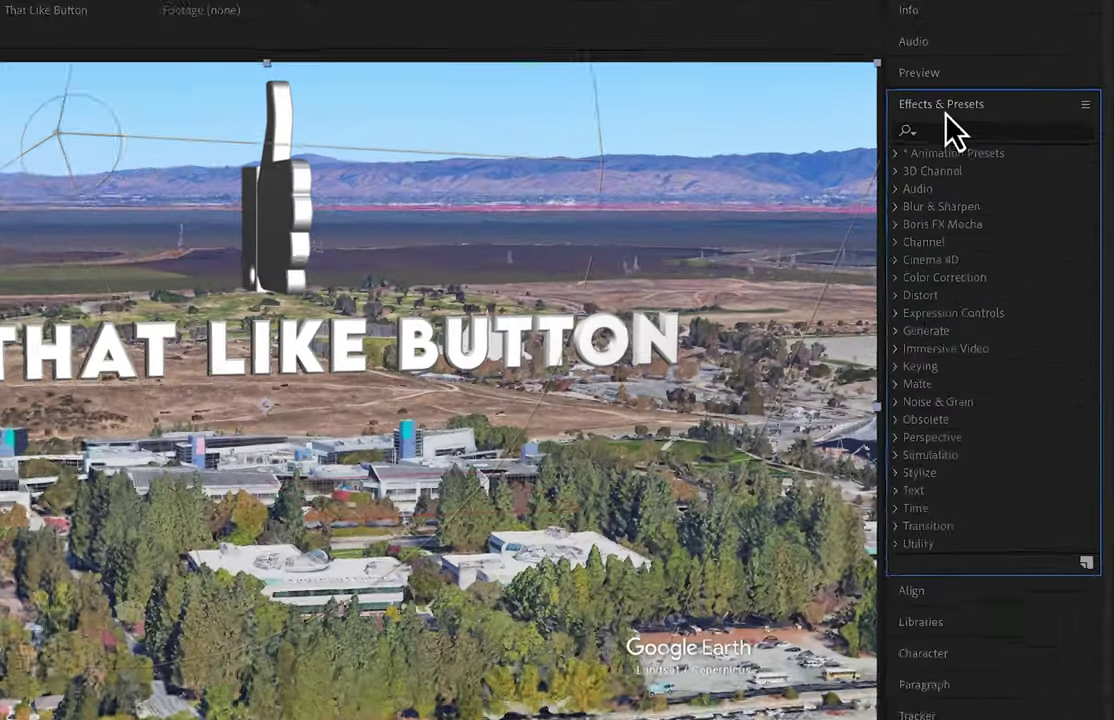
click(1012, 142)
text(pixel motion)
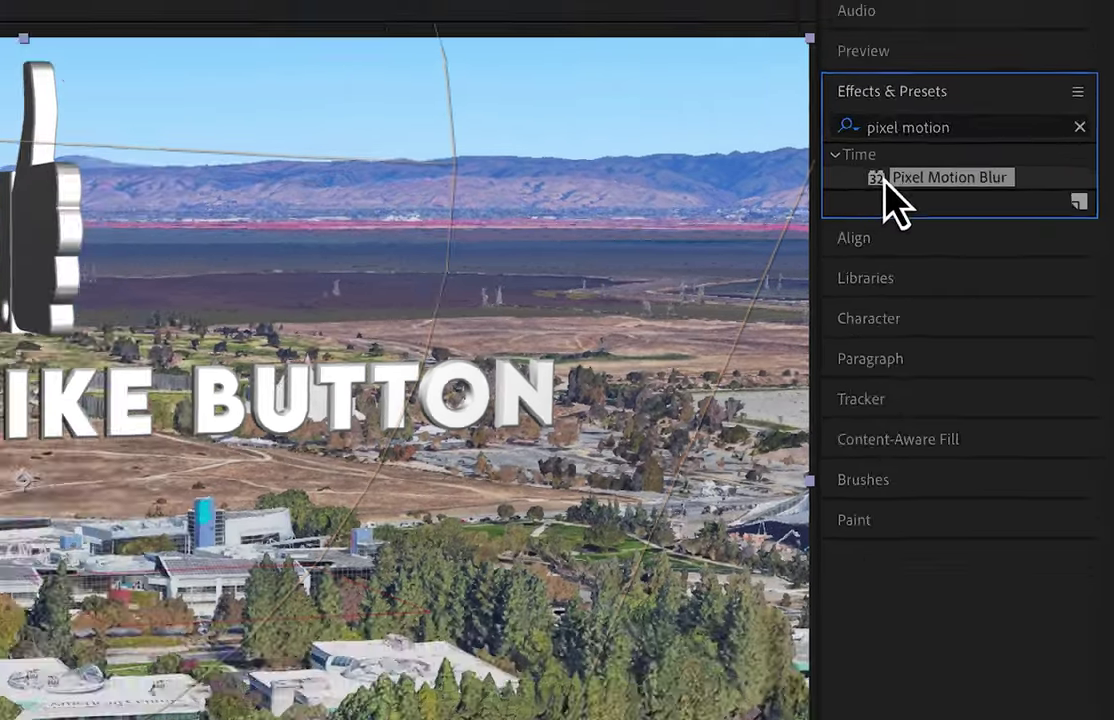
drag(840, 183, 154, 675)
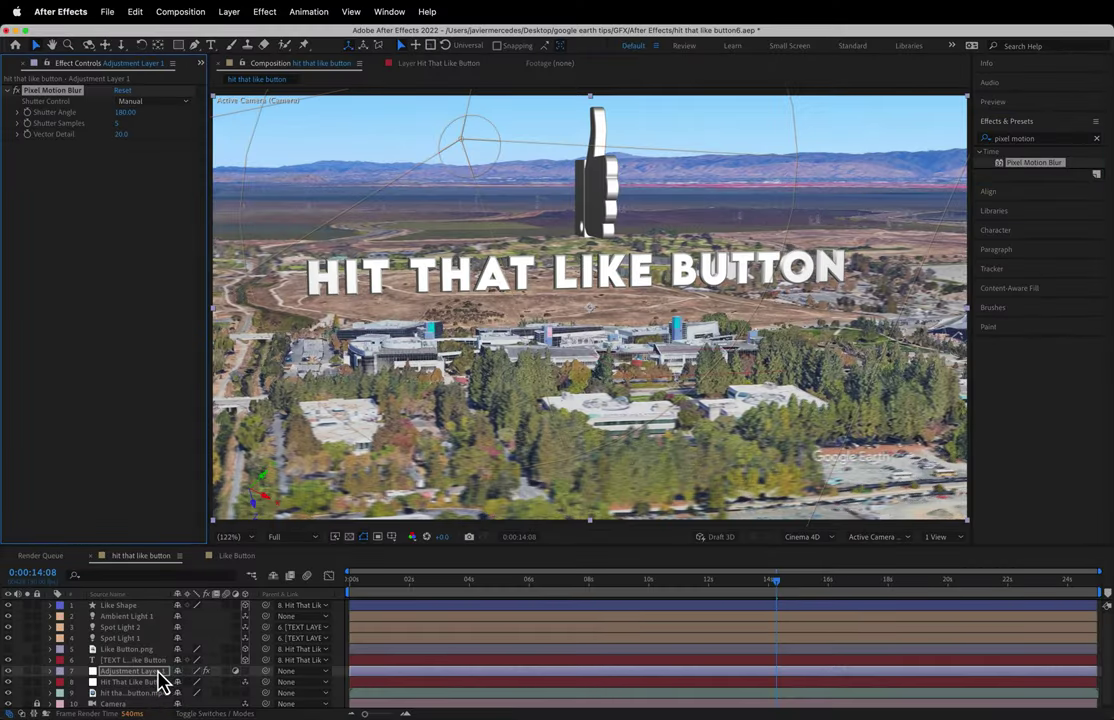